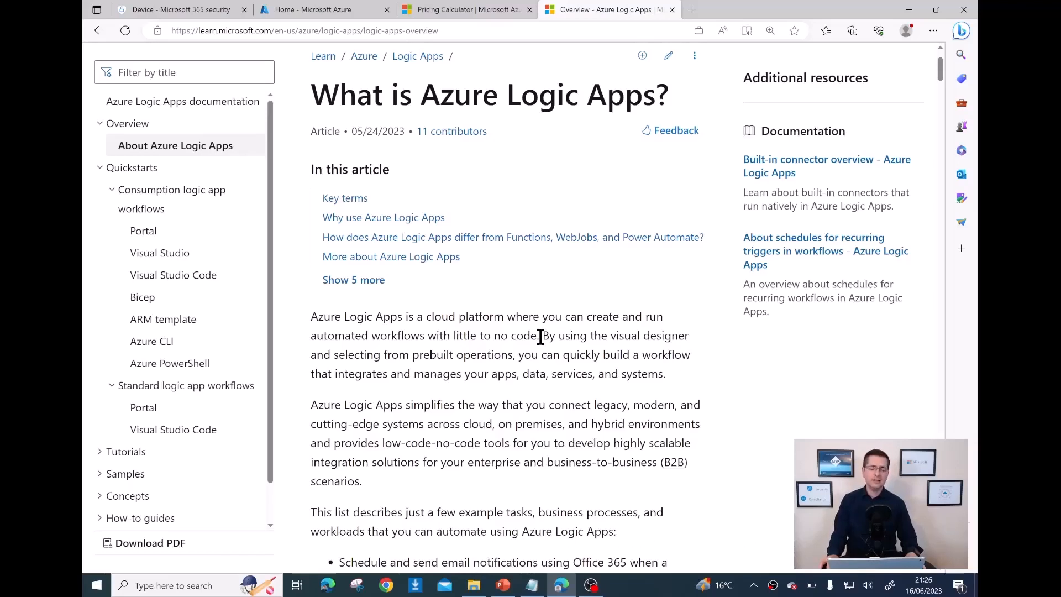
Highlight the article's opening sentence that defines Azure Logic Apps, and clear the selection.
{"action": "left_click_drag", "start_coordinate": [540, 336], "coordinate": [305, 319]}
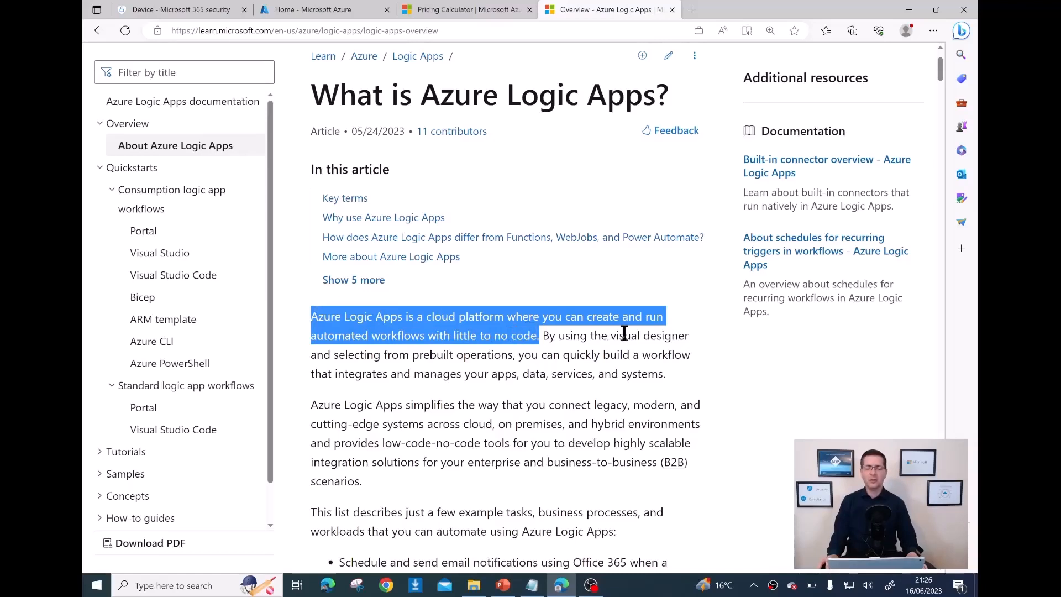
{"action": "left_click", "coordinate": [374, 330]}
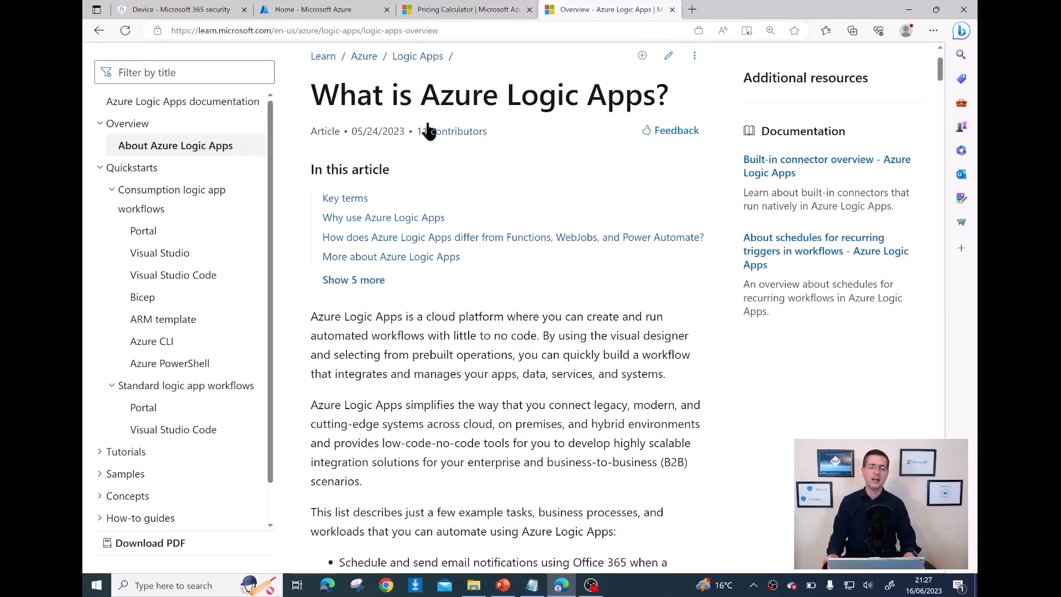
Switch to the Azure Pricing Calculator, search the products for "logic app" and add Logic Apps to the estimate.
{"action": "left_click", "coordinate": [463, 9]}
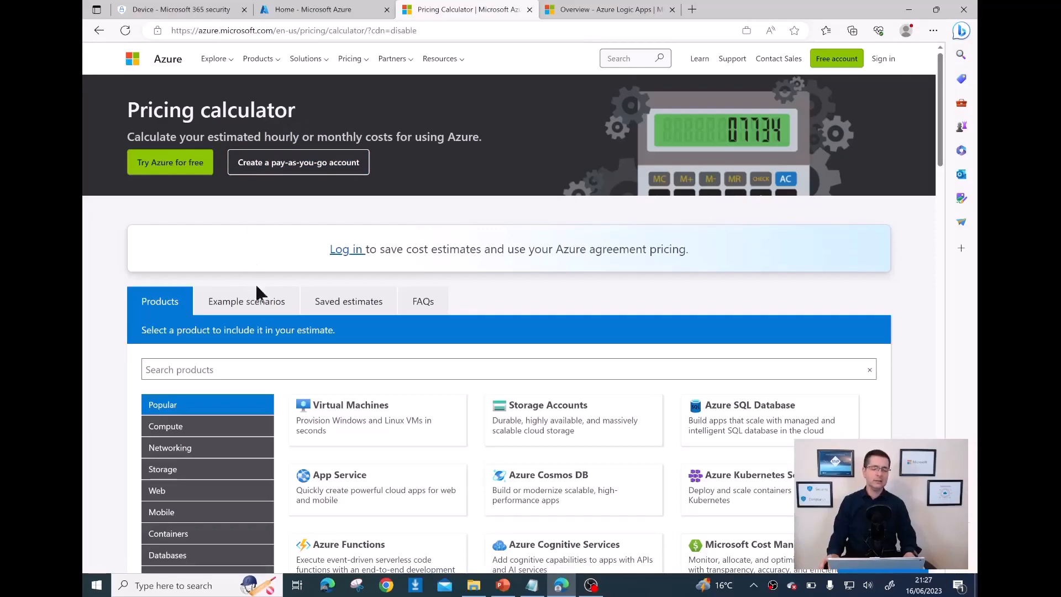
{"action": "scroll", "coordinate": [241, 356], "scroll_direction": "down", "scroll_amount": 2}
{"action": "left_click", "coordinate": [239, 289]}
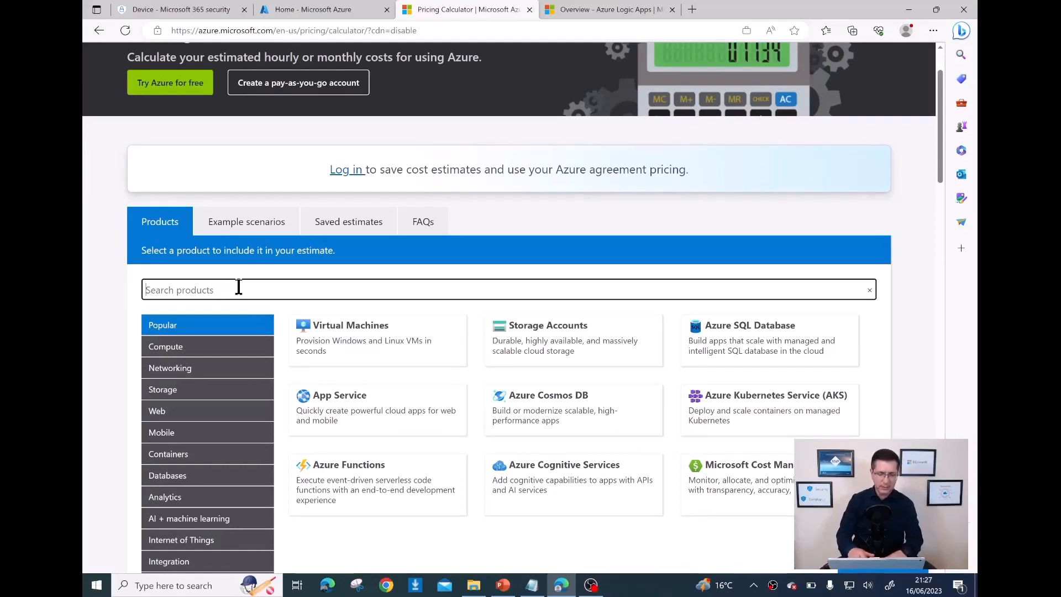
{"action": "type", "text": "logiv"}
{"action": "key", "text": "ctrl+a"}
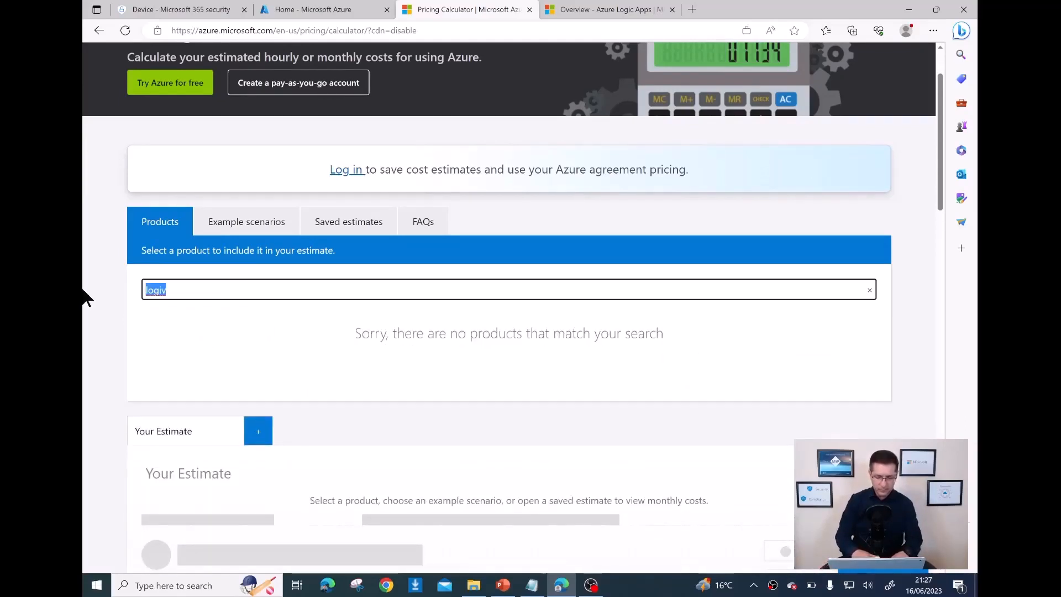
{"action": "type", "text": "logic app"}
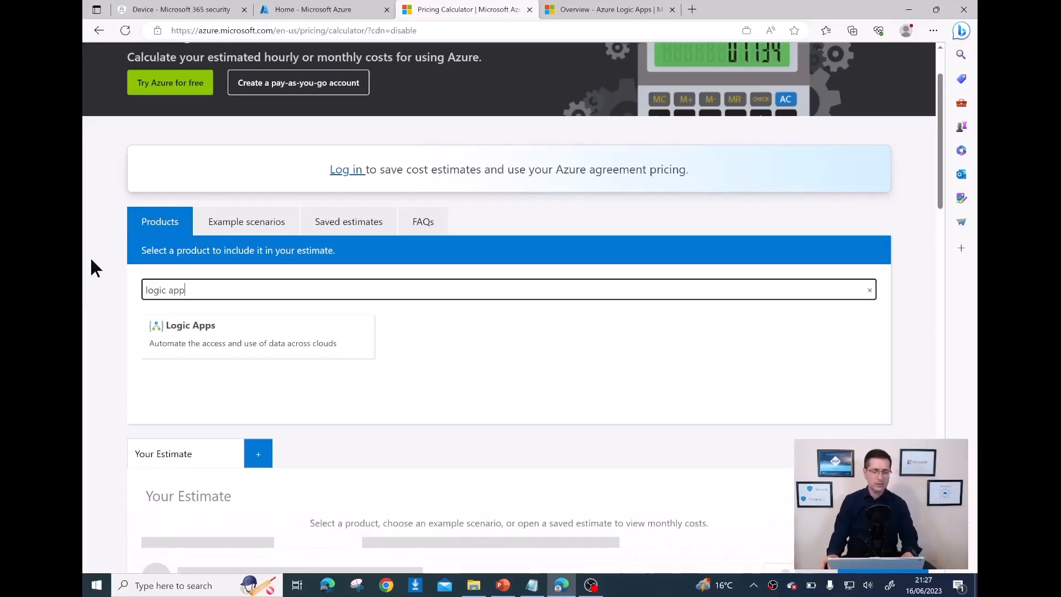
{"action": "left_click", "coordinate": [209, 341]}
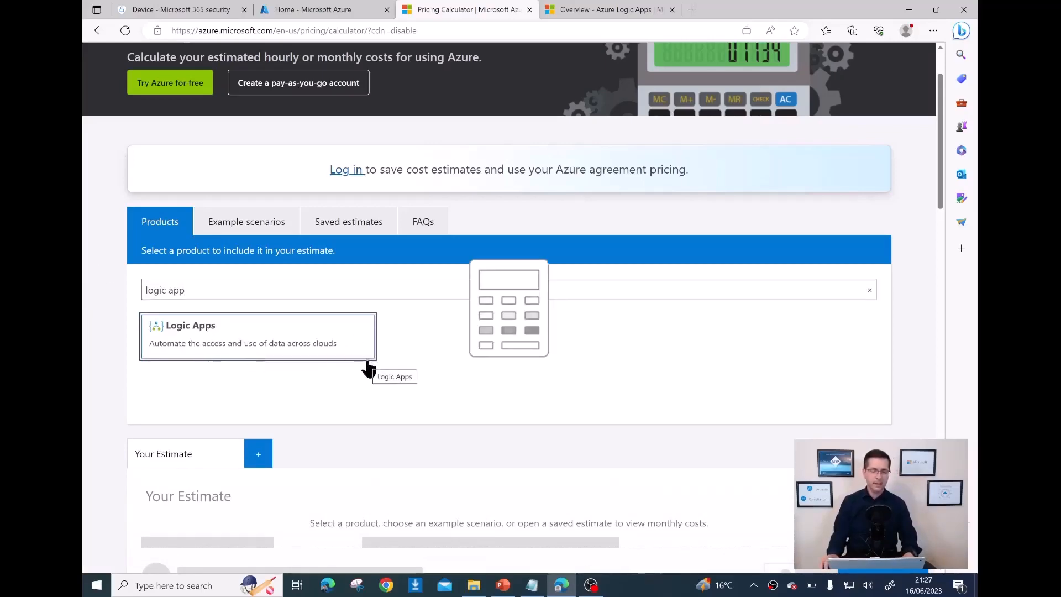
Set the region of the Logic Apps estimate to North Europe.
{"action": "scroll", "coordinate": [348, 420], "scroll_direction": "down", "scroll_amount": 5}
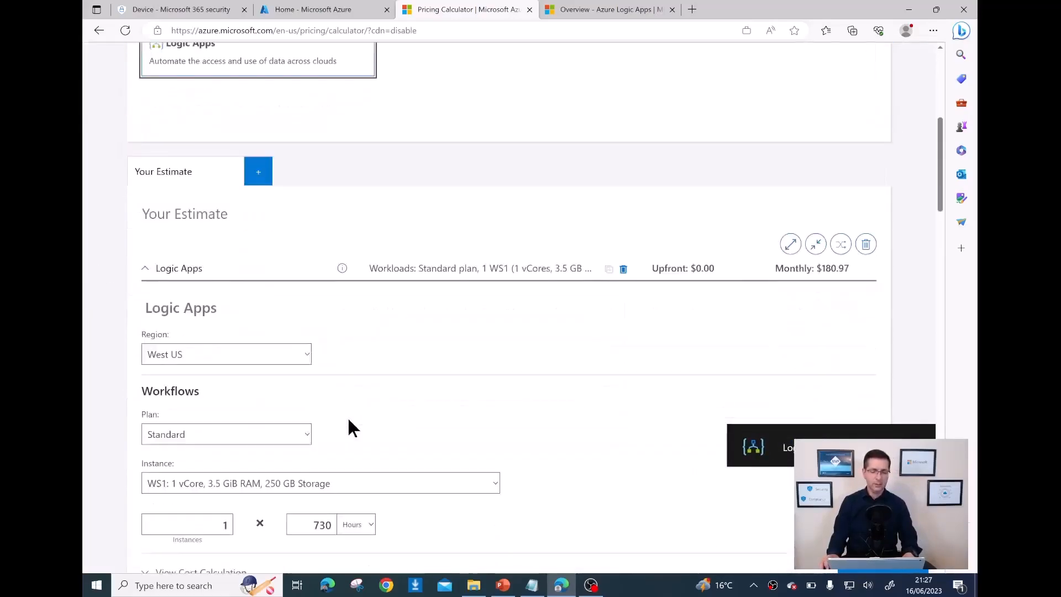
{"action": "scroll", "coordinate": [348, 429], "scroll_direction": "down", "scroll_amount": 2}
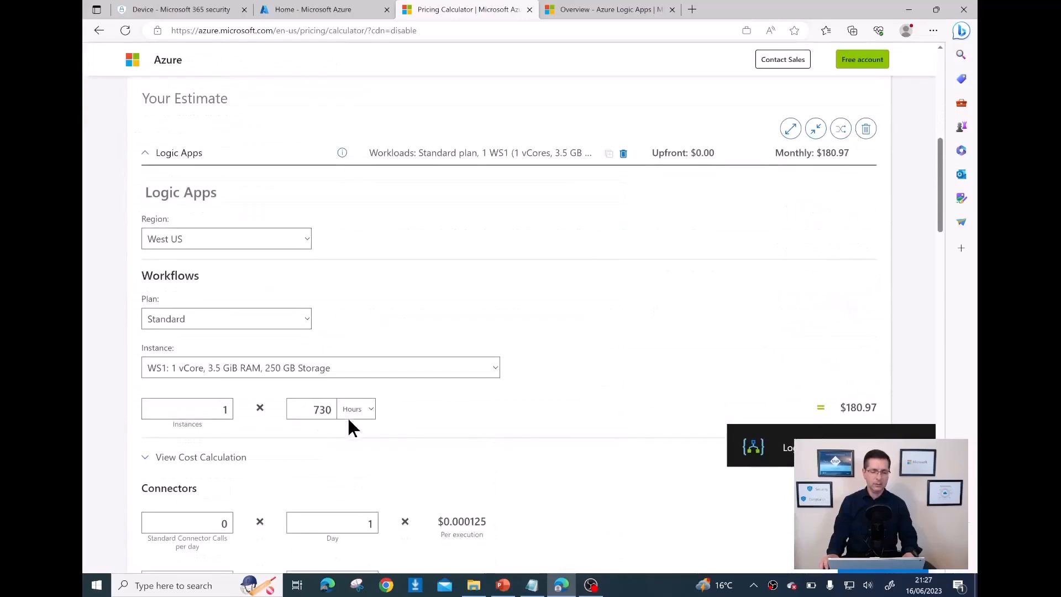
{"action": "left_click", "coordinate": [308, 243]}
{"action": "scroll", "coordinate": [270, 435], "scroll_direction": "down", "scroll_amount": 3}
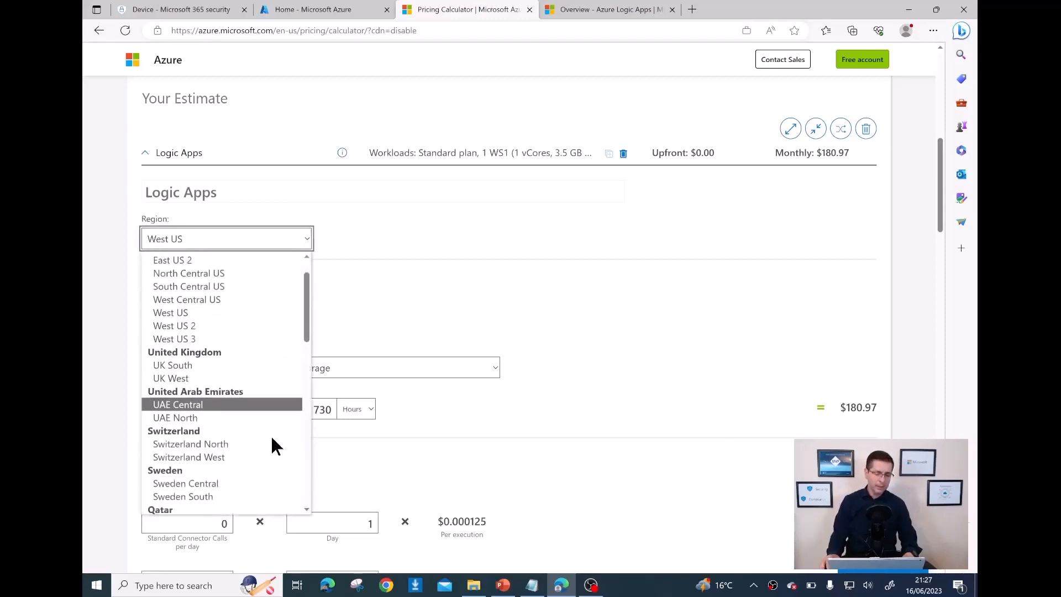
{"action": "scroll", "coordinate": [272, 439], "scroll_direction": "down", "scroll_amount": 4}
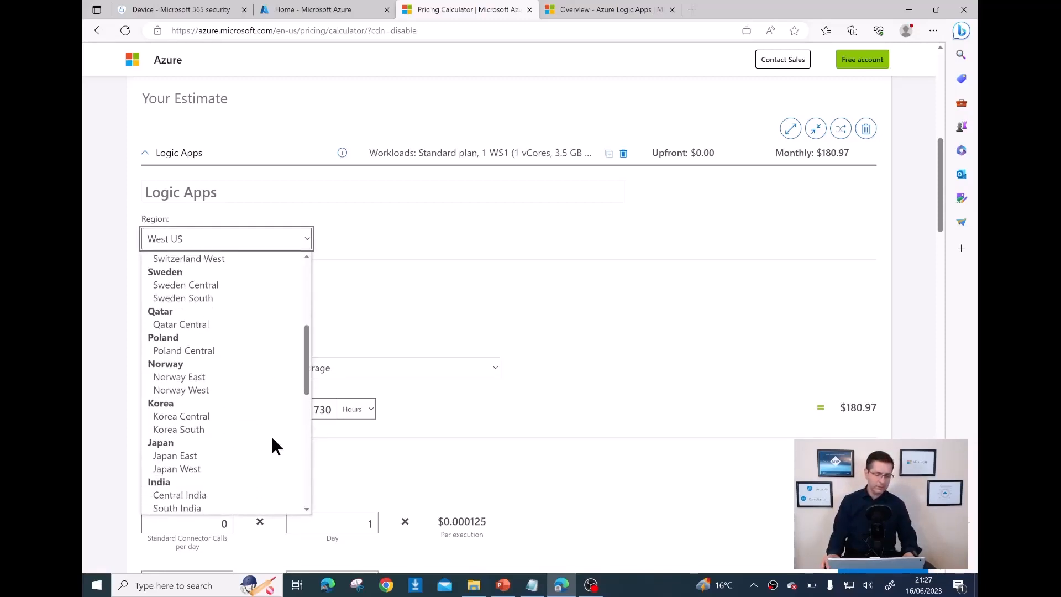
{"action": "scroll", "coordinate": [272, 439], "scroll_direction": "down", "scroll_amount": 4}
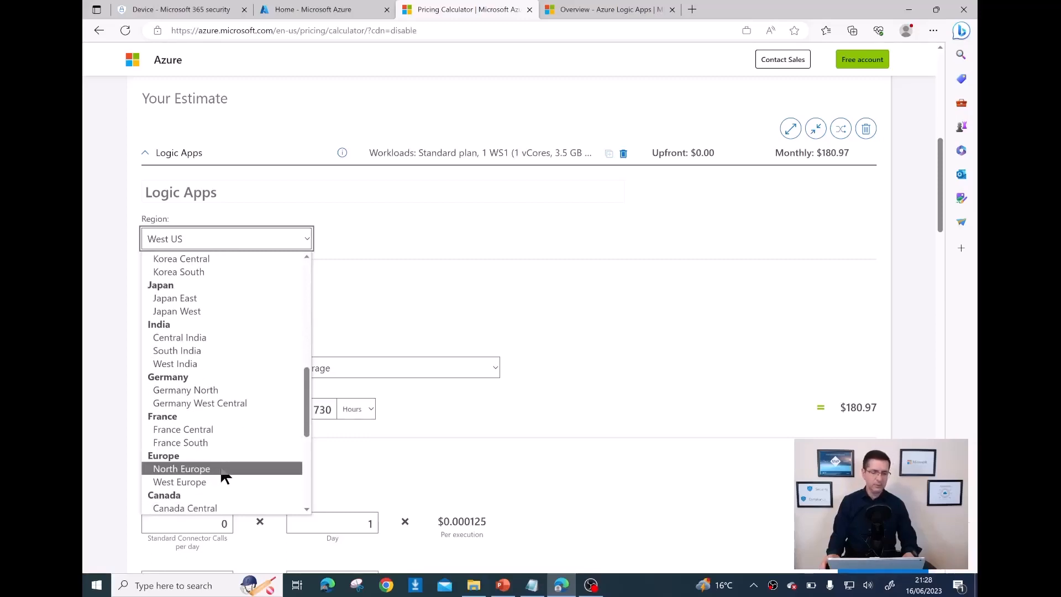
{"action": "left_click", "coordinate": [223, 469]}
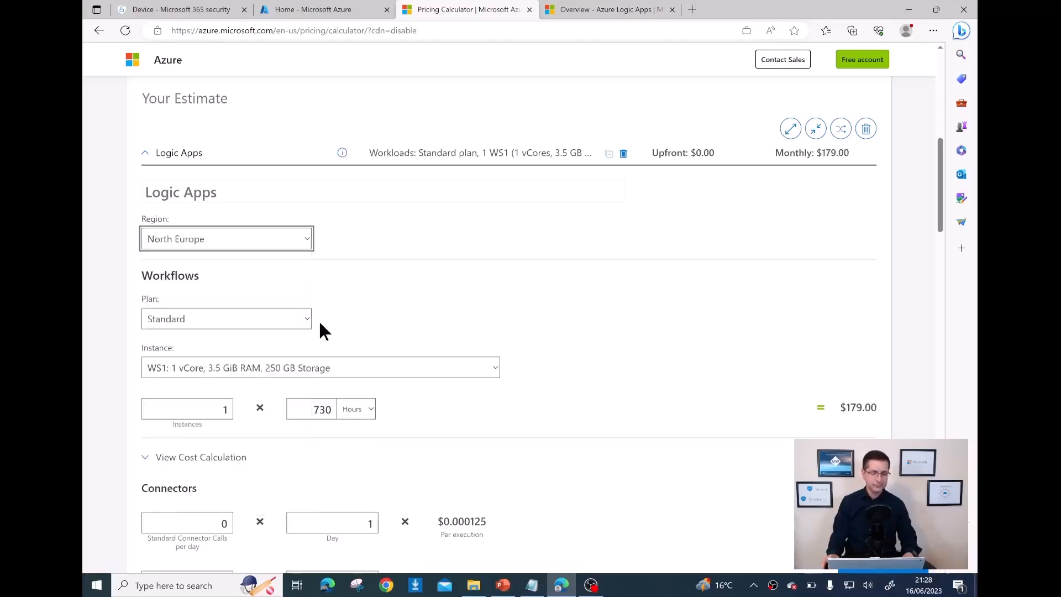
Examine the workflow plan choices and the instance sizes offered with the Standard plan, keeping Standard and WS1.
{"action": "scroll", "coordinate": [407, 310], "scroll_direction": "down", "scroll_amount": 3}
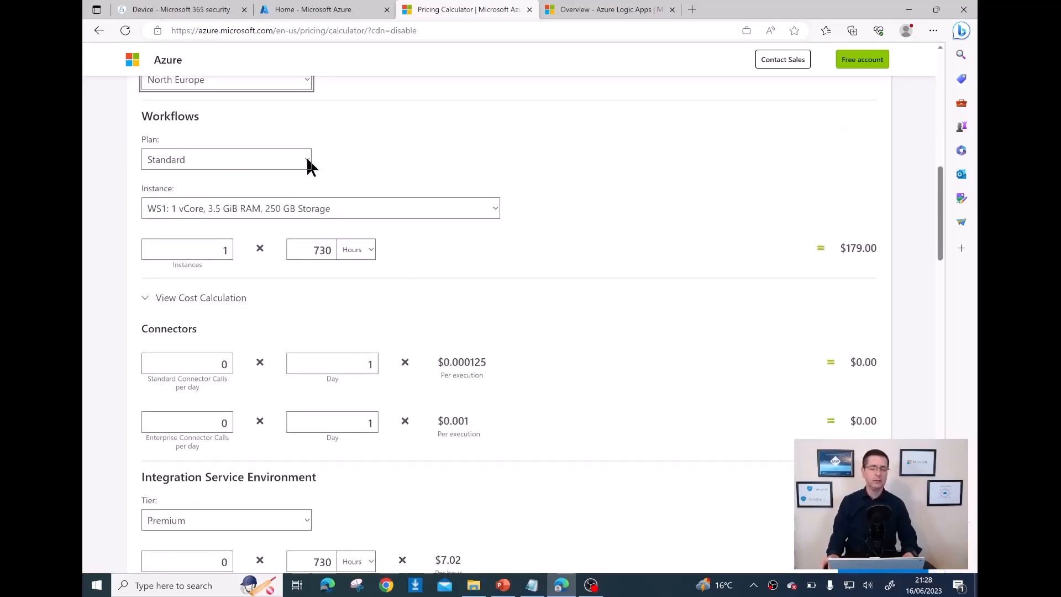
{"action": "left_click", "coordinate": [307, 162]}
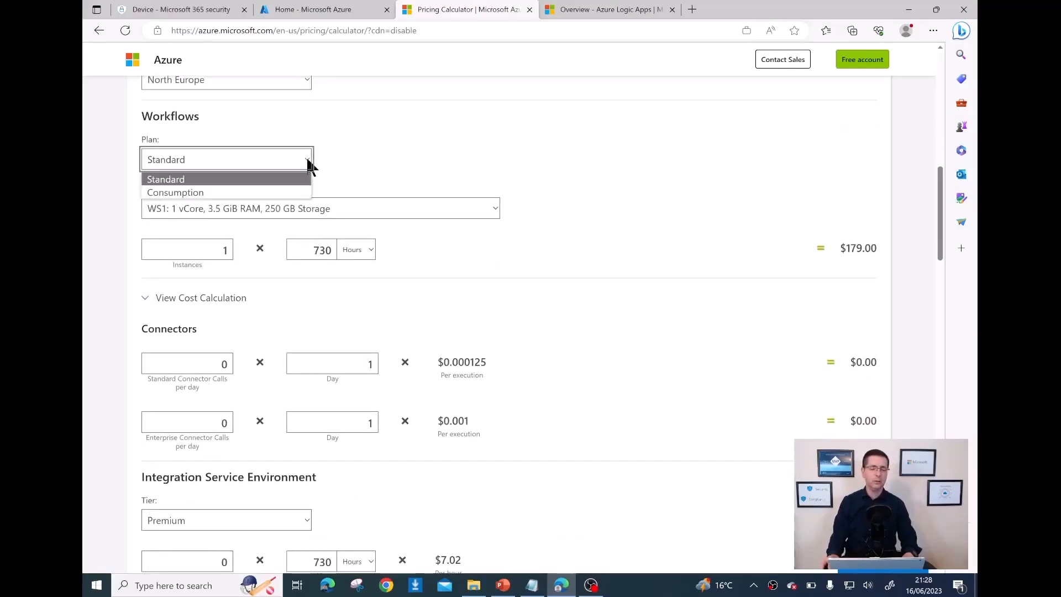
{"action": "left_click", "coordinate": [221, 182]}
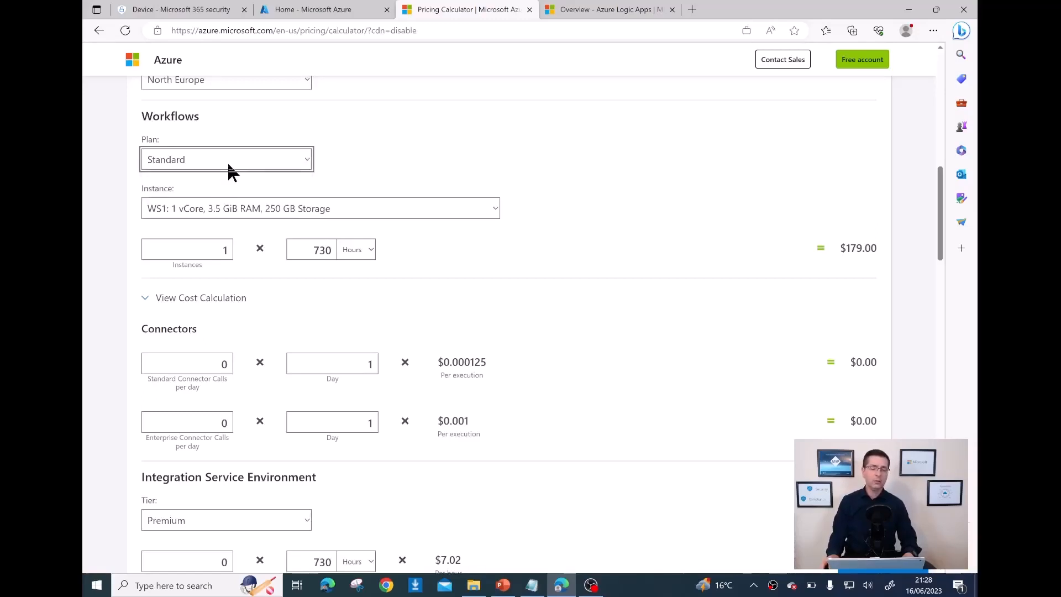
{"action": "left_click", "coordinate": [227, 162]}
{"action": "left_click", "coordinate": [228, 162]}
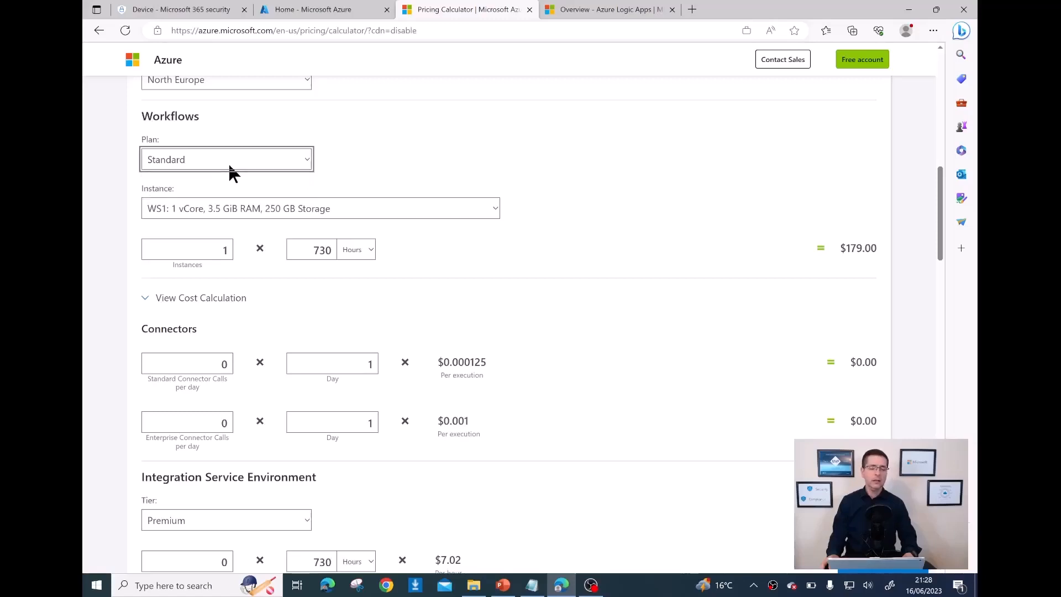
{"action": "left_click", "coordinate": [332, 209]}
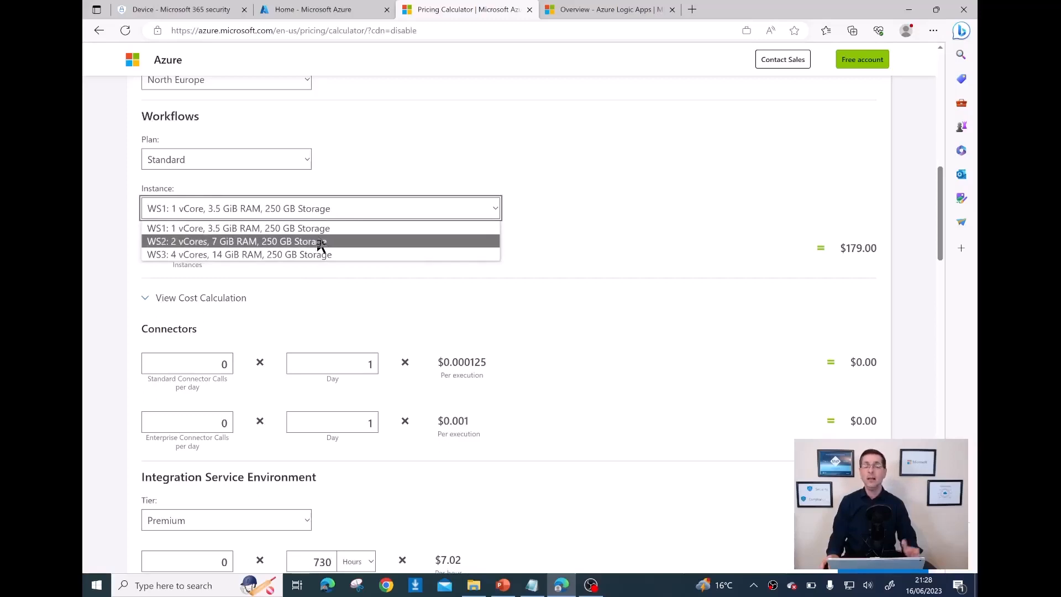
{"action": "left_click", "coordinate": [616, 207]}
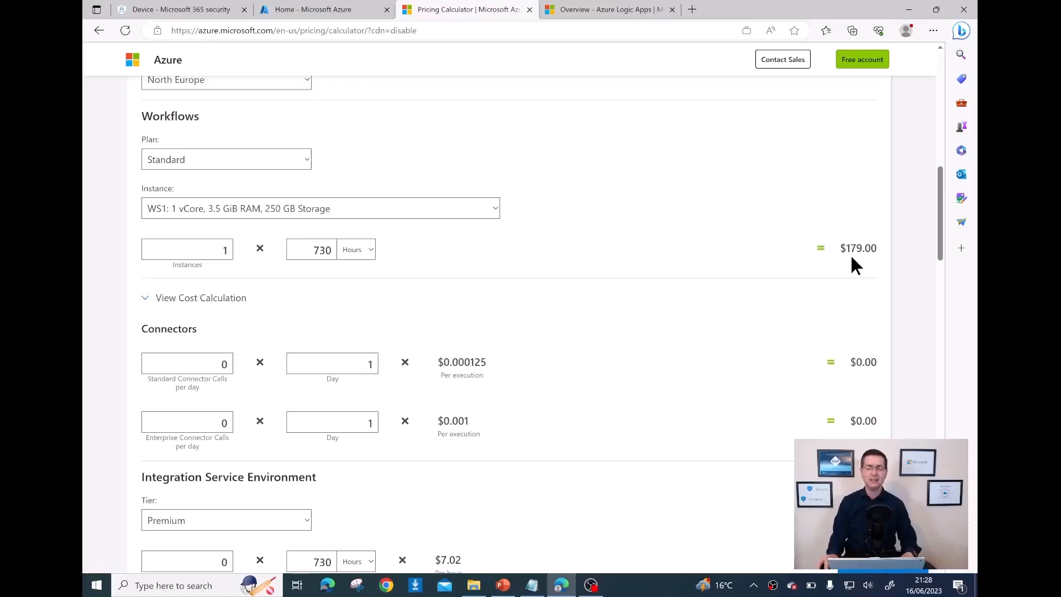
Change the workflow plan of the Logic Apps estimate to Consumption.
{"action": "left_click", "coordinate": [307, 164]}
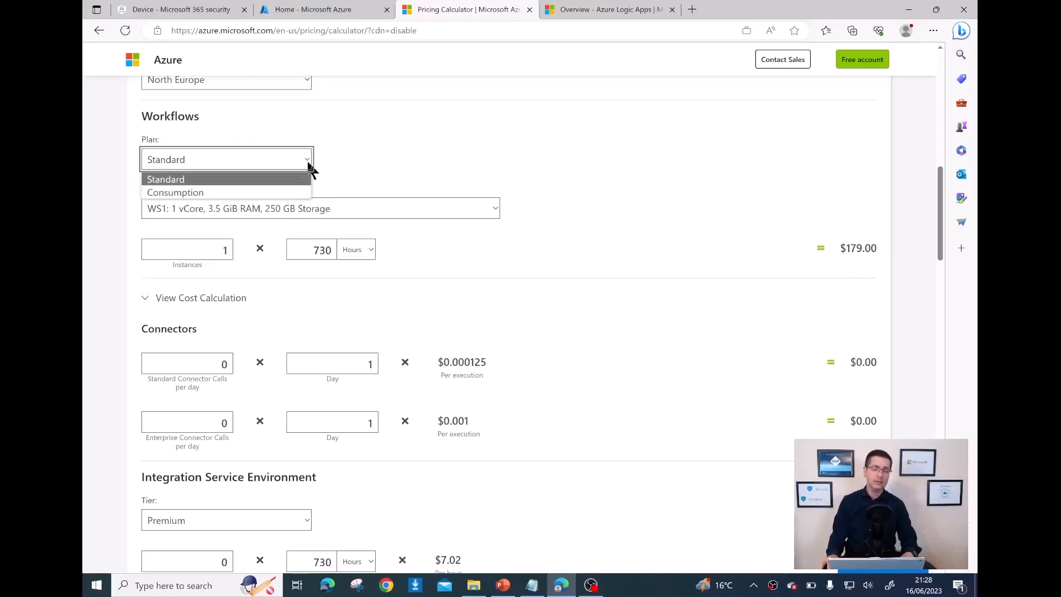
{"action": "left_click", "coordinate": [211, 194]}
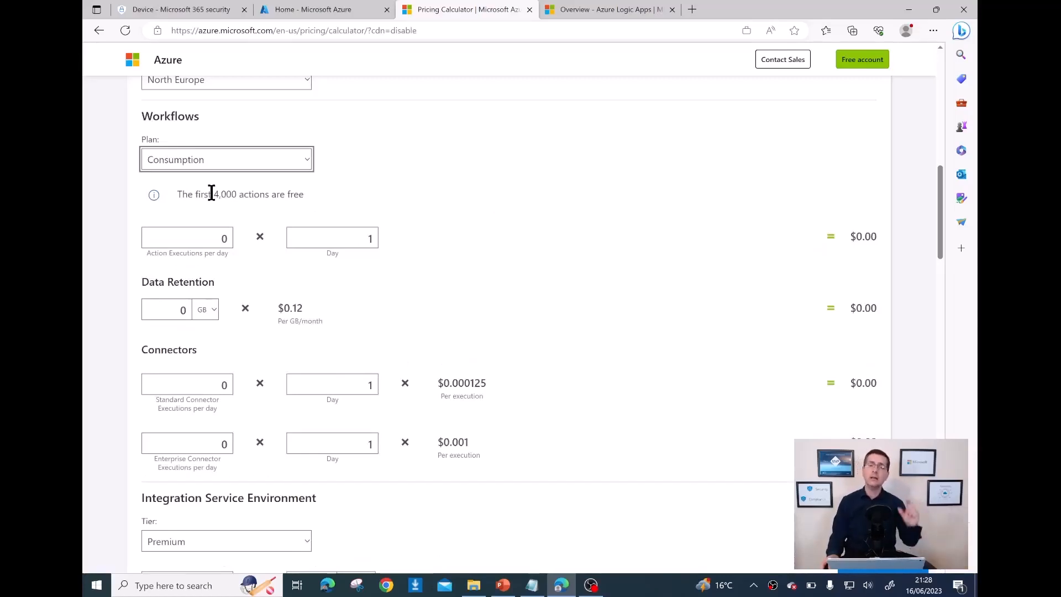
{"action": "left_click", "coordinate": [344, 194]}
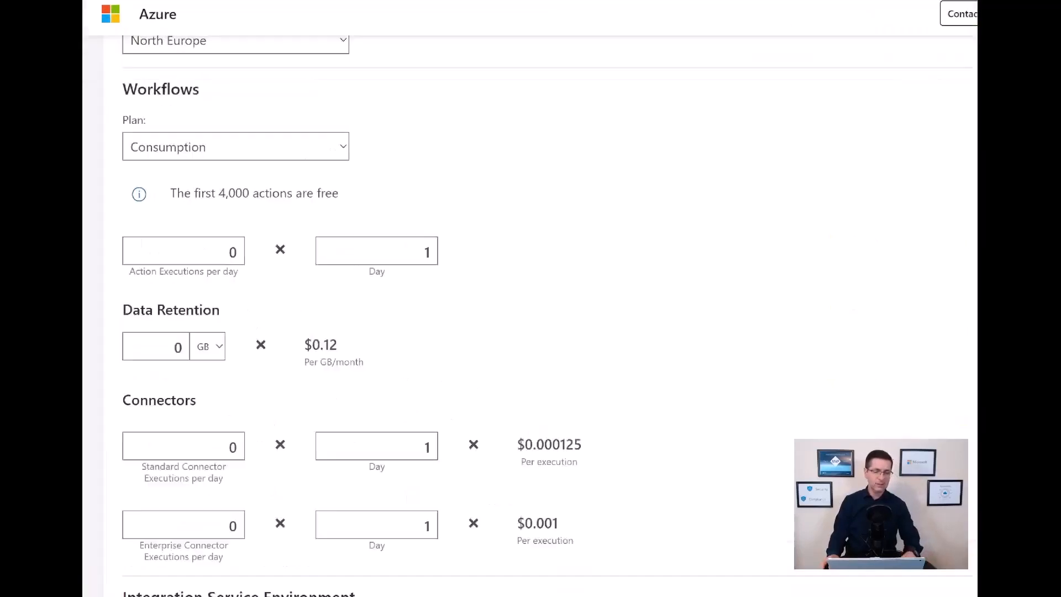
{"action": "left_click_drag", "start_coordinate": [159, 205], "coordinate": [374, 207]}
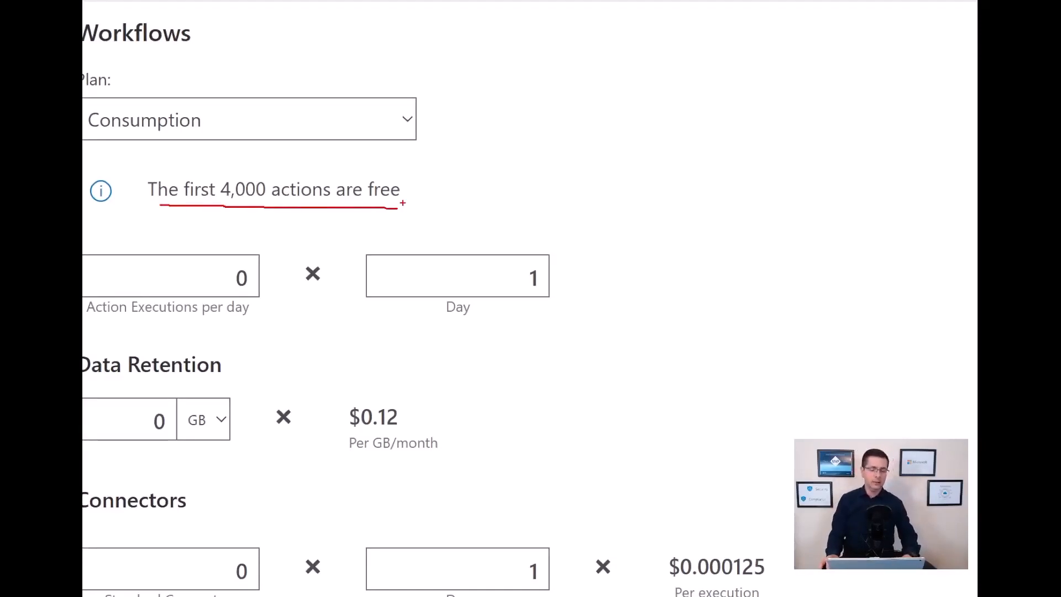
{"action": "key", "text": "Escape"}
Set the action executions per day to 1000 for the Consumption plan.
{"action": "double_click", "coordinate": [221, 242]}
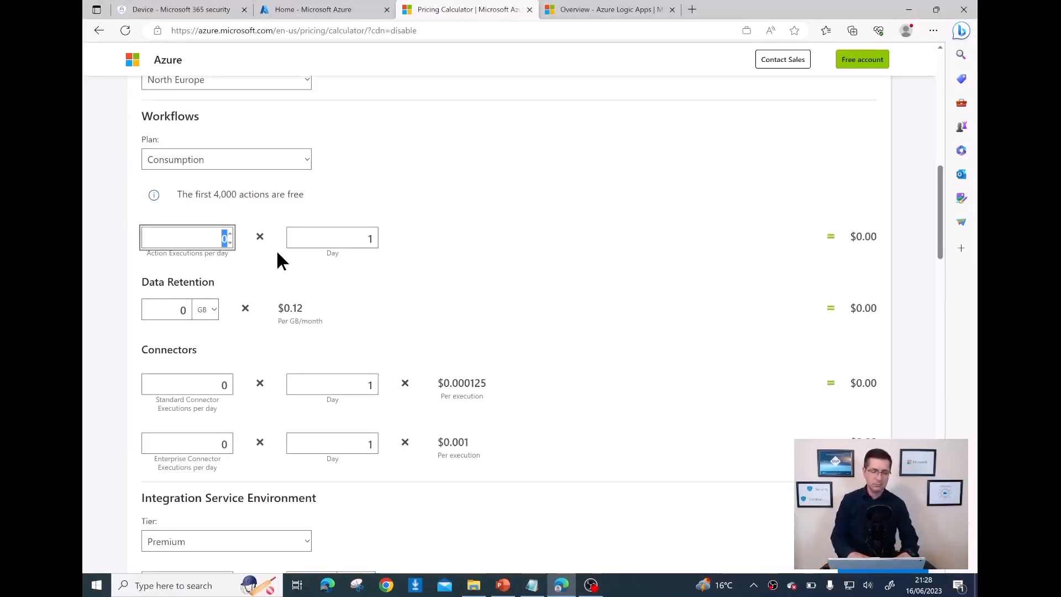
{"action": "type", "text": "1000"}
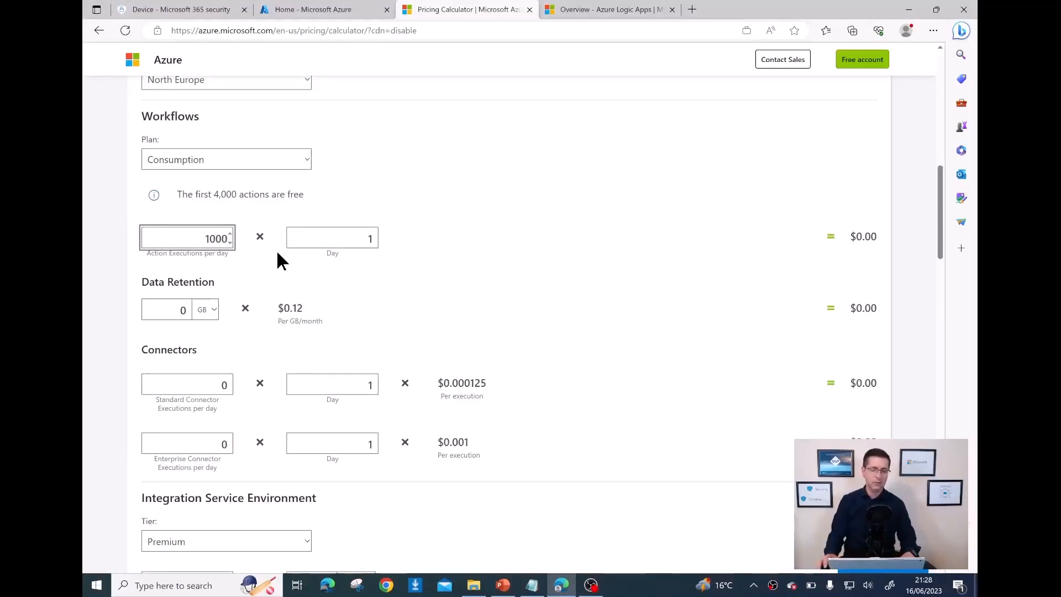
{"action": "left_click", "coordinate": [430, 234]}
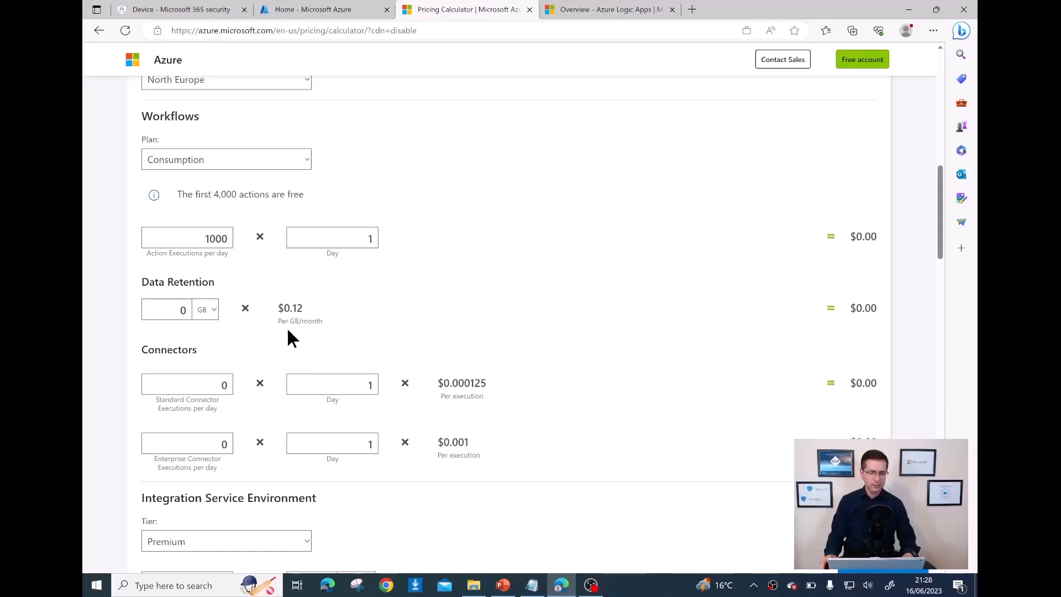
Review the rest of the Logic Apps estimate, including connectors, integration service environment and integration accounts.
{"action": "scroll", "coordinate": [736, 348], "scroll_direction": "down", "scroll_amount": 5}
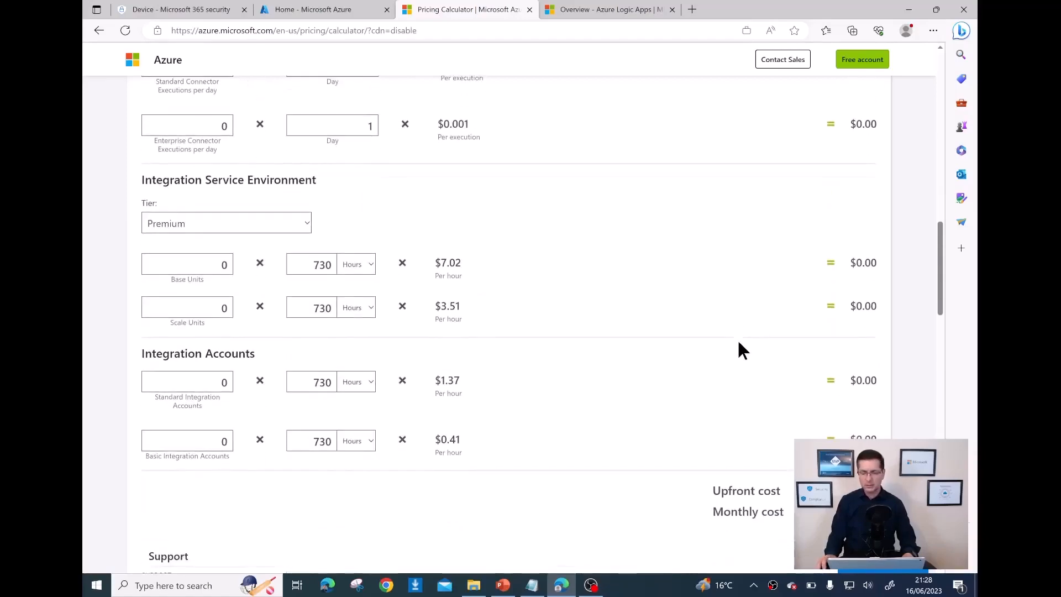
{"action": "scroll", "coordinate": [337, 284], "scroll_direction": "up", "scroll_amount": 5}
{"action": "scroll", "coordinate": [224, 207], "scroll_direction": "up", "scroll_amount": 2}
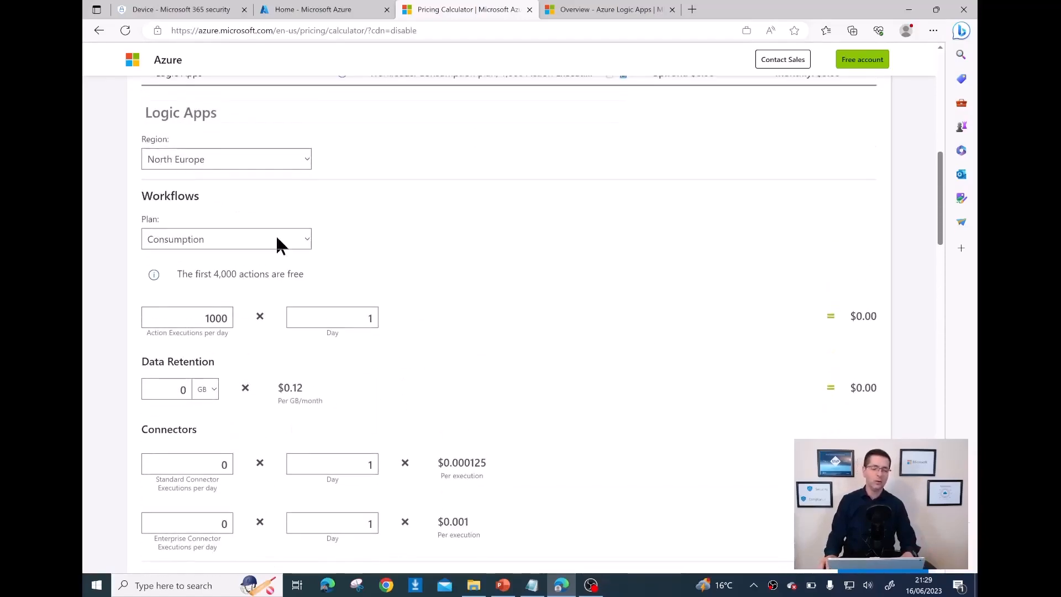
{"action": "scroll", "coordinate": [339, 256], "scroll_direction": "down", "scroll_amount": 2}
{"action": "scroll", "coordinate": [296, 229], "scroll_direction": "up", "scroll_amount": 2}
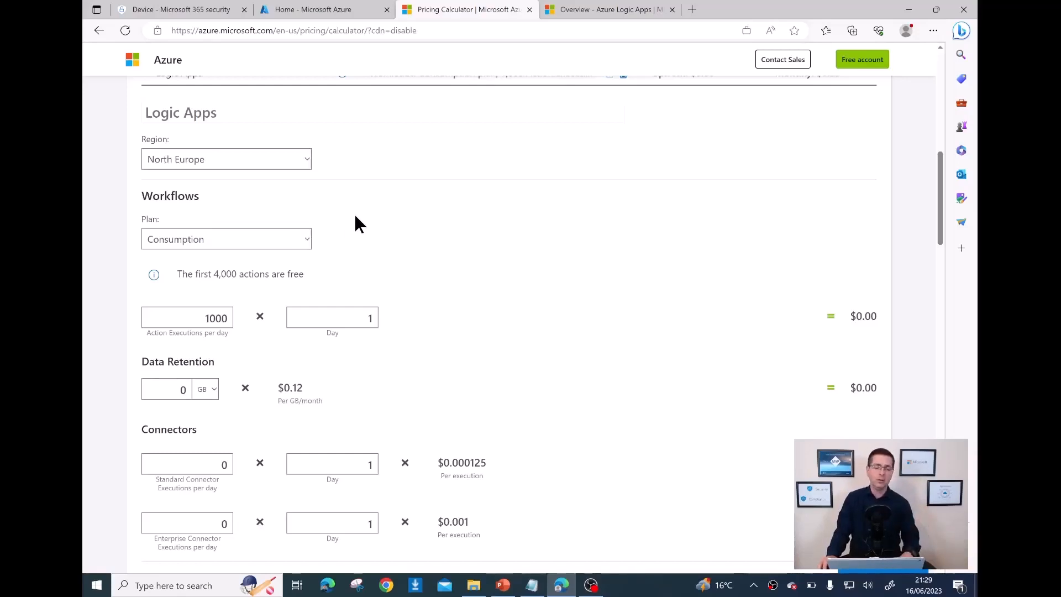
{"action": "scroll", "coordinate": [356, 221], "scroll_direction": "up", "scroll_amount": 1}
{"action": "scroll", "coordinate": [343, 228], "scroll_direction": "down", "scroll_amount": 1}
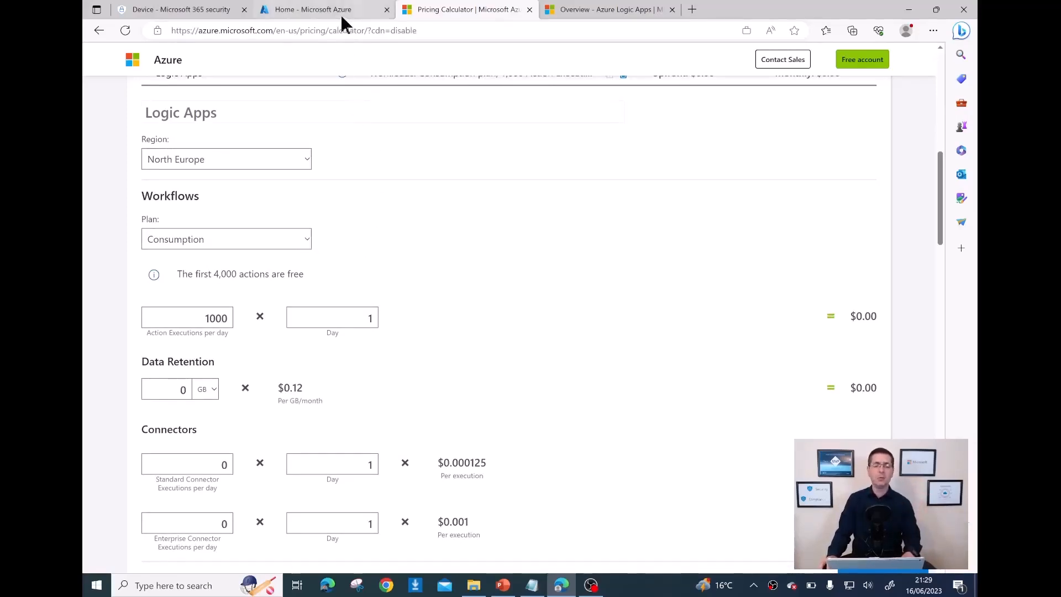
Switch to the Azure portal home page and go to its Azure services and recent resources.
{"action": "mouse_move", "coordinate": [342, 11]}
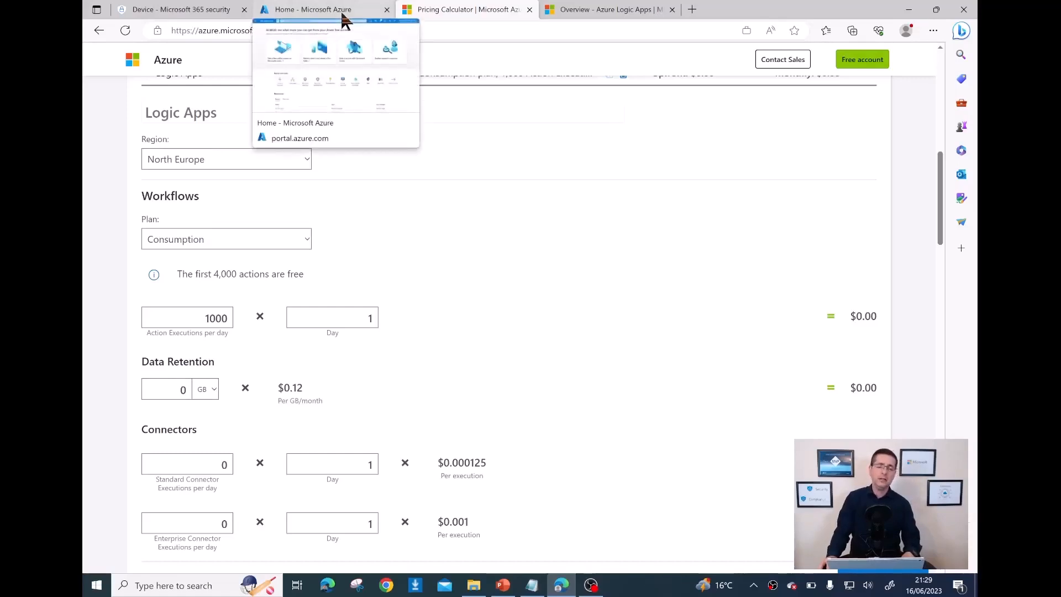
{"action": "left_click", "coordinate": [343, 12]}
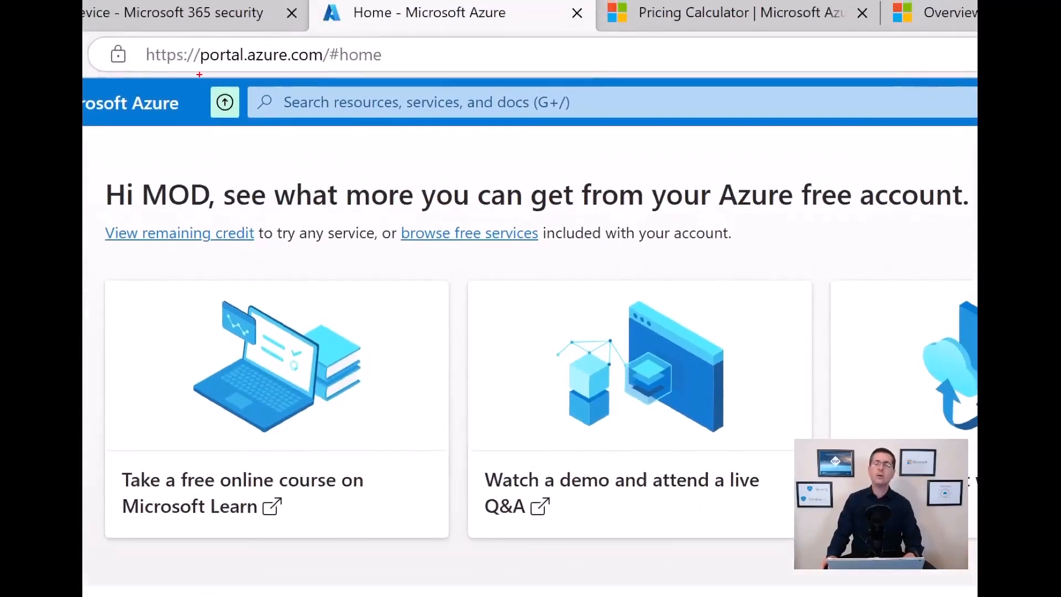
{"action": "left_click_drag", "start_coordinate": [198, 67], "coordinate": [352, 67]}
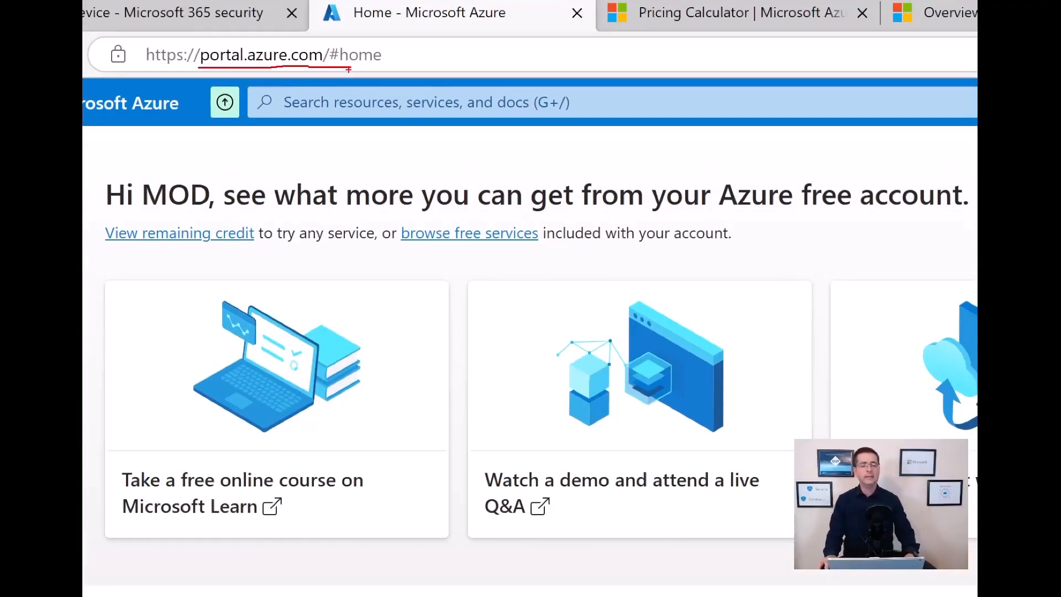
{"action": "key", "text": "Escape"}
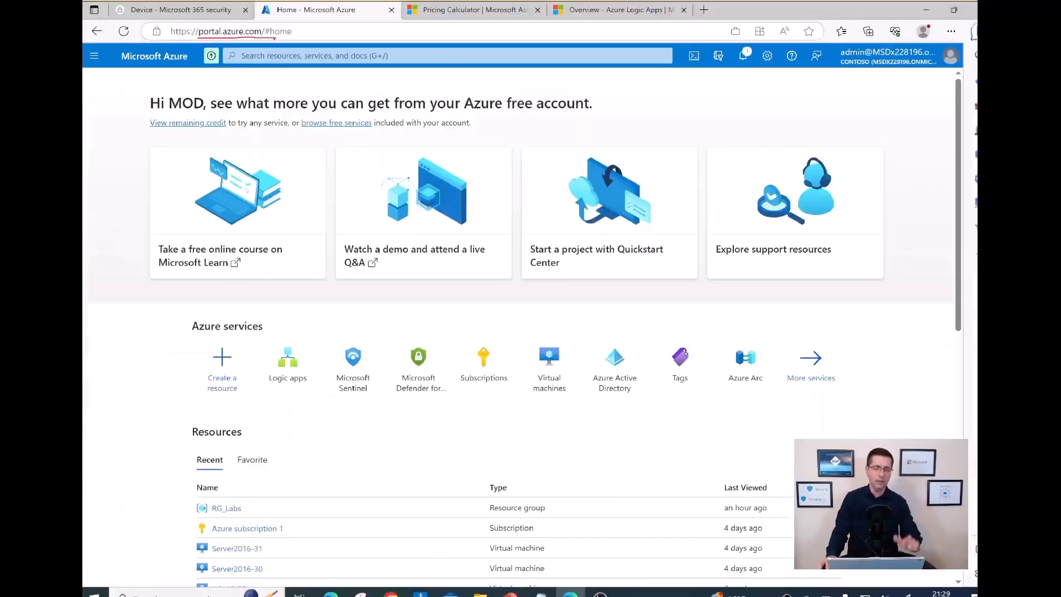
{"action": "scroll", "coordinate": [290, 171], "scroll_direction": "down", "scroll_amount": 2}
{"action": "scroll", "coordinate": [291, 183], "scroll_direction": "down", "scroll_amount": 1}
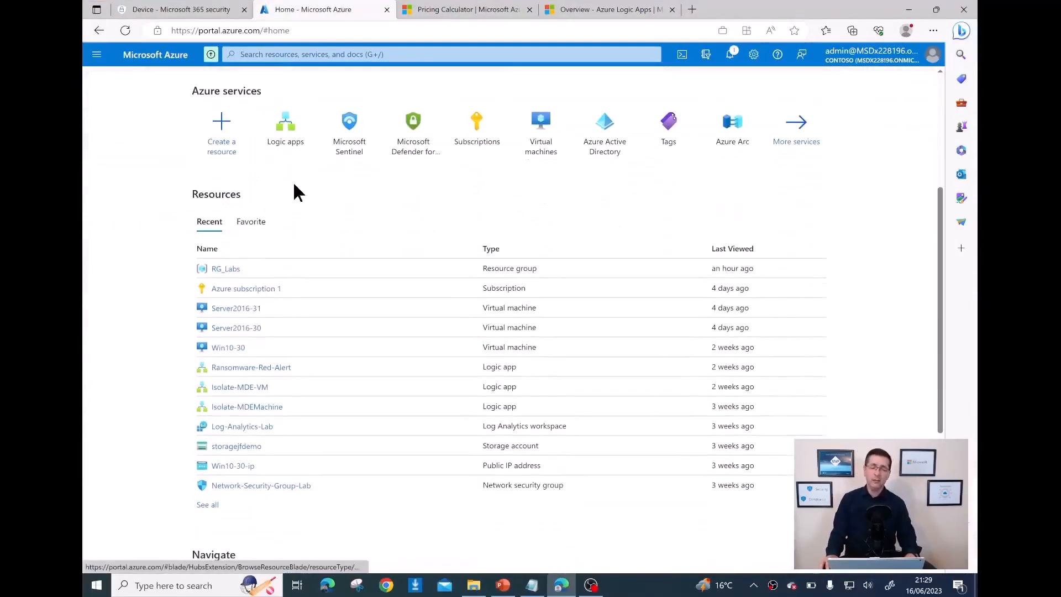
Open the Logic apps service from the Azure portal home page.
{"action": "scroll", "coordinate": [296, 194], "scroll_direction": "up", "scroll_amount": 1}
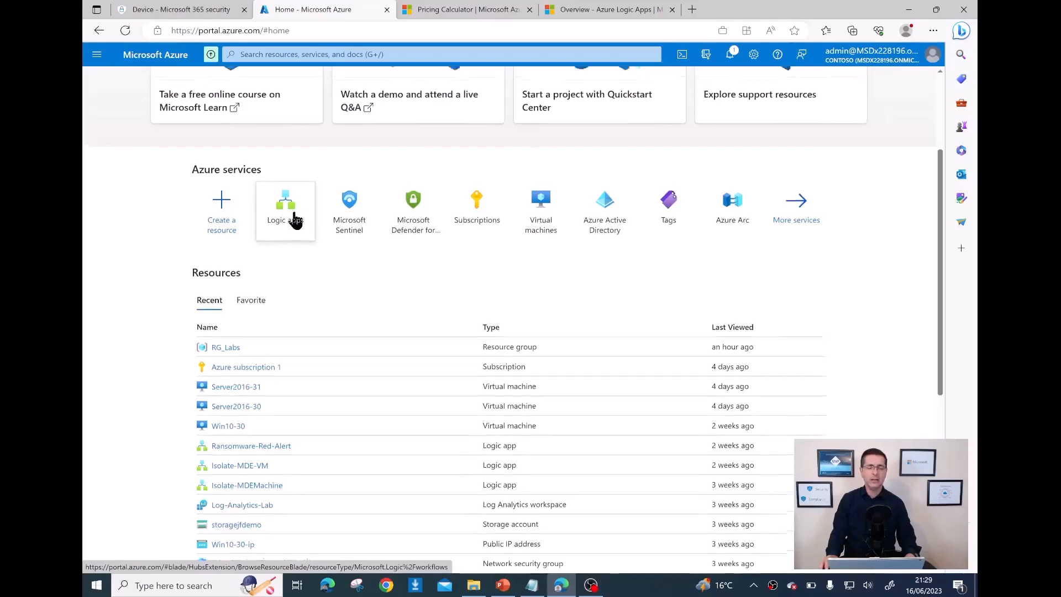
{"action": "scroll", "coordinate": [296, 220], "scroll_direction": "up", "scroll_amount": 3}
{"action": "left_click", "coordinate": [299, 54]}
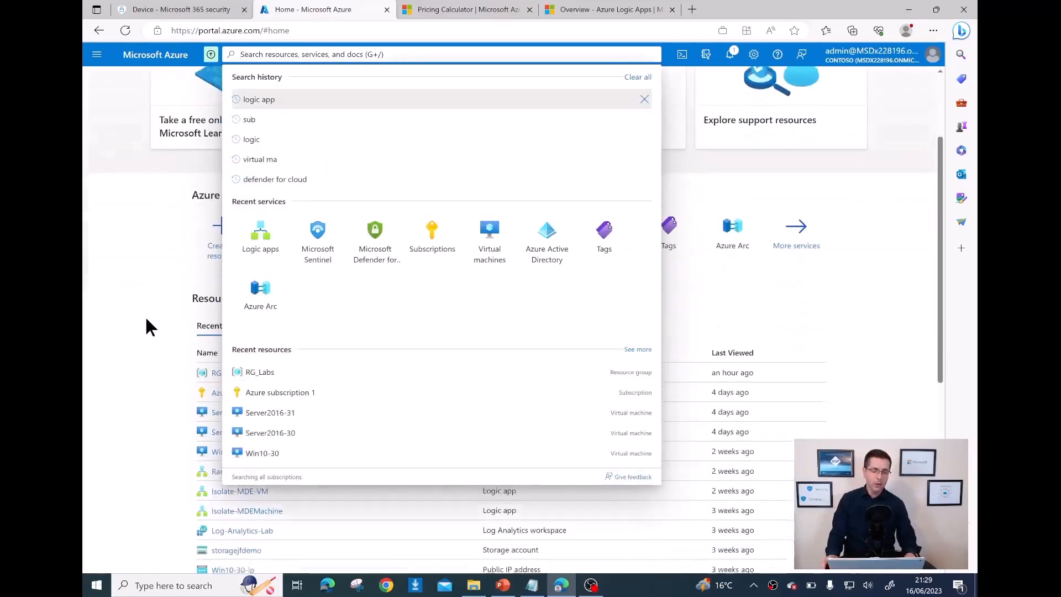
{"action": "scroll", "coordinate": [145, 315], "scroll_direction": "down", "scroll_amount": 3}
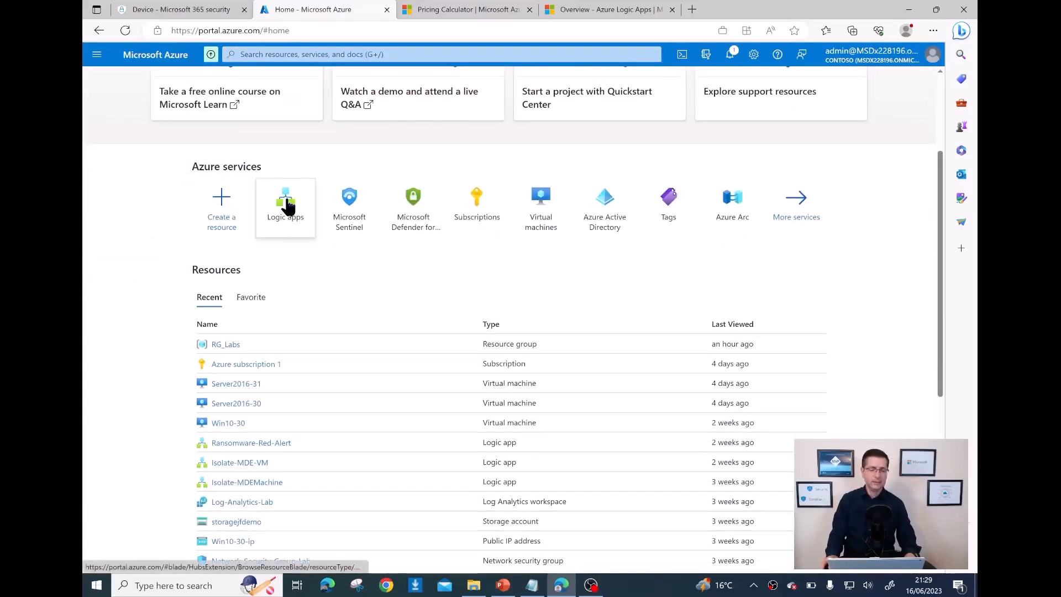
{"action": "mouse_move", "coordinate": [287, 207]}
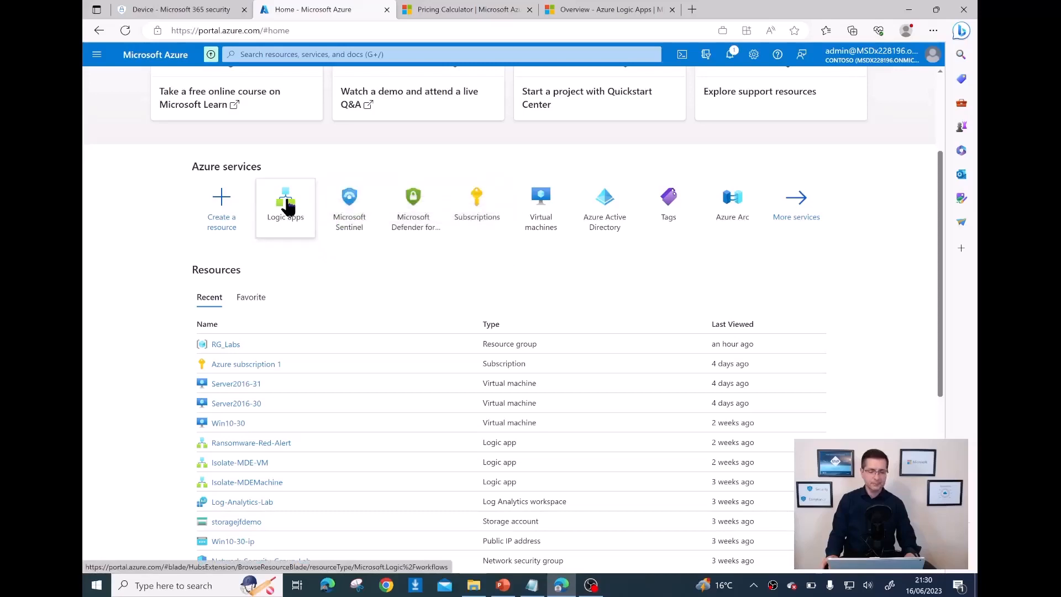
{"action": "left_click", "coordinate": [286, 206]}
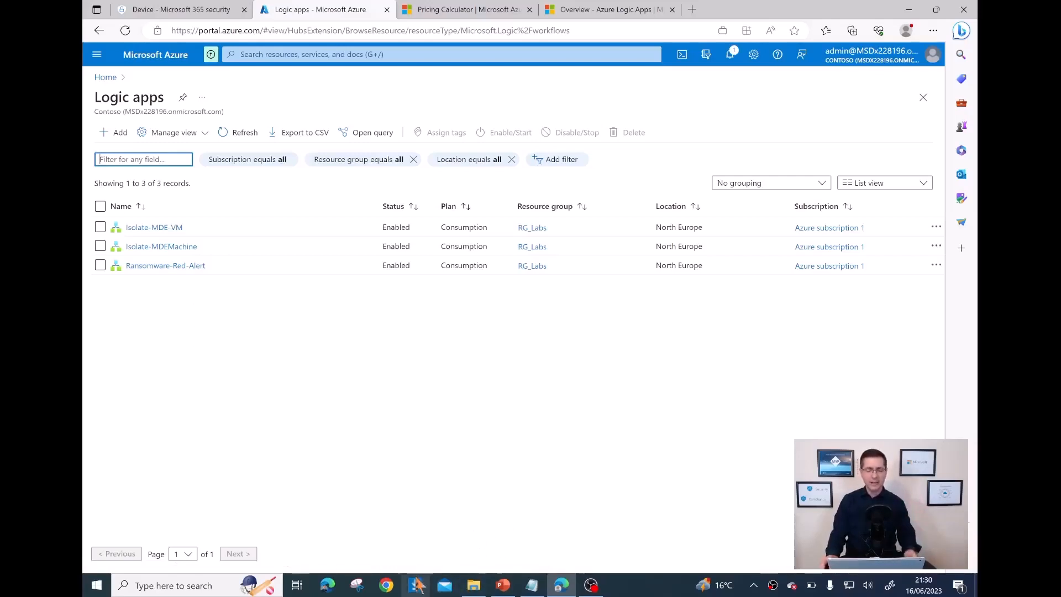
Switch to the Notepad notes on device auto-tagging and change the heading line to "Create Logic Apps".
{"action": "left_click", "coordinate": [543, 591]}
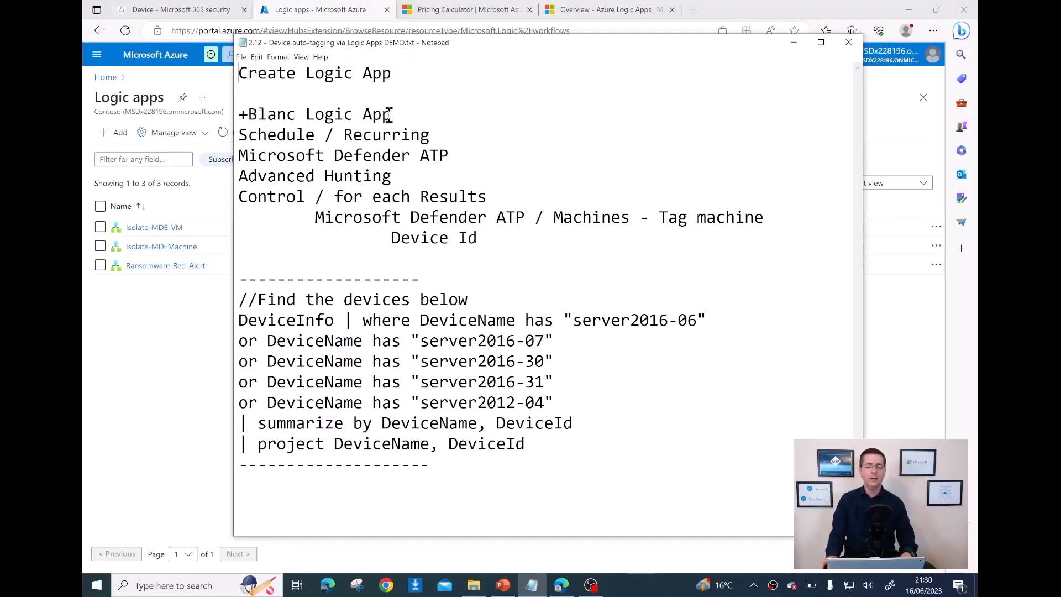
{"action": "left_click", "coordinate": [417, 75]}
{"action": "left_click_drag", "start_coordinate": [417, 74], "coordinate": [223, 72]}
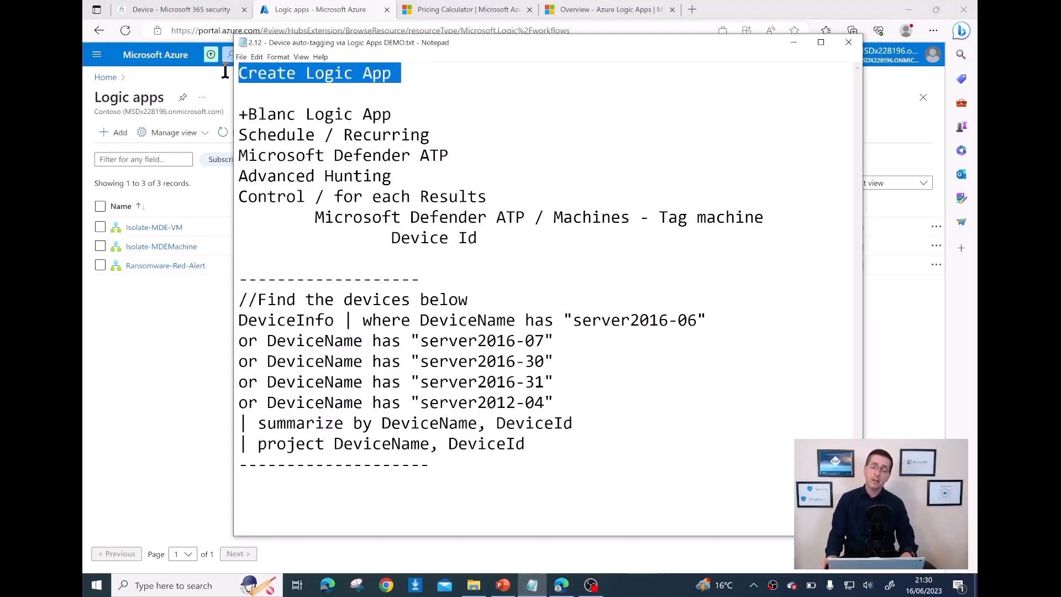
{"action": "left_click", "coordinate": [403, 88]}
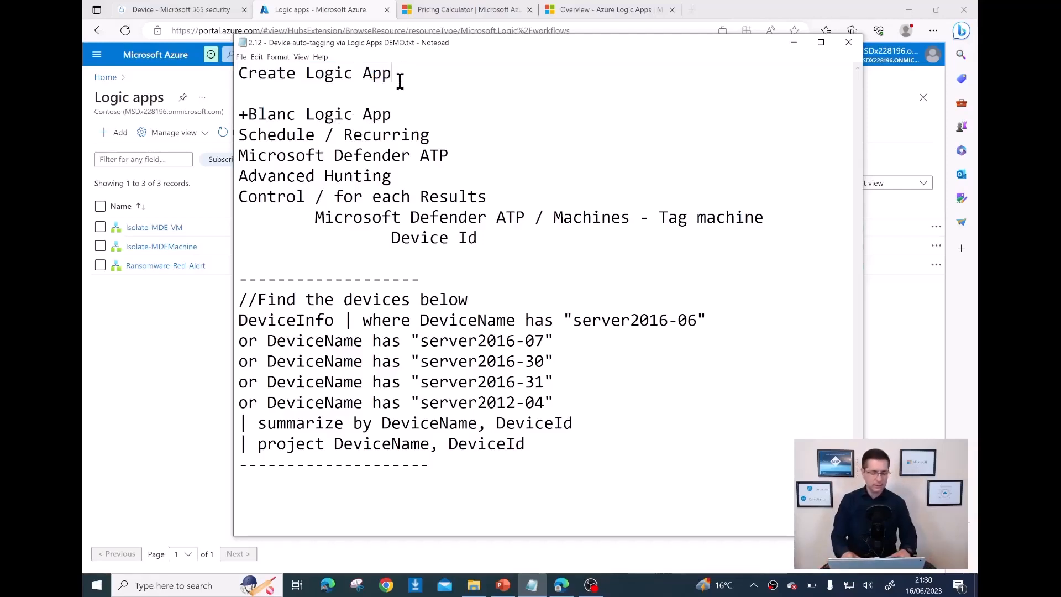
{"action": "type", "text": "s"}
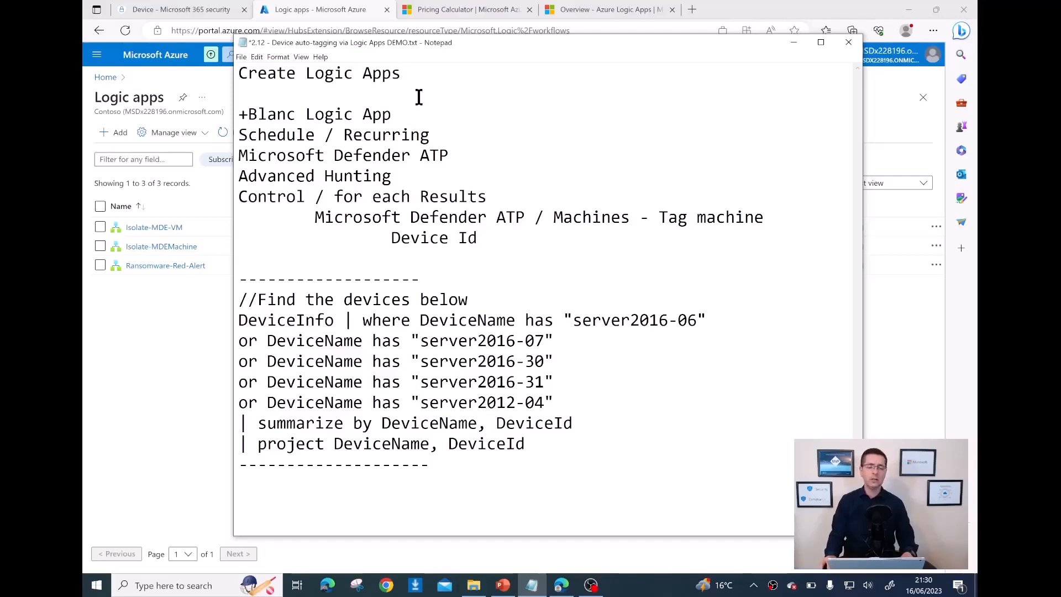
Review the notes on starting from a blank logic app with a Schedule / Recurring trigger.
{"action": "left_click_drag", "start_coordinate": [404, 115], "coordinate": [237, 115]}
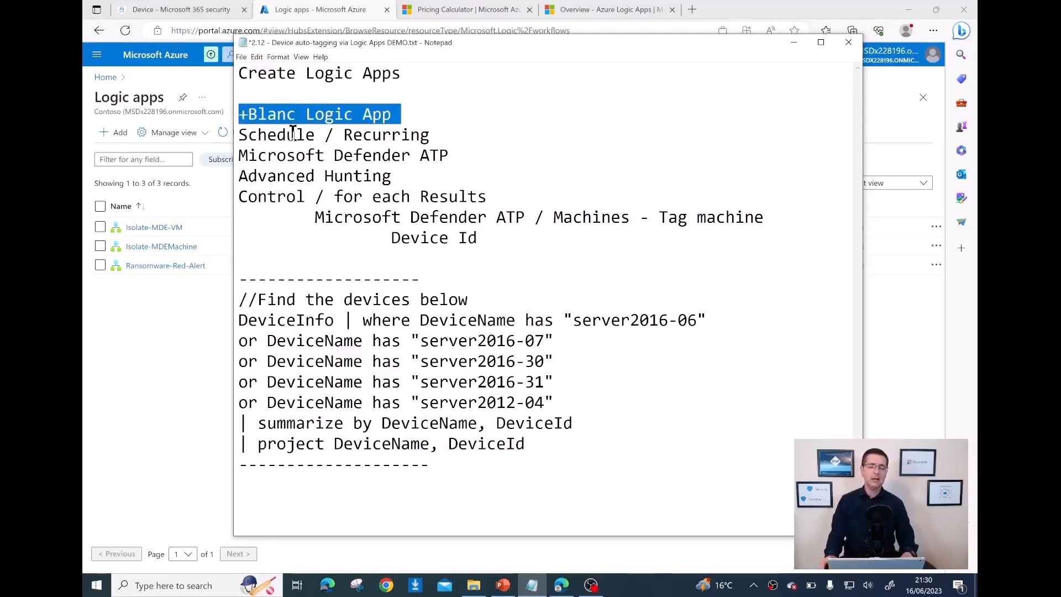
{"action": "left_click", "coordinate": [326, 137]}
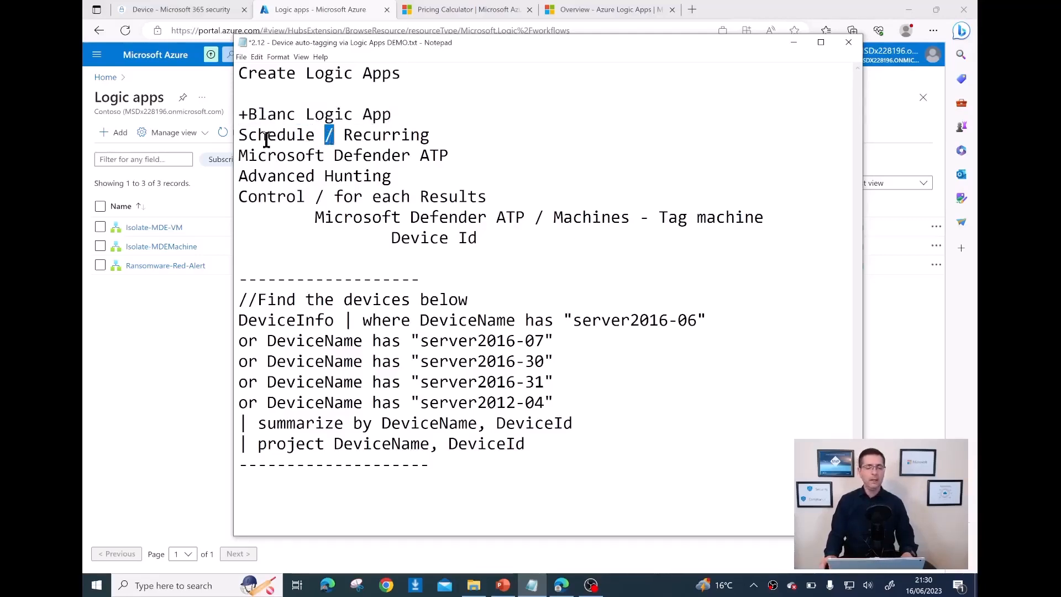
{"action": "left_click_drag", "start_coordinate": [244, 136], "coordinate": [443, 228]}
{"action": "left_click", "coordinate": [281, 138]}
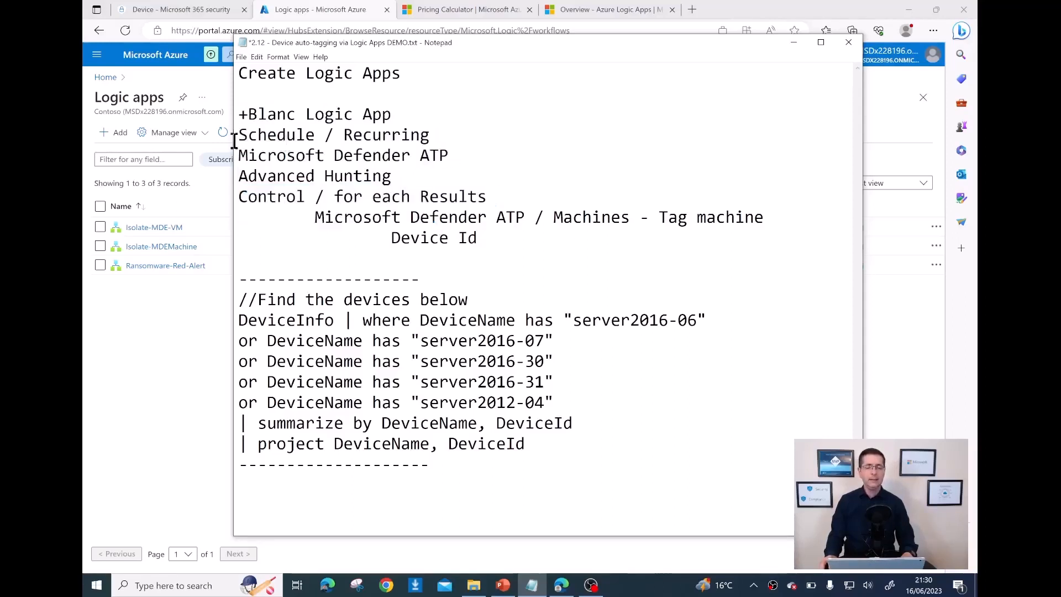
{"action": "left_click_drag", "start_coordinate": [239, 135], "coordinate": [311, 136]}
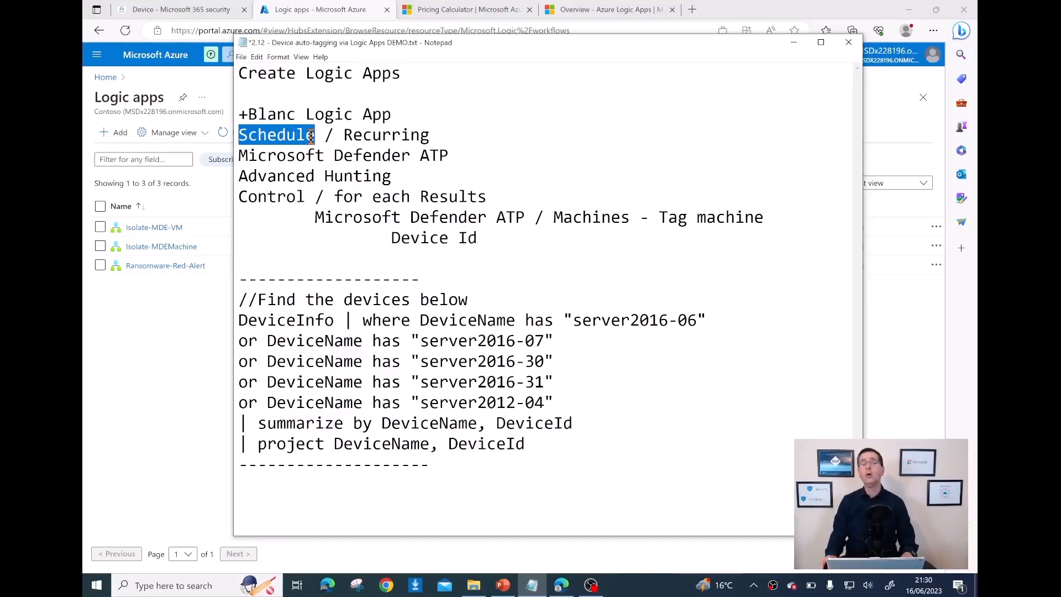
{"action": "left_click", "coordinate": [294, 141]}
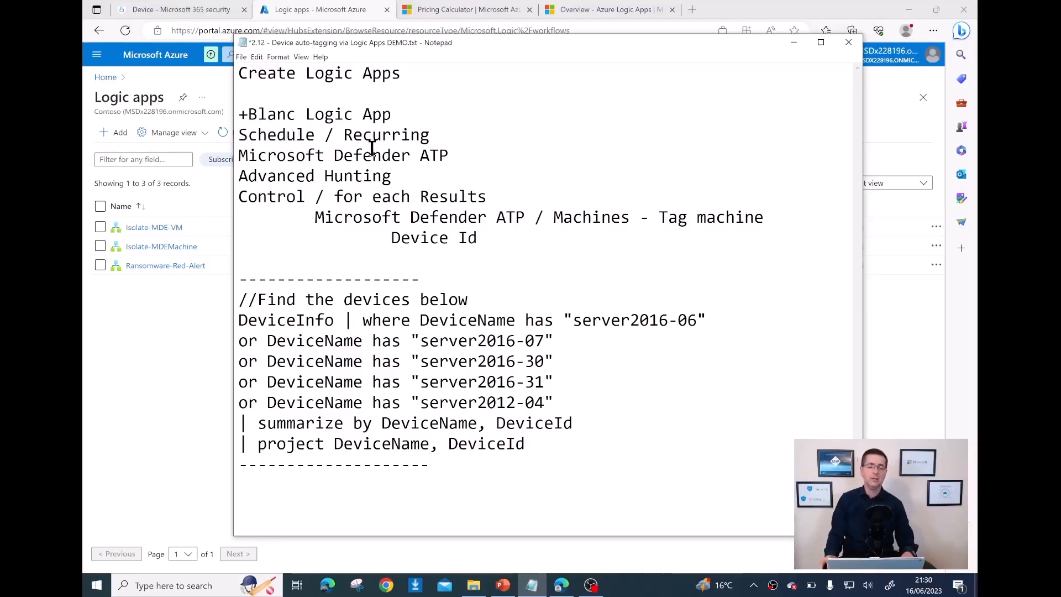
{"action": "left_click_drag", "start_coordinate": [343, 135], "coordinate": [432, 135]}
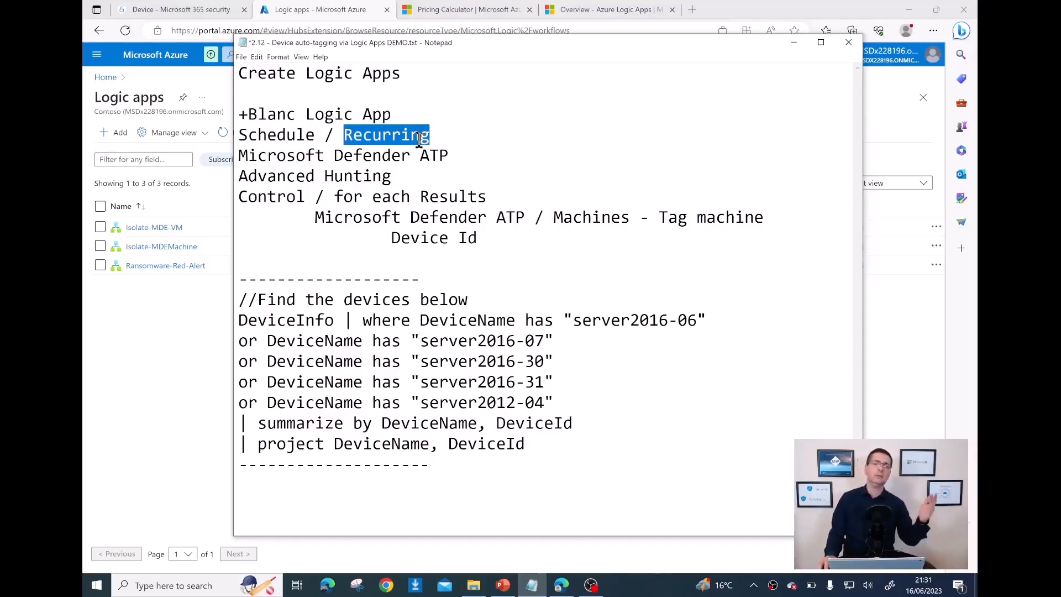
{"action": "left_click", "coordinate": [362, 146]}
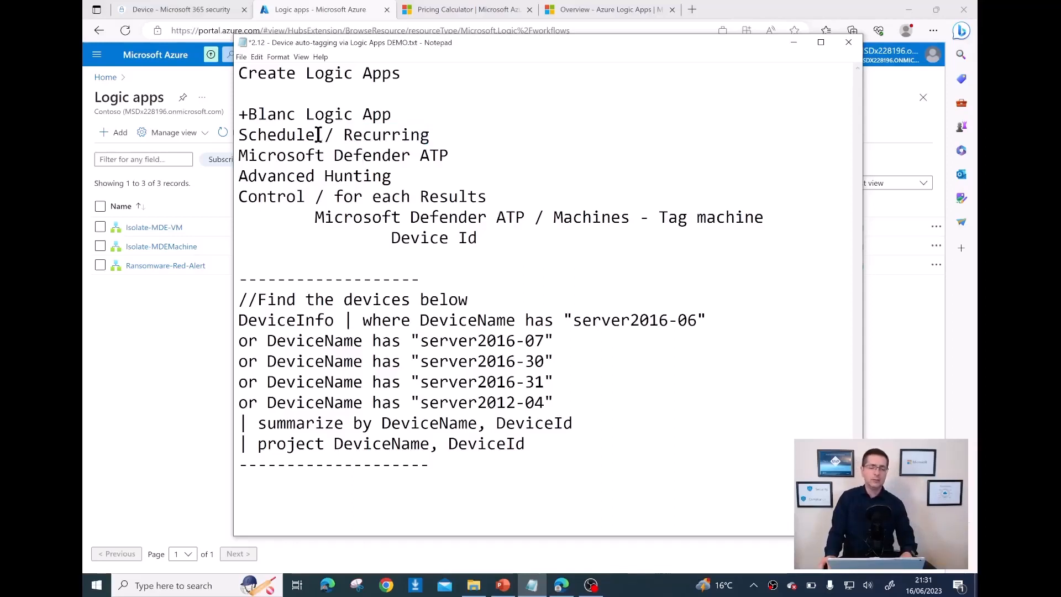
{"action": "left_click_drag", "start_coordinate": [240, 137], "coordinate": [421, 138]}
{"action": "left_click", "coordinate": [340, 157]}
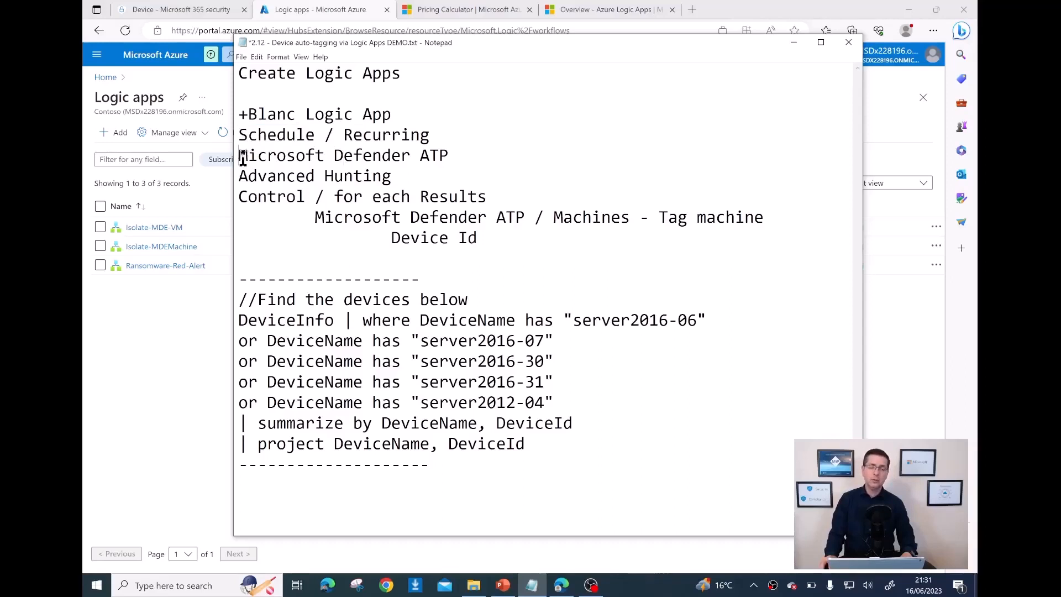
Review the noted Microsoft Defender ATP steps: Advanced Hunting, the for each control over results, and tagging machines by Device Id.
{"action": "left_click_drag", "start_coordinate": [243, 159], "coordinate": [451, 158]}
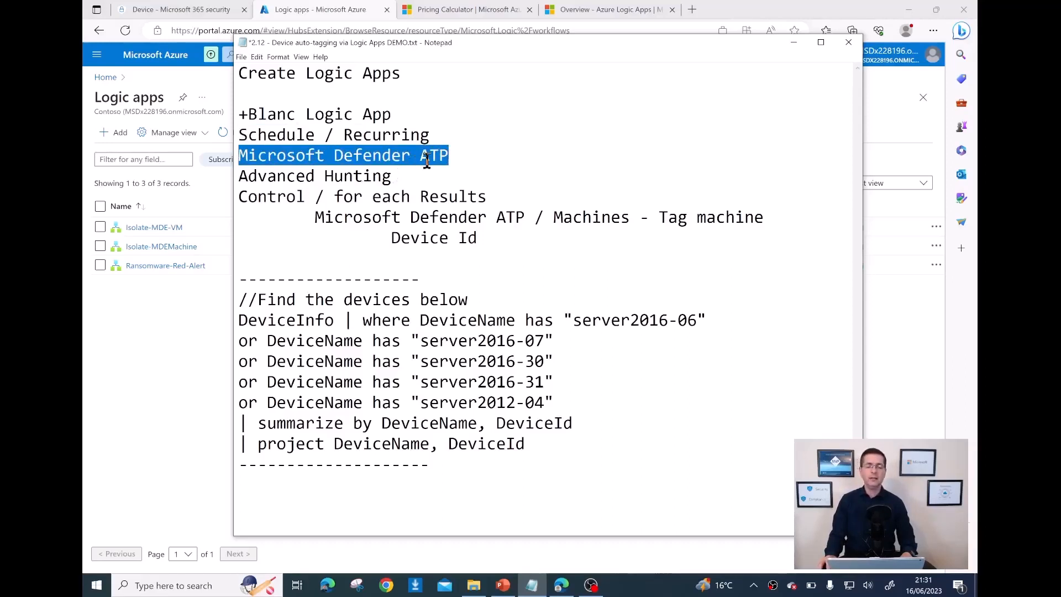
{"action": "left_click", "coordinate": [449, 158]}
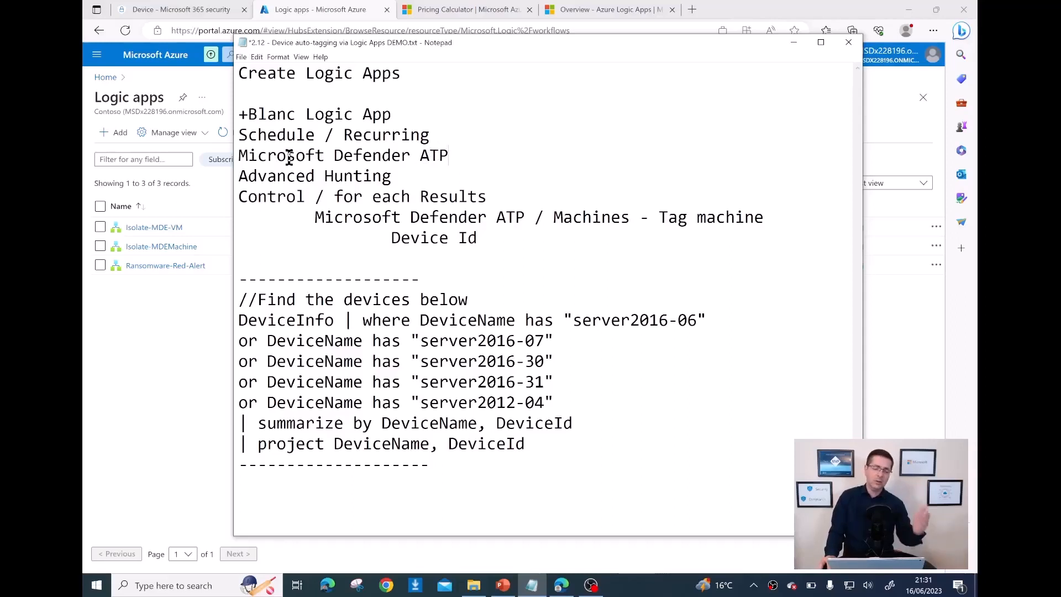
{"action": "left_click_drag", "start_coordinate": [334, 160], "coordinate": [446, 164]}
{"action": "left_click", "coordinate": [239, 176]}
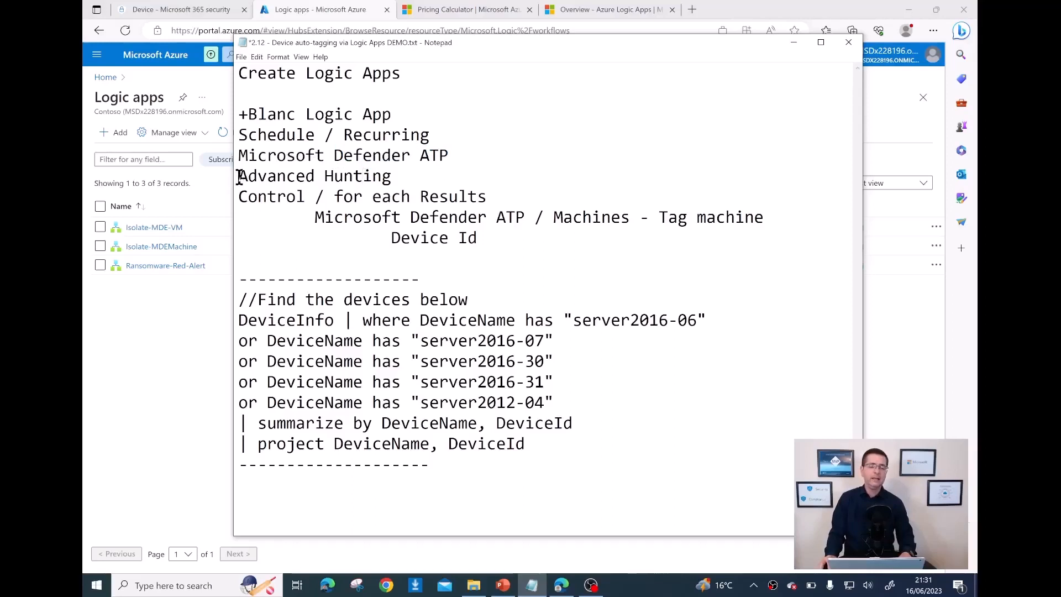
{"action": "mouse_move", "coordinate": [240, 176]}
{"action": "left_mouse_down"}
{"action": "mouse_move", "coordinate": [403, 181]}
{"action": "mouse_move", "coordinate": [236, 176]}
{"action": "left_mouse_up"}
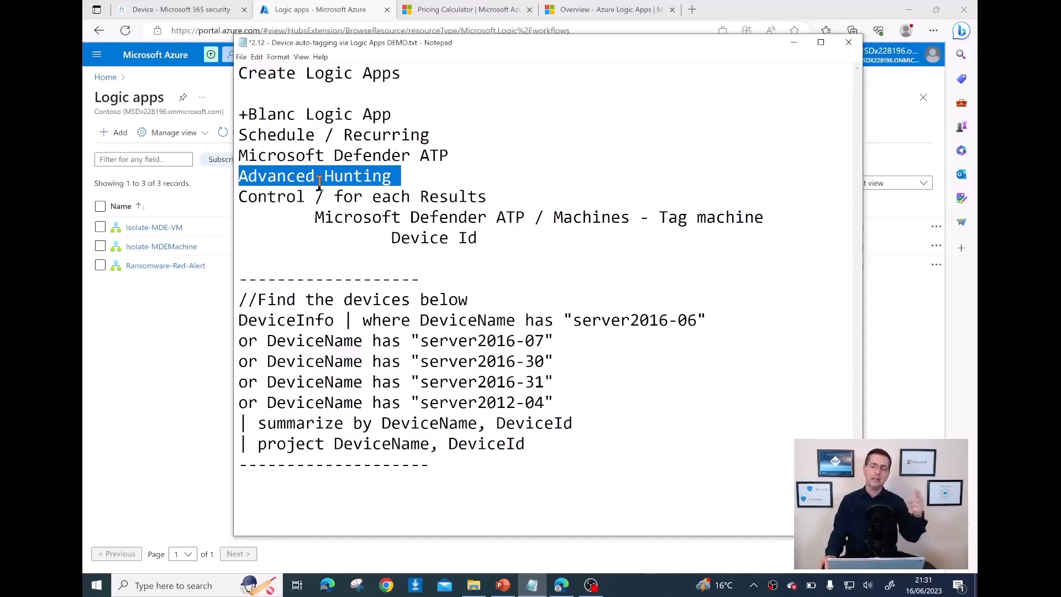
{"action": "left_click", "coordinate": [367, 199]}
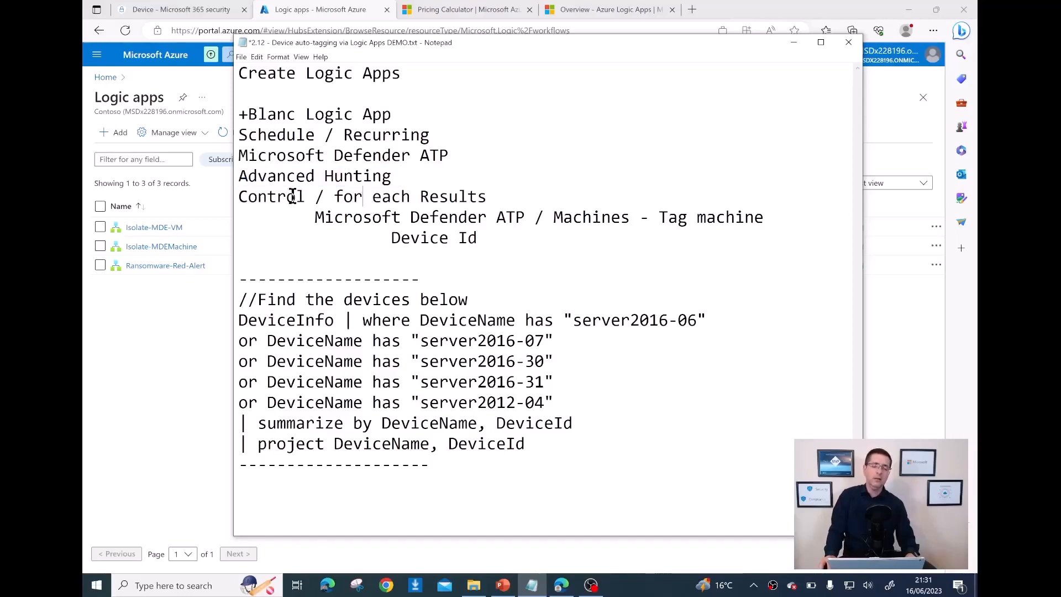
{"action": "double_click", "coordinate": [276, 198]}
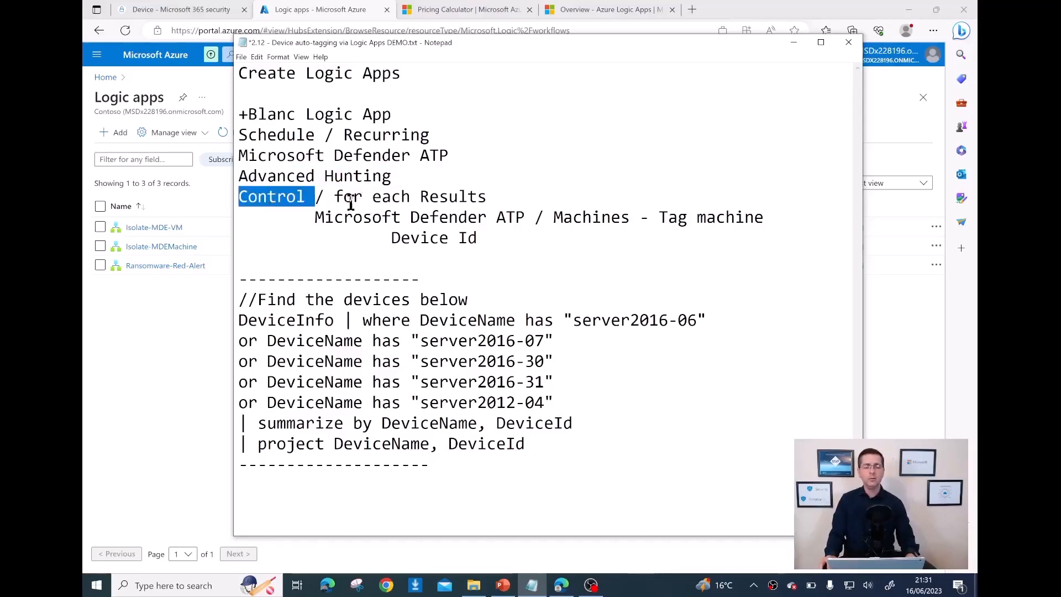
{"action": "left_click_drag", "start_coordinate": [371, 198], "coordinate": [488, 208]}
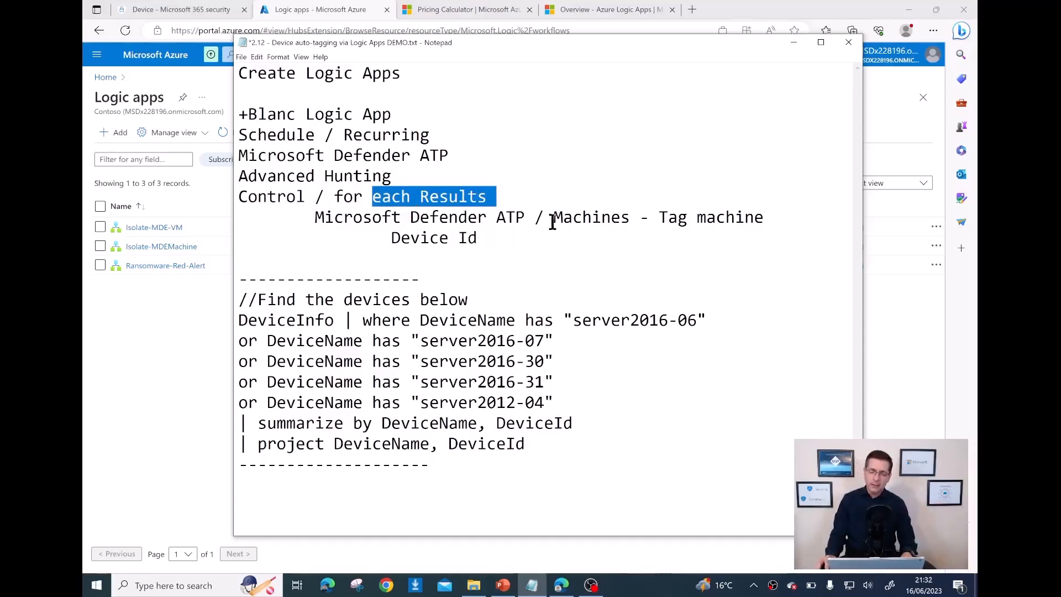
{"action": "left_click_drag", "start_coordinate": [552, 223], "coordinate": [764, 222]}
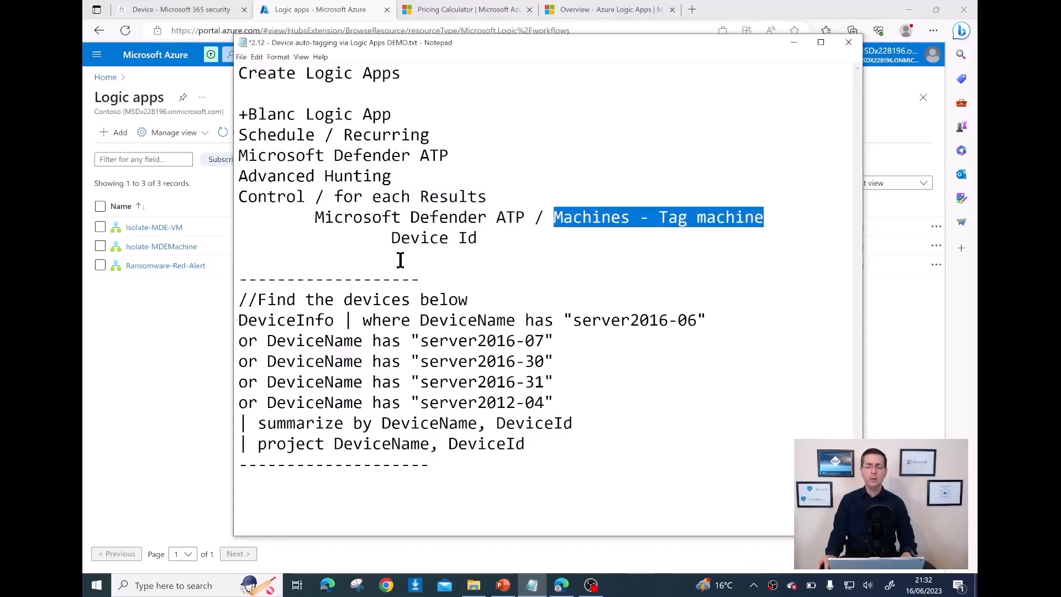
{"action": "left_click_drag", "start_coordinate": [391, 242], "coordinate": [476, 243]}
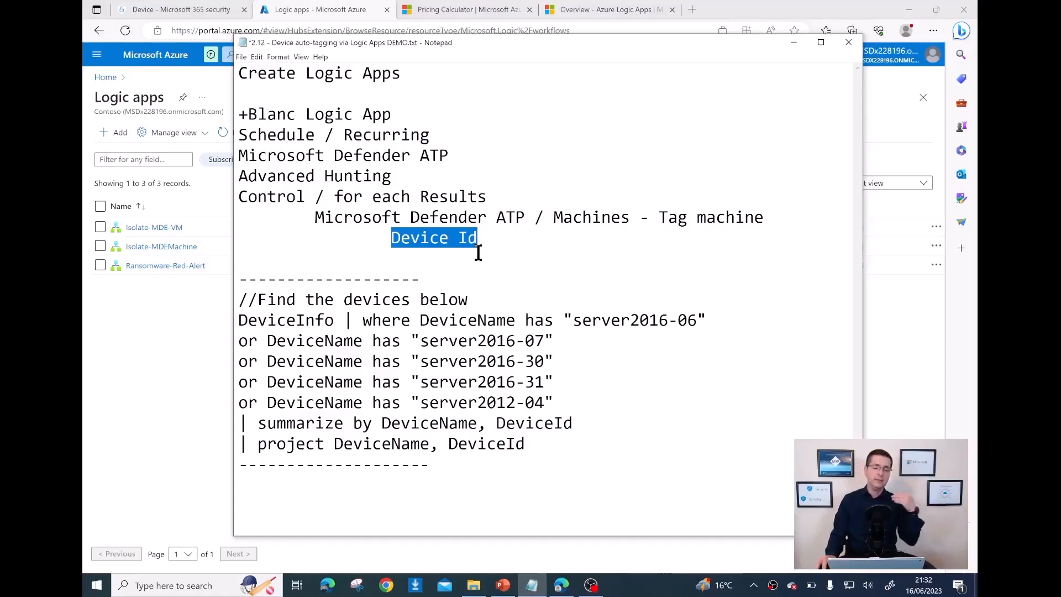
{"action": "left_click", "coordinate": [415, 231]}
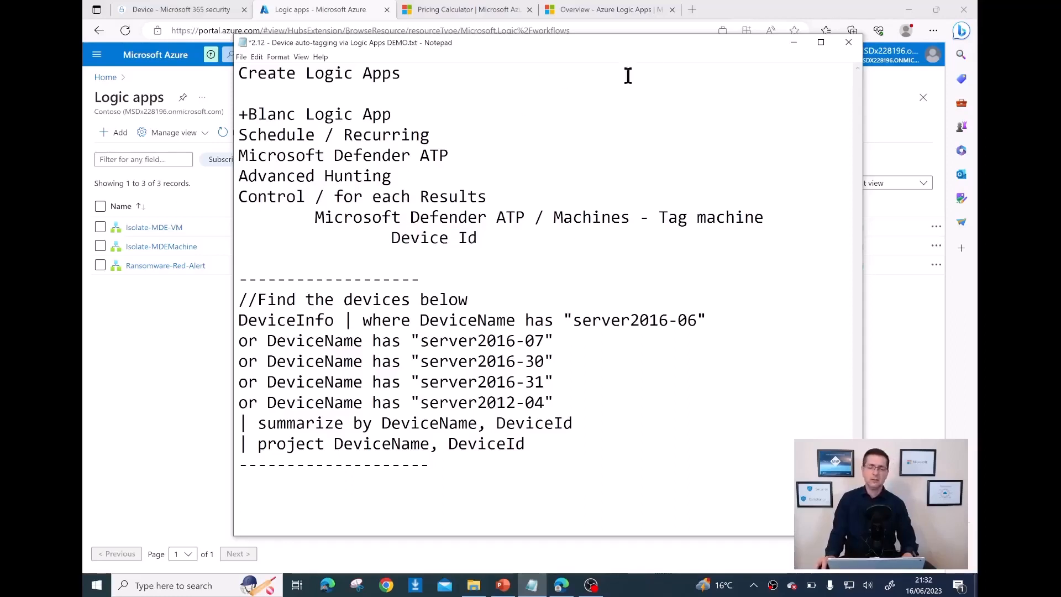
Put the notes away and start creating a new logic app from the Azure portal's Logic apps list.
{"action": "left_click", "coordinate": [794, 43]}
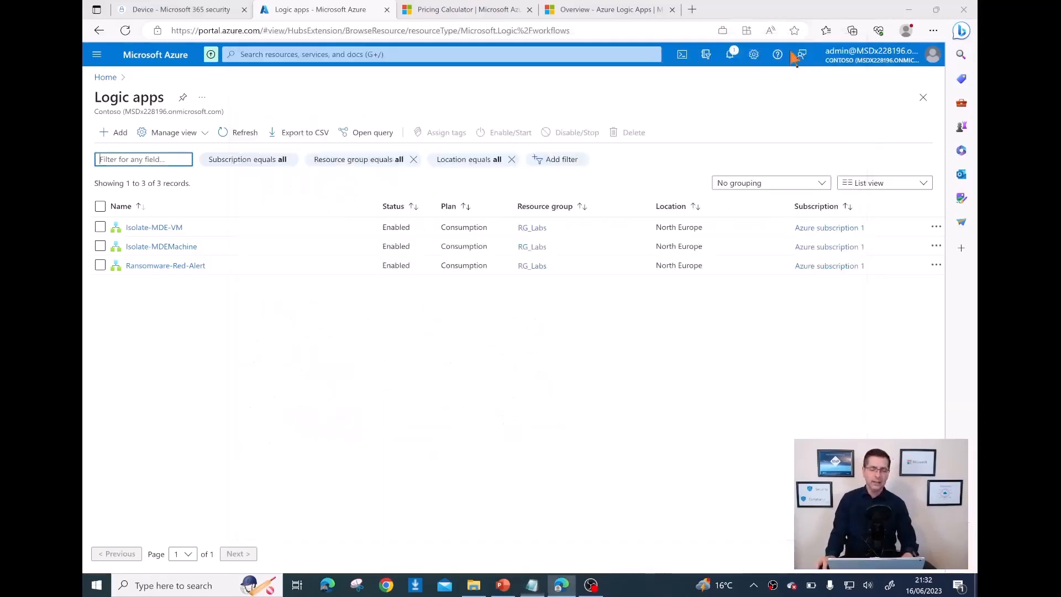
{"action": "left_click", "coordinate": [119, 137]}
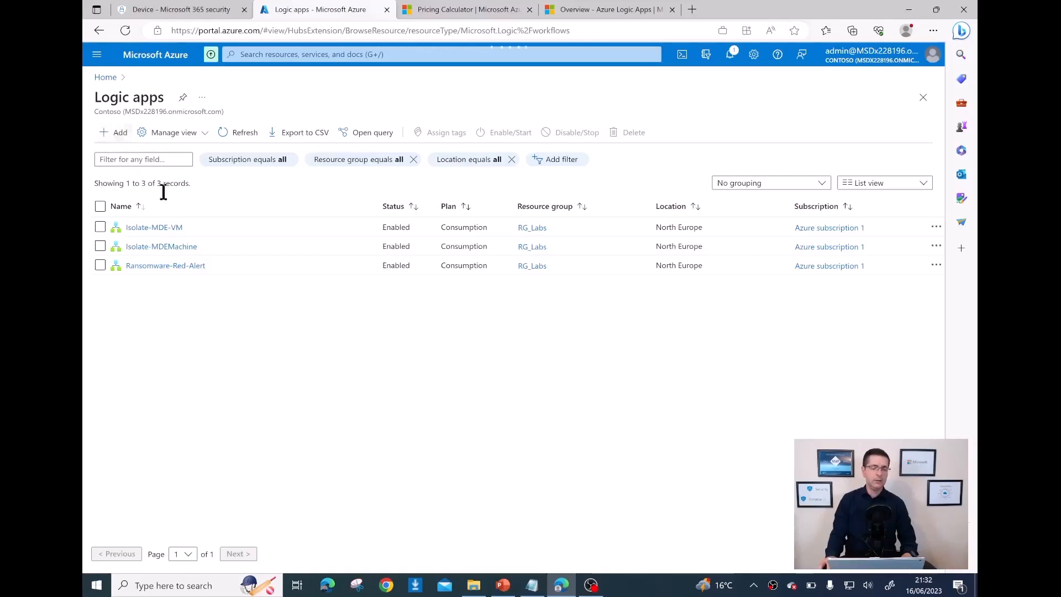
{"action": "left_click", "coordinate": [115, 134]}
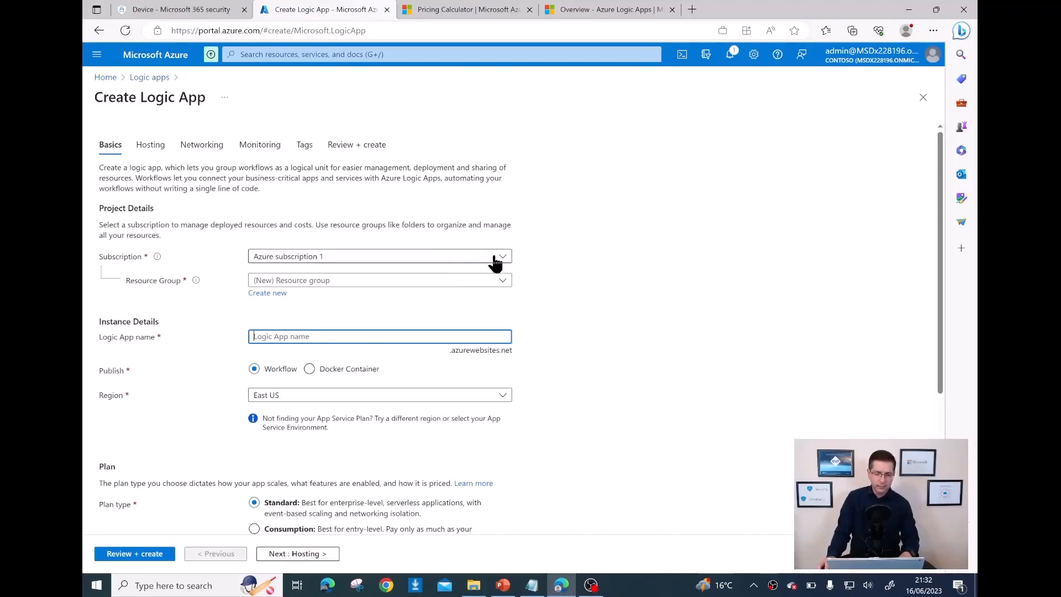
Assign the new logic app to the existing resource group RG_Labs.
{"action": "scroll", "coordinate": [391, 265], "scroll_direction": "down", "scroll_amount": 2}
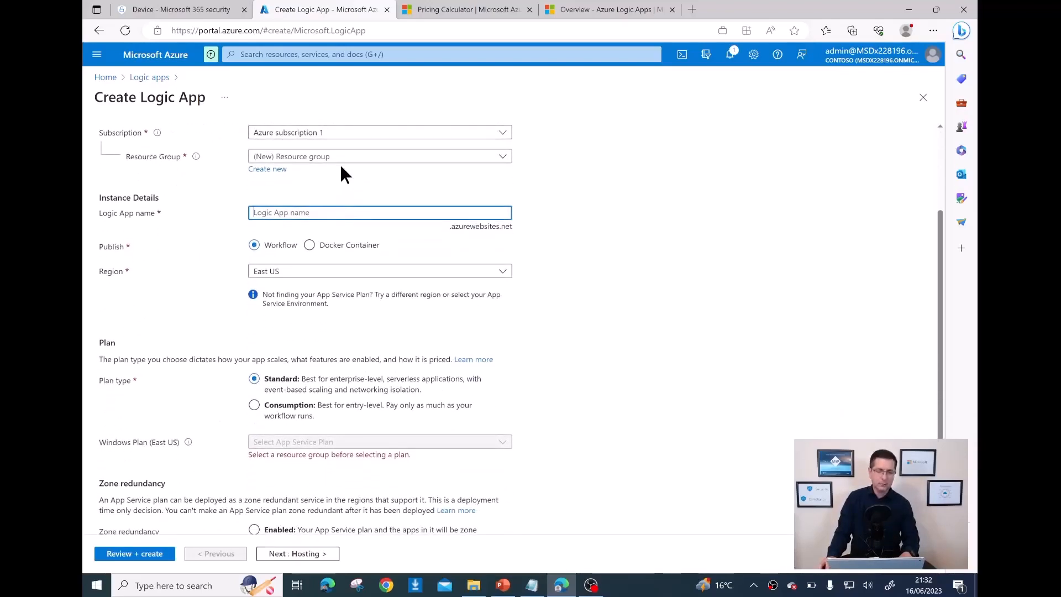
{"action": "left_click", "coordinate": [339, 159]}
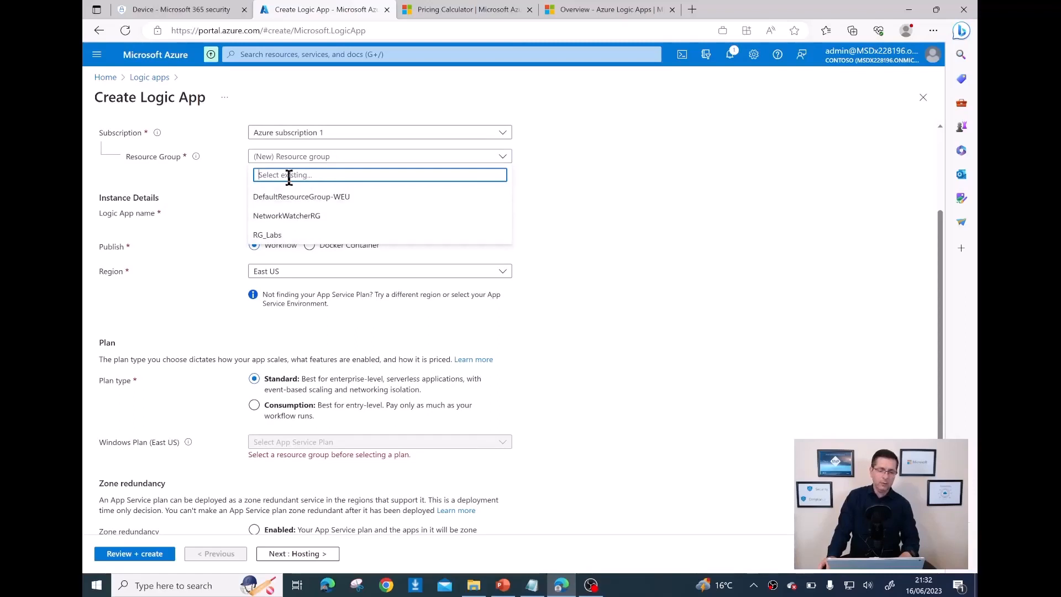
{"action": "left_click", "coordinate": [280, 236]}
Name the new logic app MDE-auto-tag.
{"action": "left_click", "coordinate": [319, 215]}
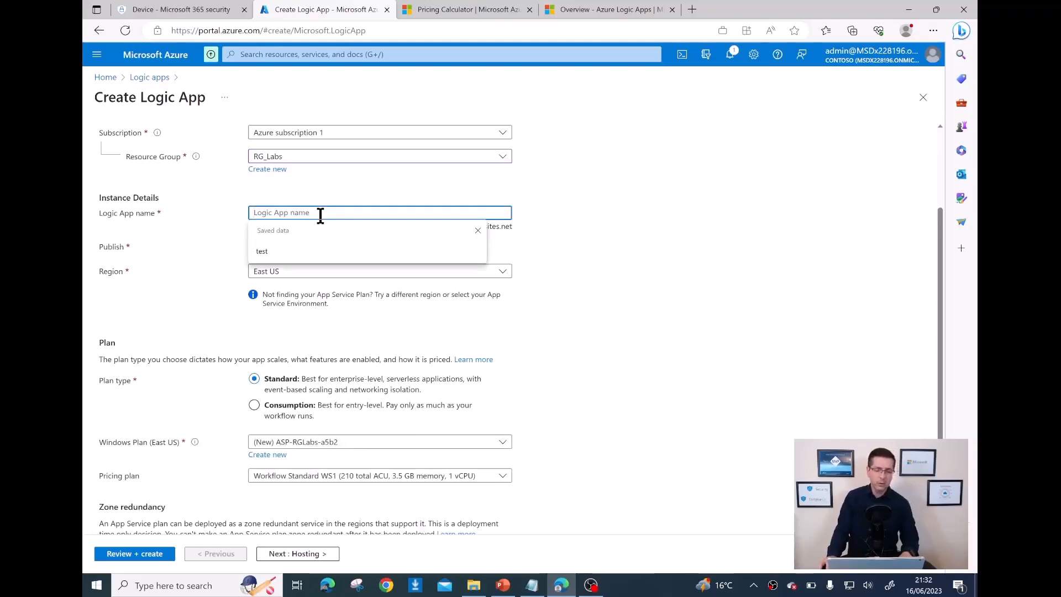
{"action": "type", "text": "M"}
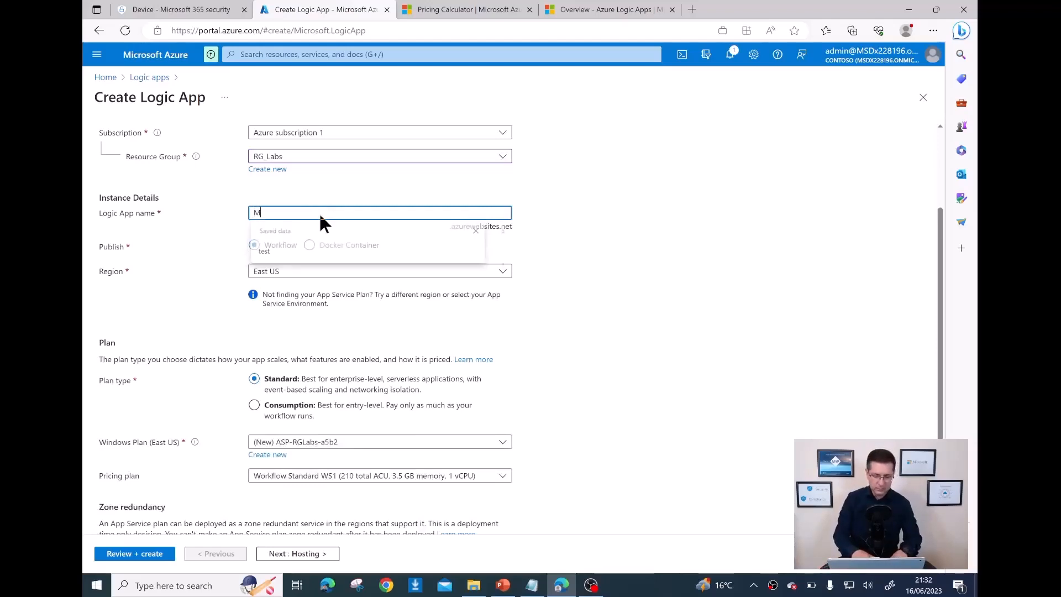
{"action": "type", "text": "DE-au"}
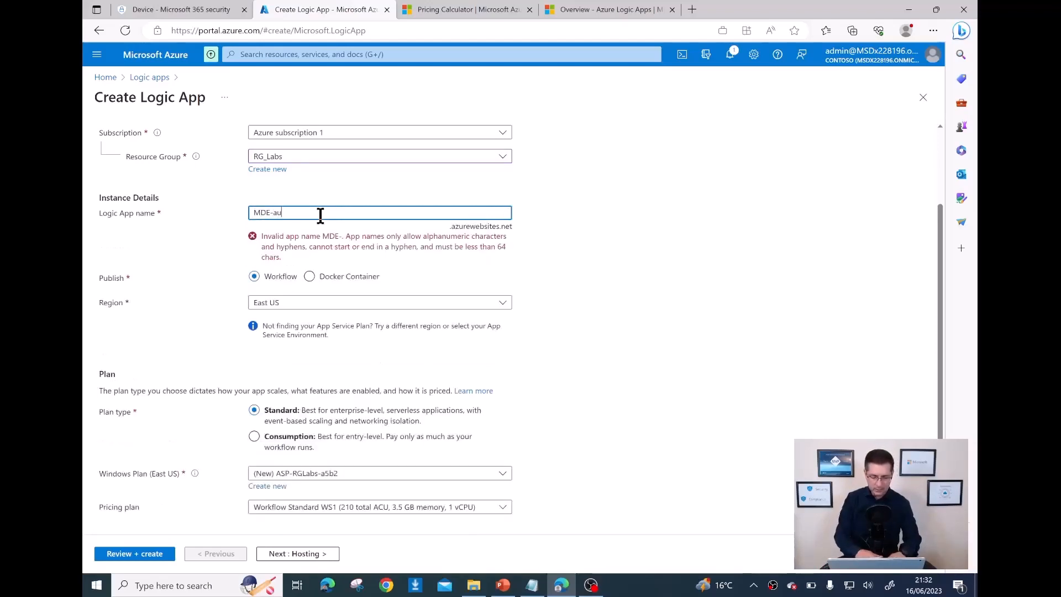
{"action": "type", "text": "to-t"}
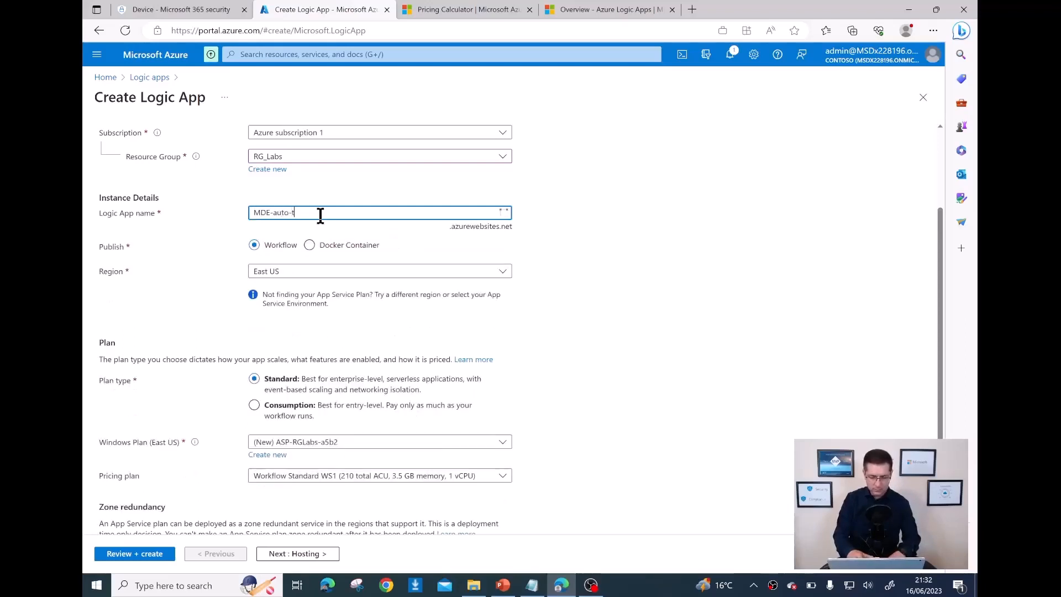
{"action": "type", "text": "ag"}
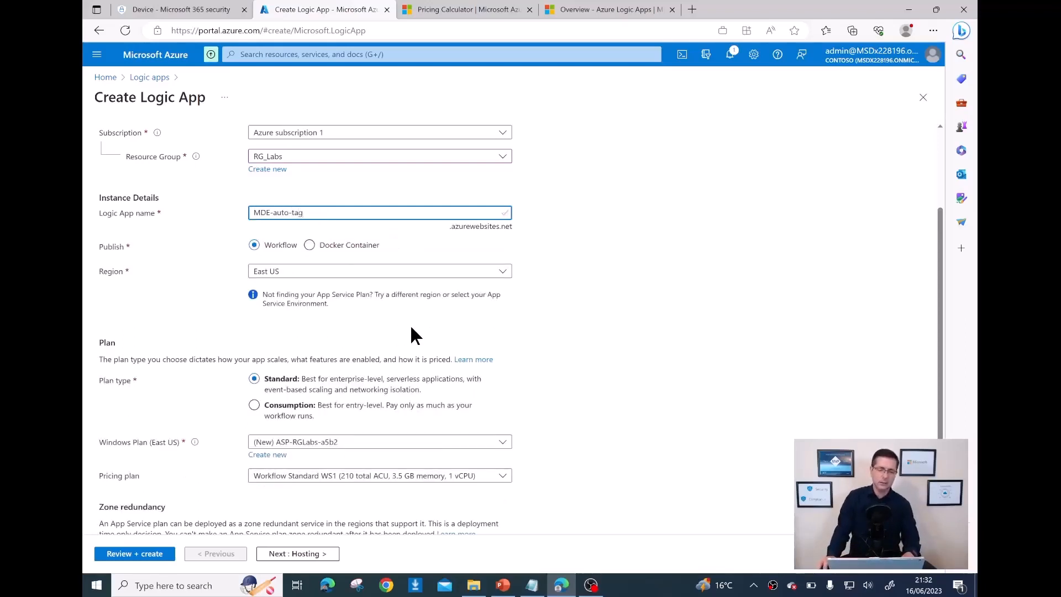
Set the logic app's region to North Europe and its plan type to Consumption.
{"action": "scroll", "coordinate": [462, 318], "scroll_direction": "down", "scroll_amount": 2}
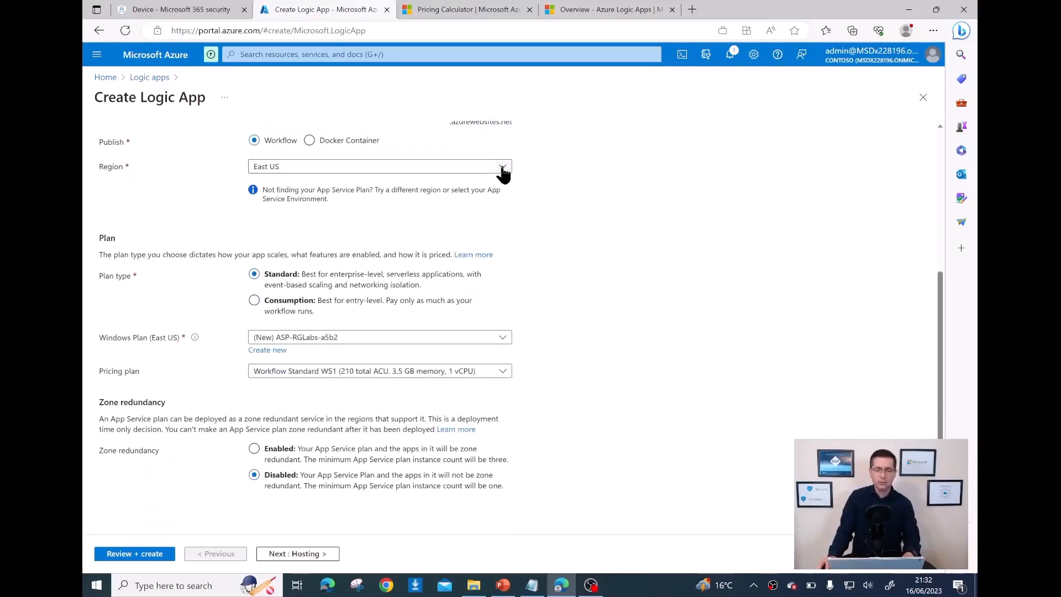
{"action": "left_click", "coordinate": [502, 172]}
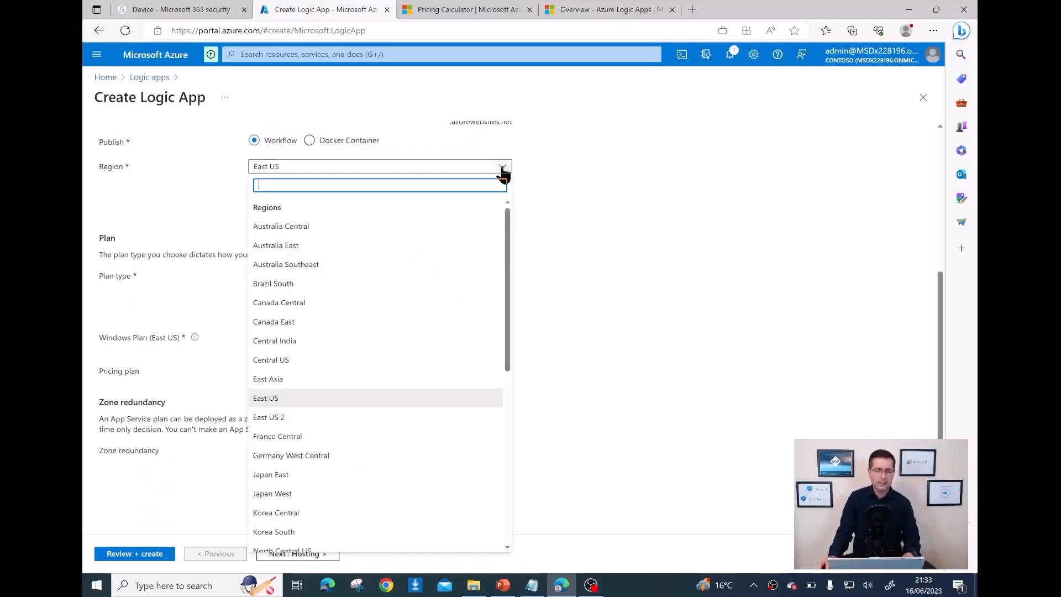
{"action": "scroll", "coordinate": [409, 464], "scroll_direction": "down", "scroll_amount": 1}
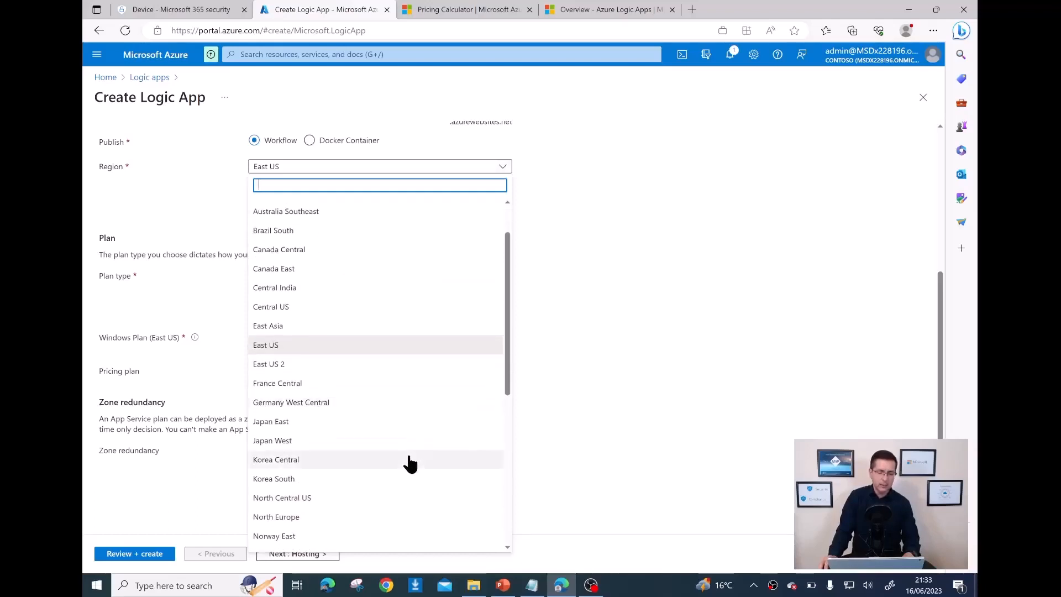
{"action": "left_click", "coordinate": [314, 520]}
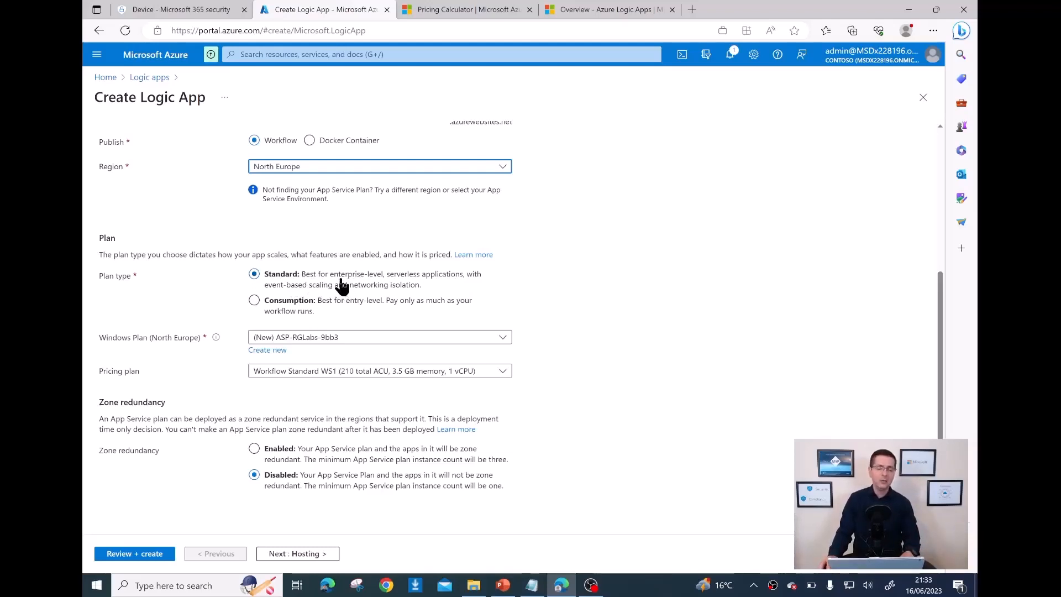
{"action": "left_click", "coordinate": [289, 303]}
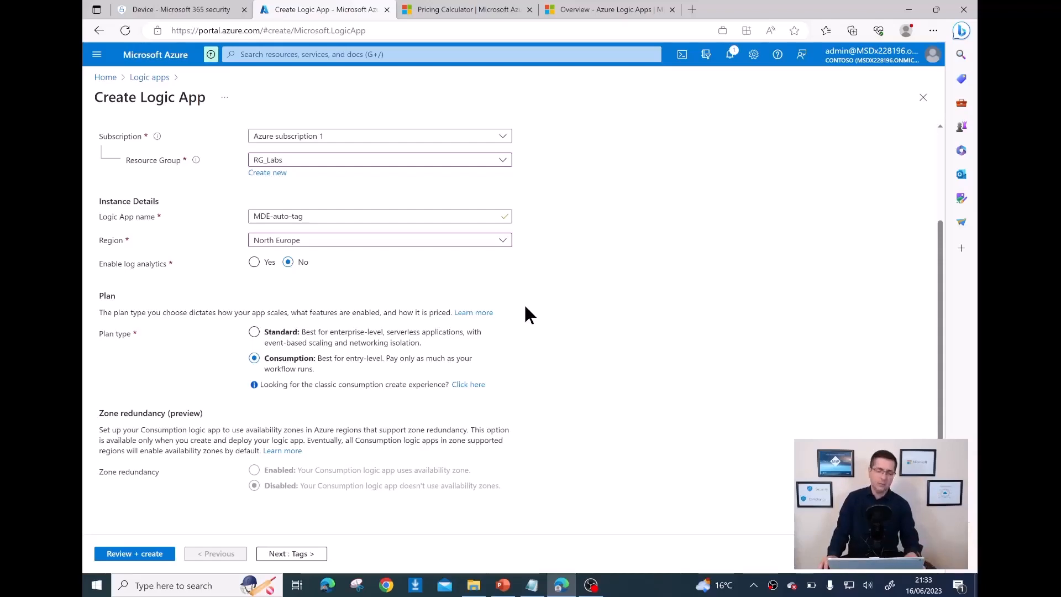
Create the logic app without any tags and open the deployed resource.
{"action": "left_click", "coordinate": [281, 558]}
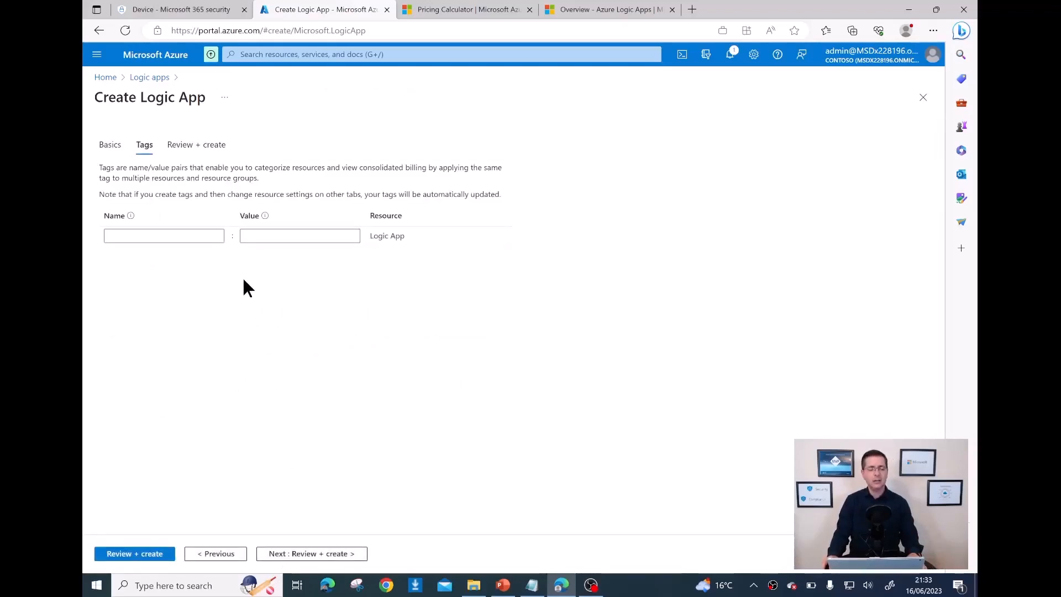
{"action": "left_click", "coordinate": [304, 555]}
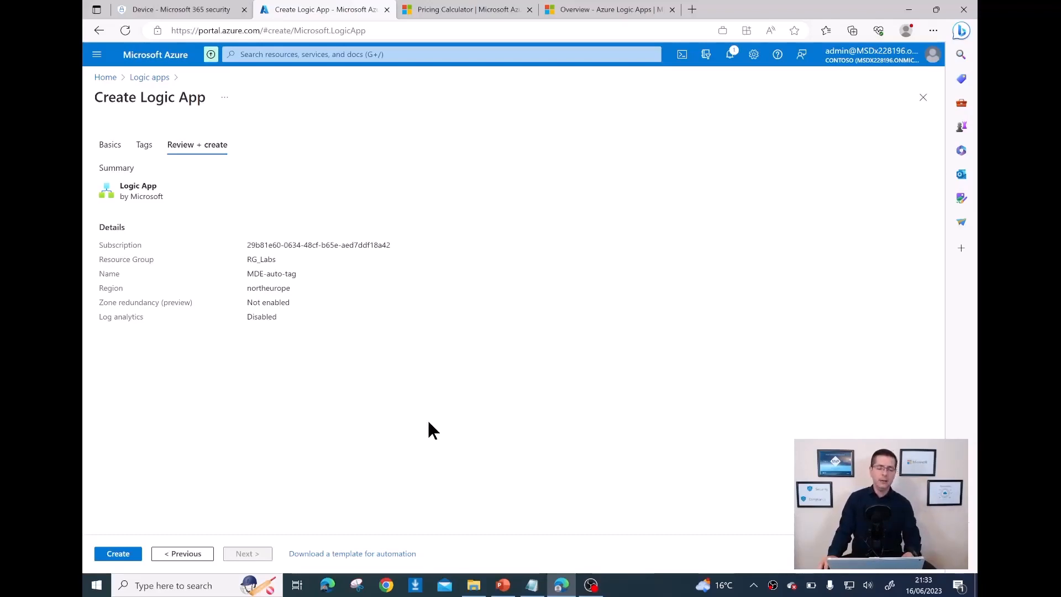
{"action": "left_click", "coordinate": [119, 553]}
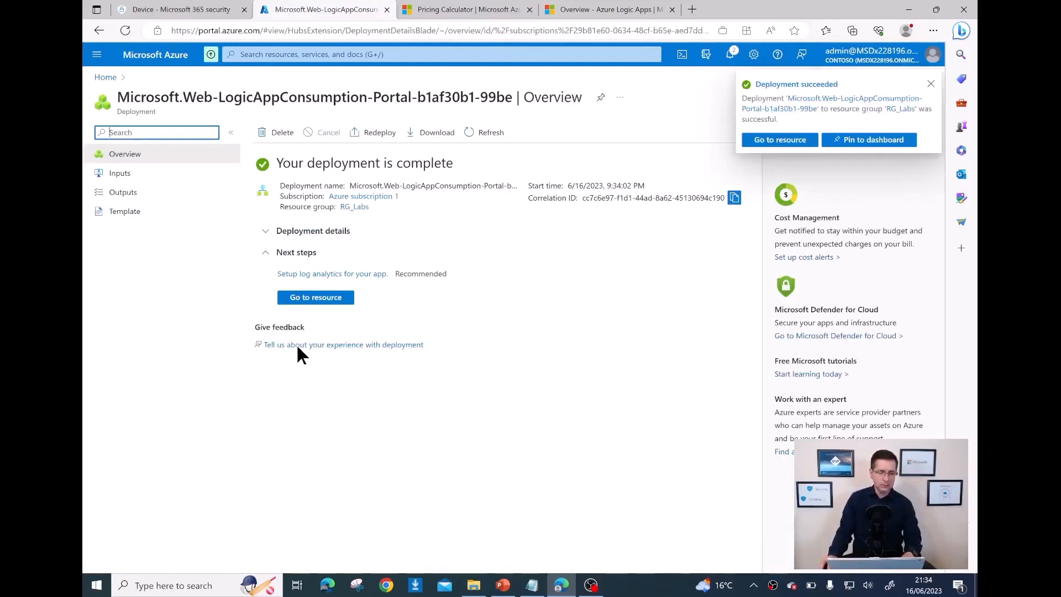
{"action": "left_click", "coordinate": [325, 299]}
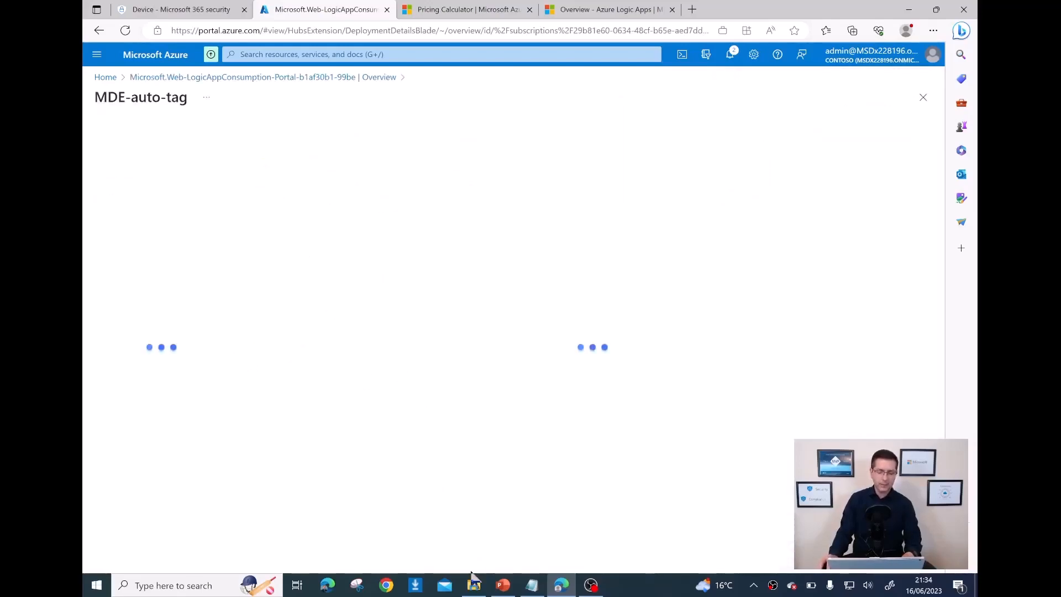
Check the notes for the blank logic app and Schedule / Recurring trigger steps, then put them away.
{"action": "left_click", "coordinate": [532, 584]}
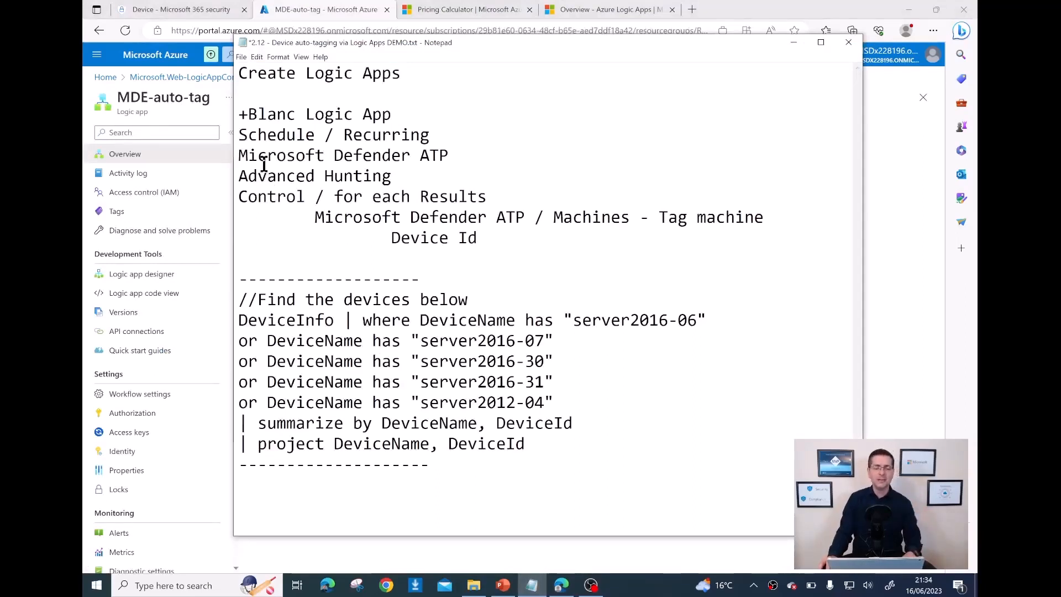
{"action": "left_click_drag", "start_coordinate": [247, 114], "coordinate": [372, 114]}
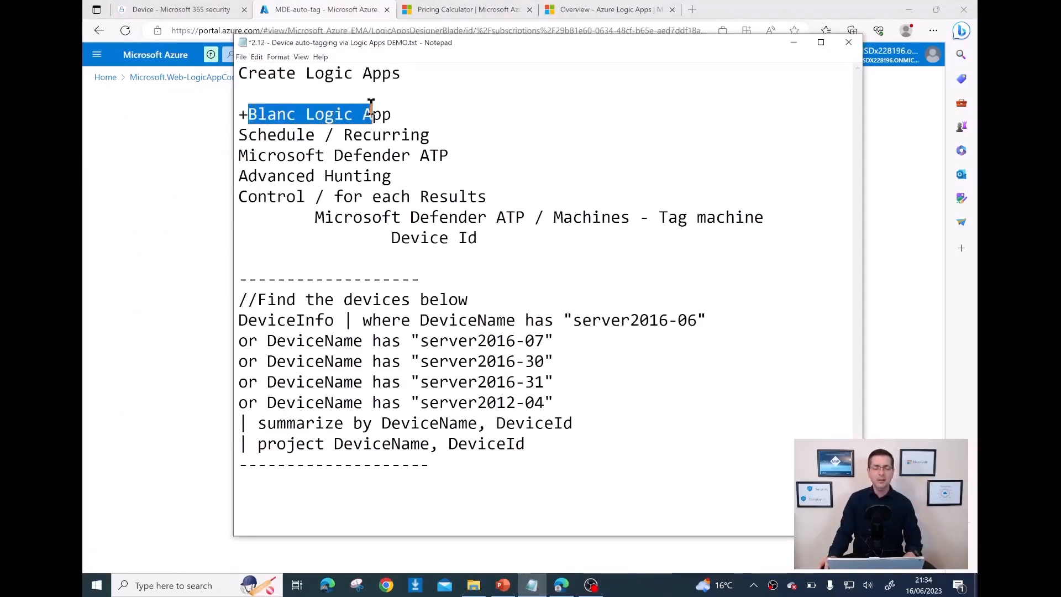
{"action": "left_click_drag", "start_coordinate": [287, 135], "coordinate": [363, 115]}
{"action": "left_click", "coordinate": [284, 114]}
{"action": "left_click_drag", "start_coordinate": [248, 135], "coordinate": [430, 133]}
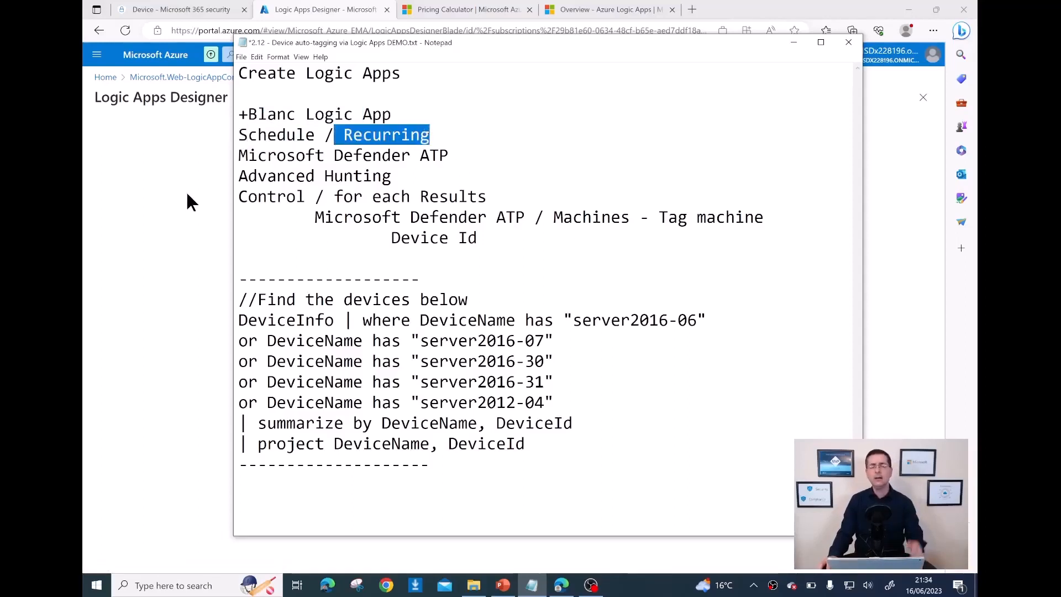
{"action": "left_click", "coordinate": [793, 43]}
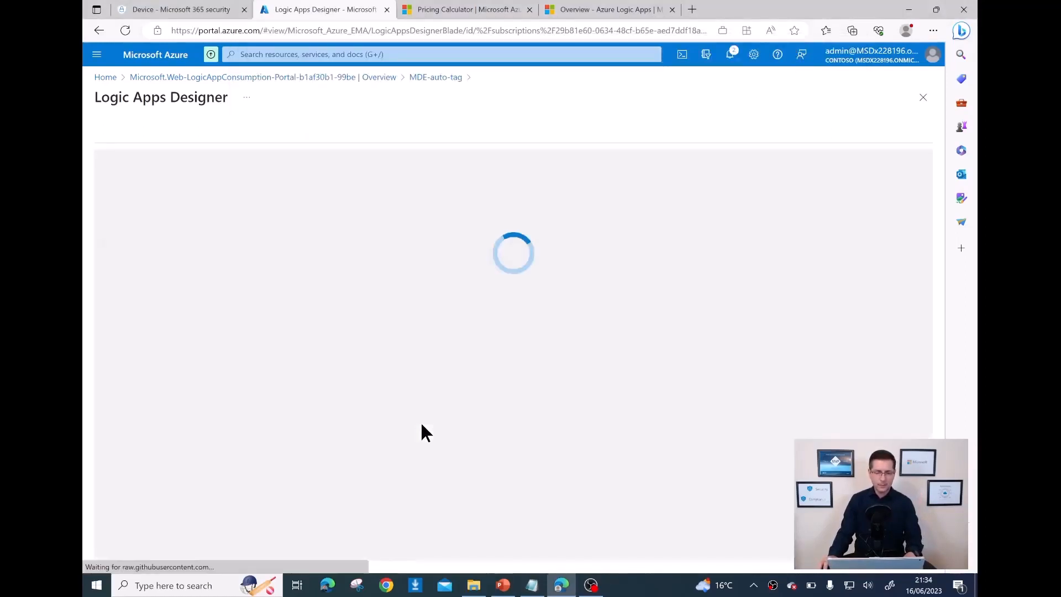
Start the workflow from the Blank Logic App template.
{"action": "scroll", "coordinate": [421, 426], "scroll_direction": "down", "scroll_amount": 3}
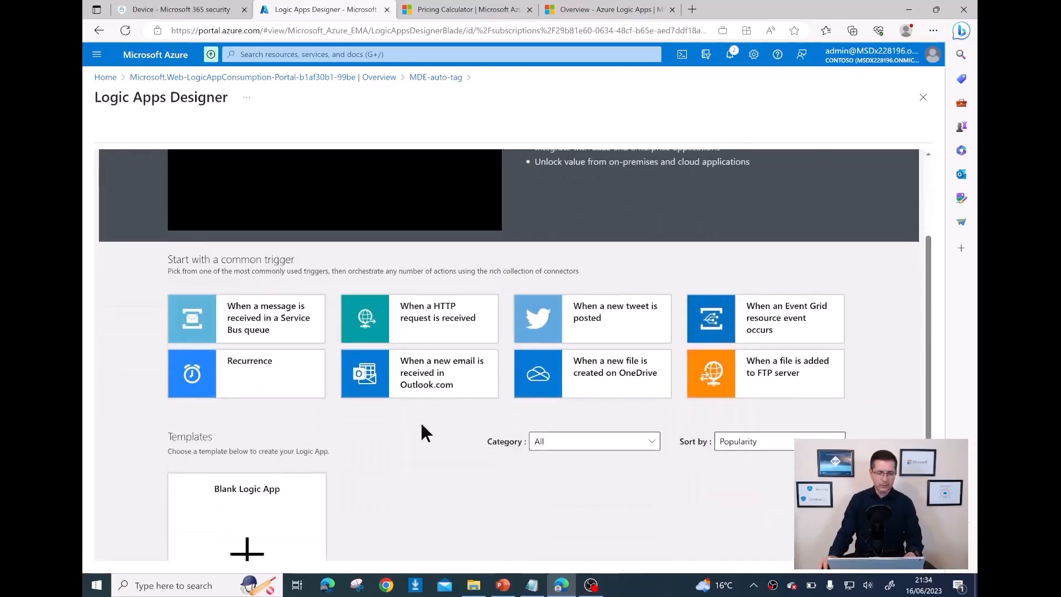
{"action": "scroll", "coordinate": [421, 431], "scroll_direction": "down", "scroll_amount": 4}
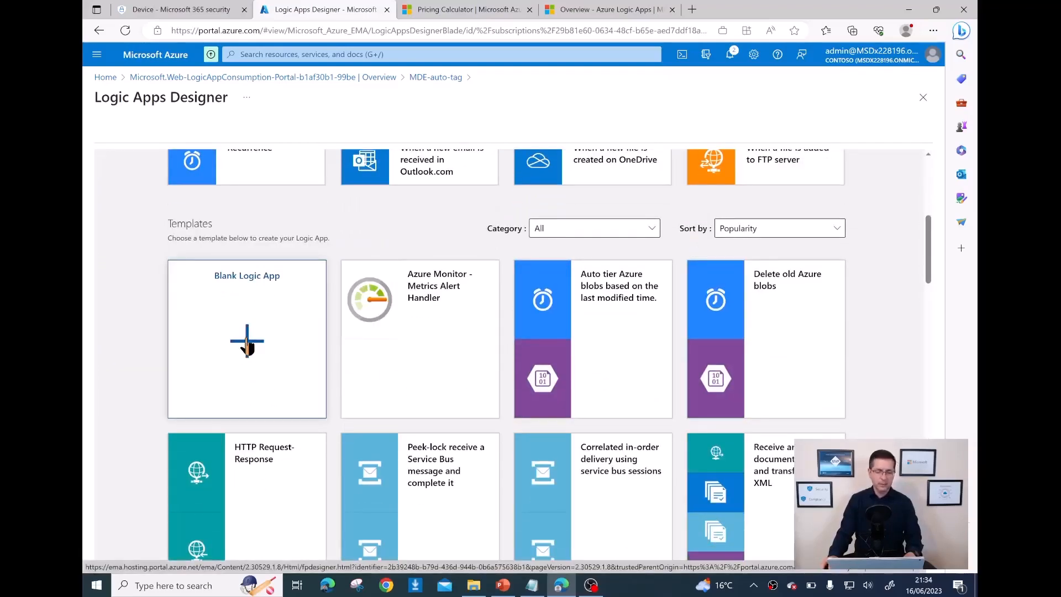
{"action": "left_click", "coordinate": [247, 343]}
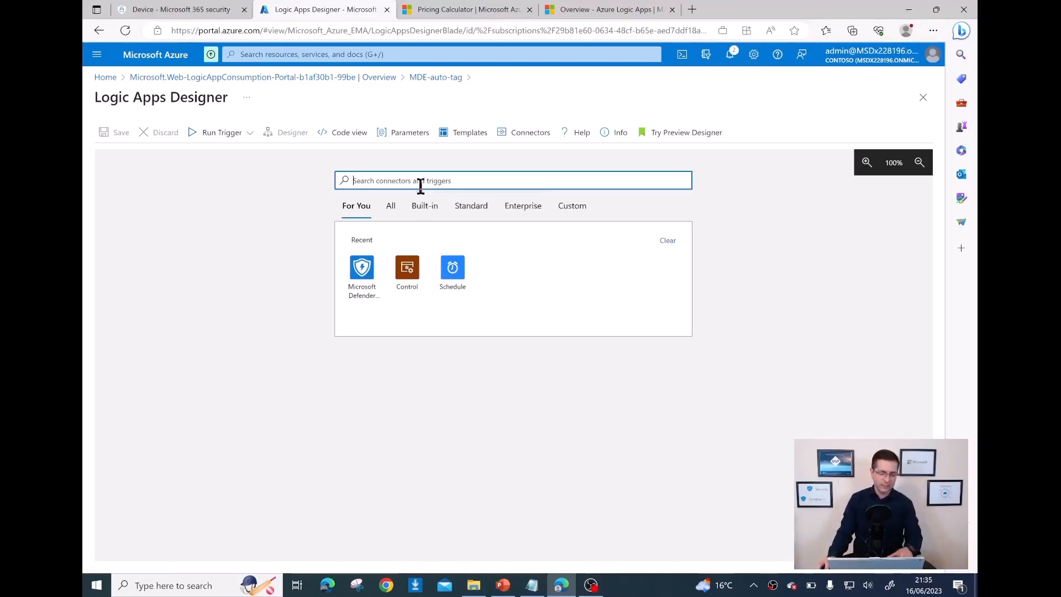
Find the Schedule connector and add its Recurrence trigger to the workflow.
{"action": "type", "text": "schedu"}
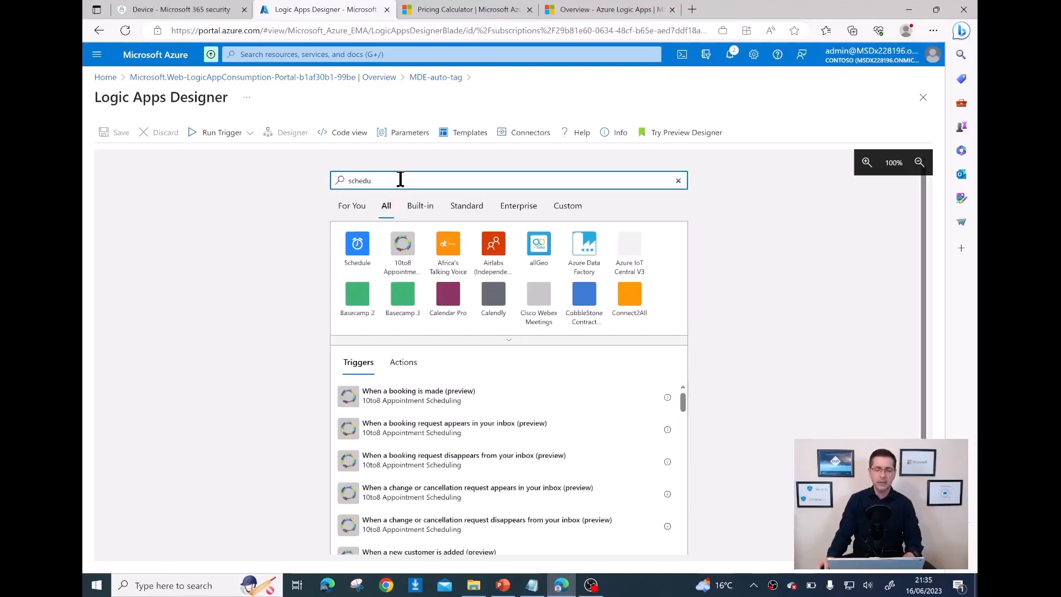
{"action": "left_click", "coordinate": [357, 250]}
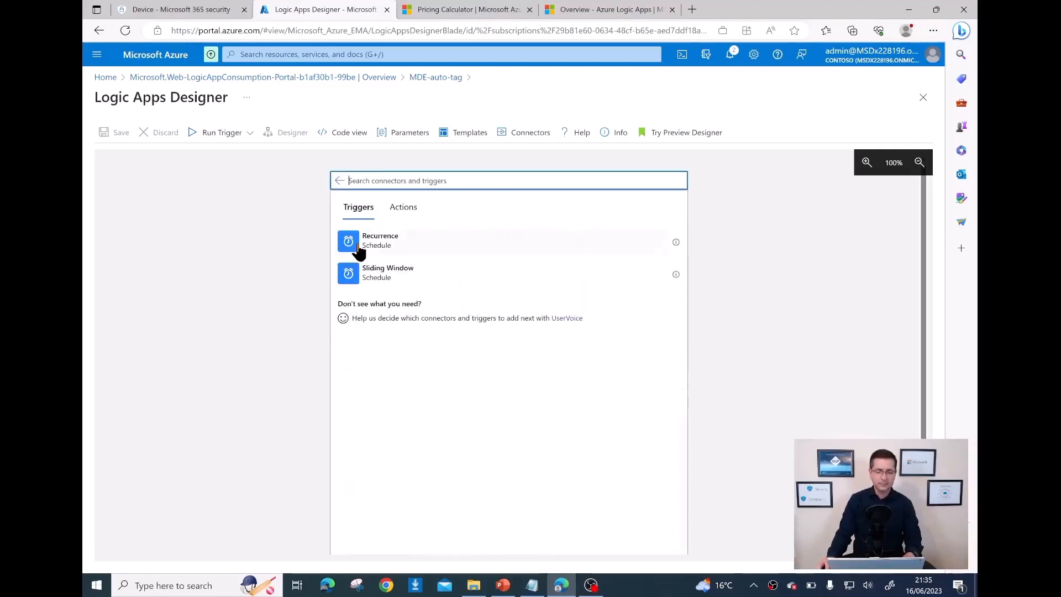
{"action": "left_click", "coordinate": [399, 248]}
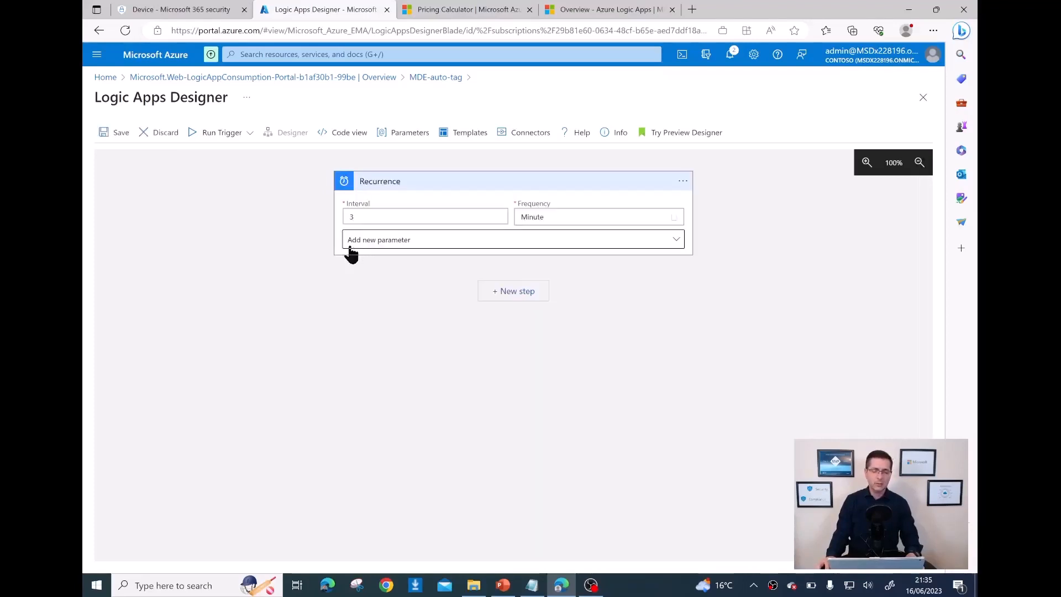
Set the Recurrence trigger to run every 30 minutes.
{"action": "left_click", "coordinate": [672, 221]}
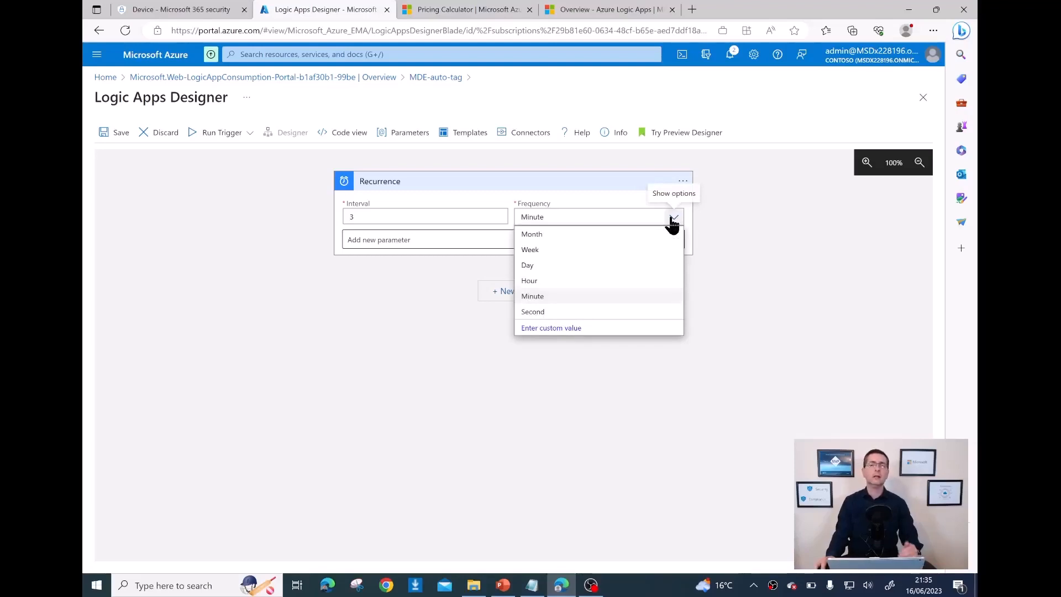
{"action": "left_click", "coordinate": [555, 297]}
{"action": "left_click", "coordinate": [379, 218]}
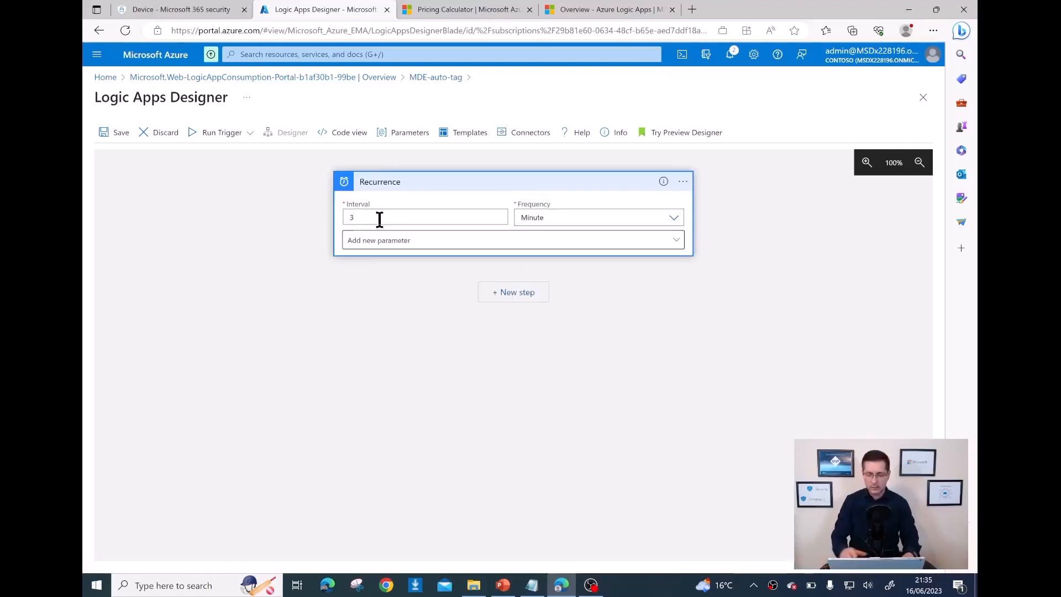
{"action": "type", "text": "0"}
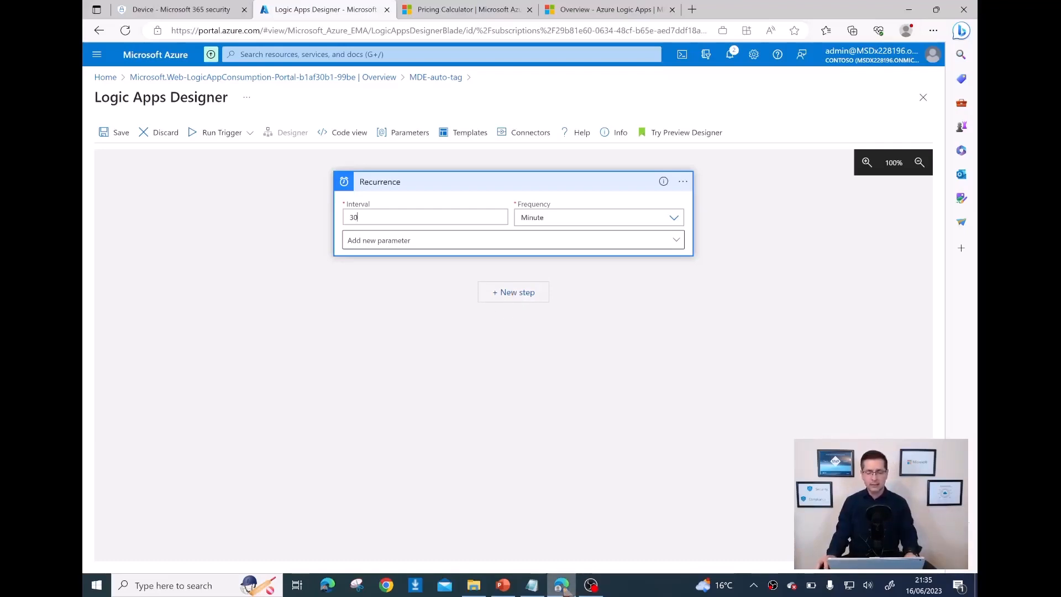
Check the notes for the Microsoft Defender ATP and Advanced Hunting steps, then return to the designer.
{"action": "left_click", "coordinate": [532, 587]}
{"action": "left_click", "coordinate": [292, 159]}
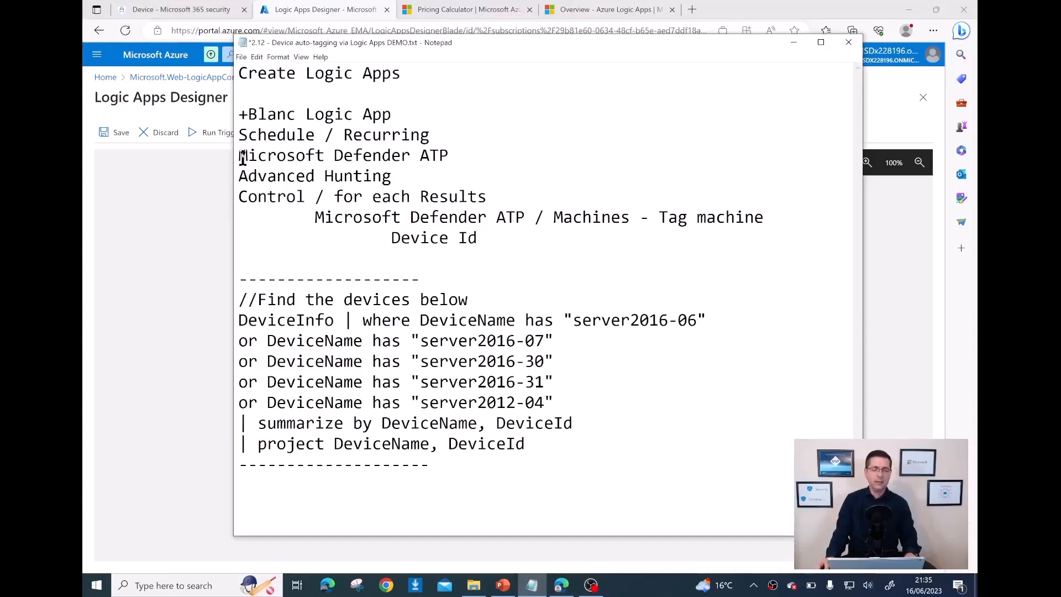
{"action": "left_click_drag", "start_coordinate": [241, 159], "coordinate": [444, 161]}
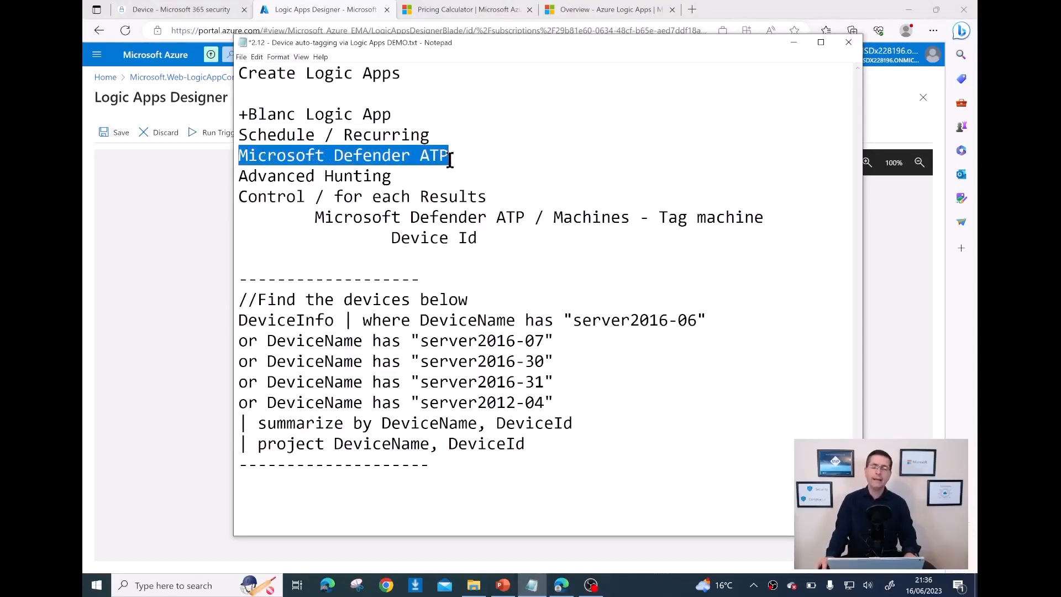
{"action": "left_click_drag", "start_coordinate": [403, 176], "coordinate": [239, 178]}
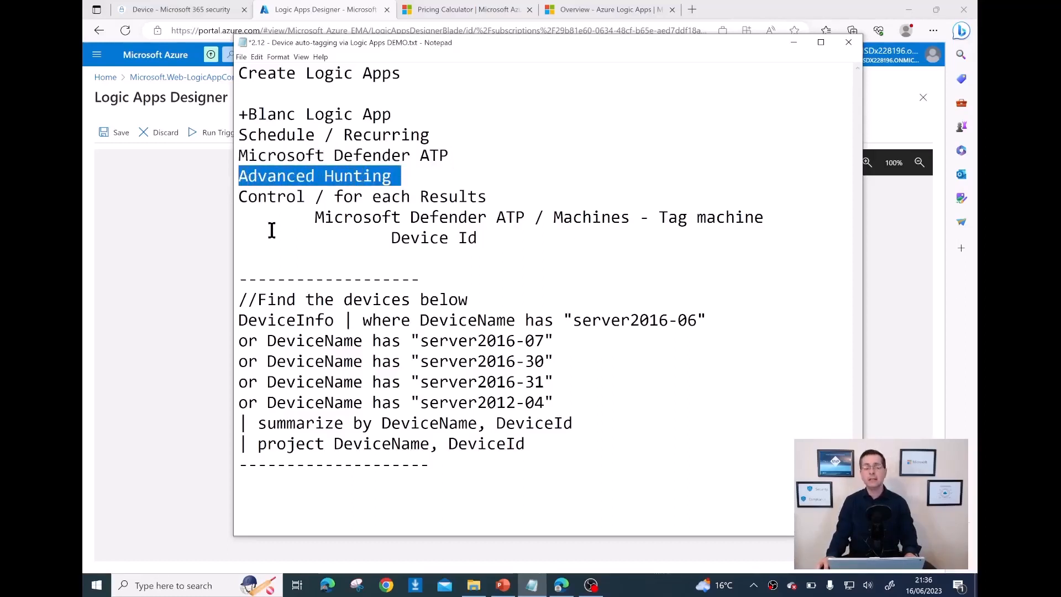
{"action": "left_click", "coordinate": [165, 355]}
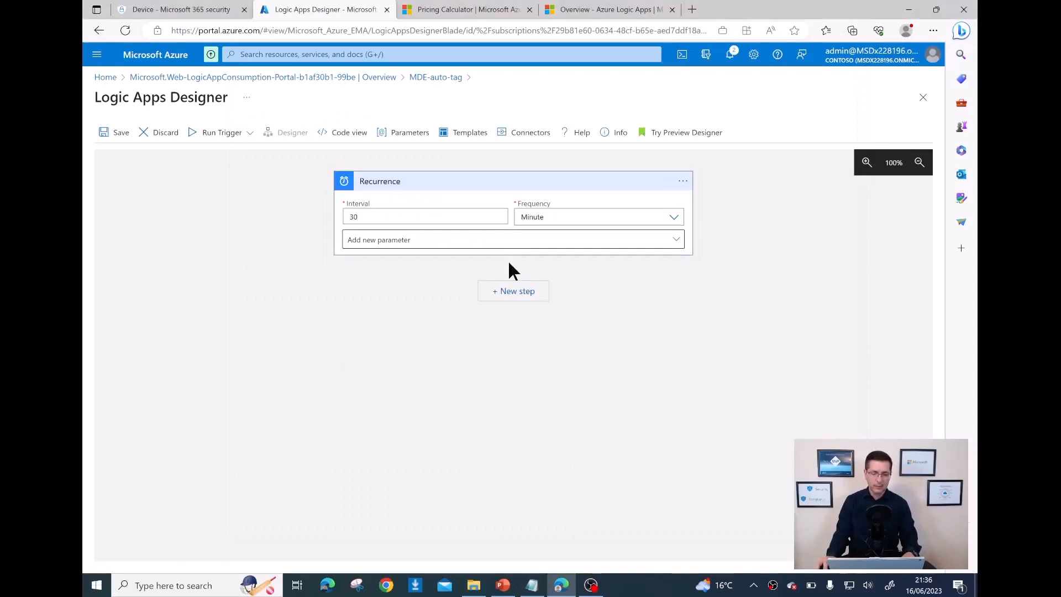
Add the Microsoft Defender ATP Advanced Hunting action after the Recurrence trigger and open its query for editing.
{"action": "left_click", "coordinate": [517, 293]}
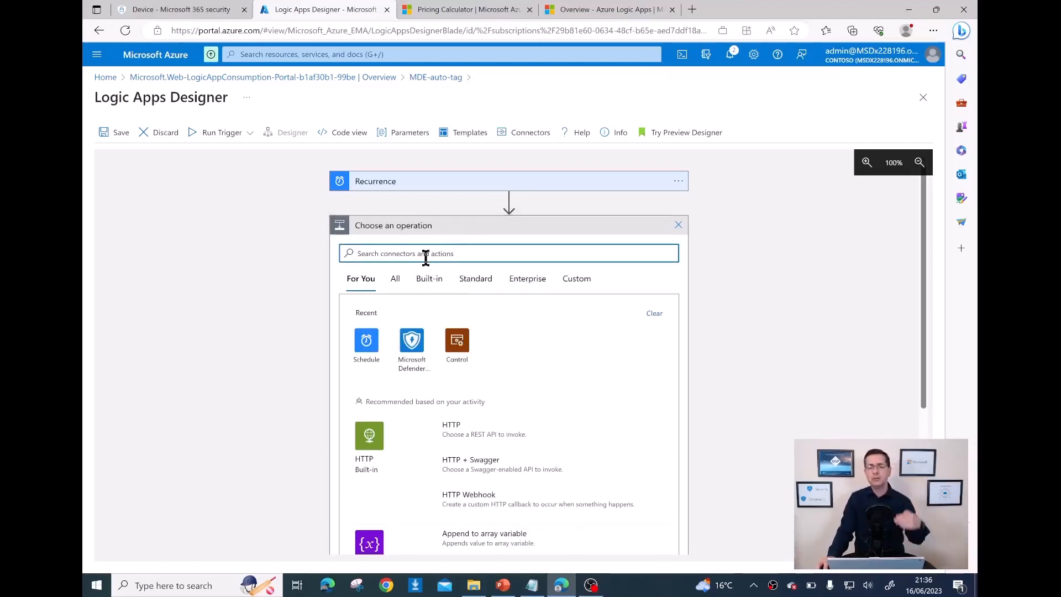
{"action": "left_click", "coordinate": [414, 343]}
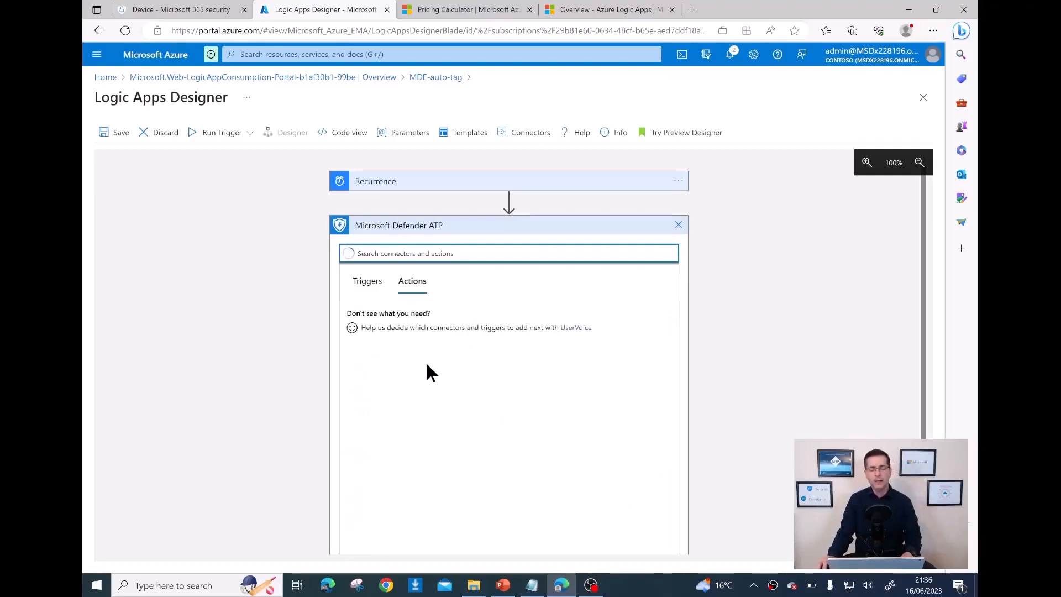
{"action": "mouse_move", "coordinate": [675, 347]}
{"action": "left_mouse_down"}
{"action": "mouse_move", "coordinate": [673, 420]}
{"action": "mouse_move", "coordinate": [678, 326]}
{"action": "left_mouse_up"}
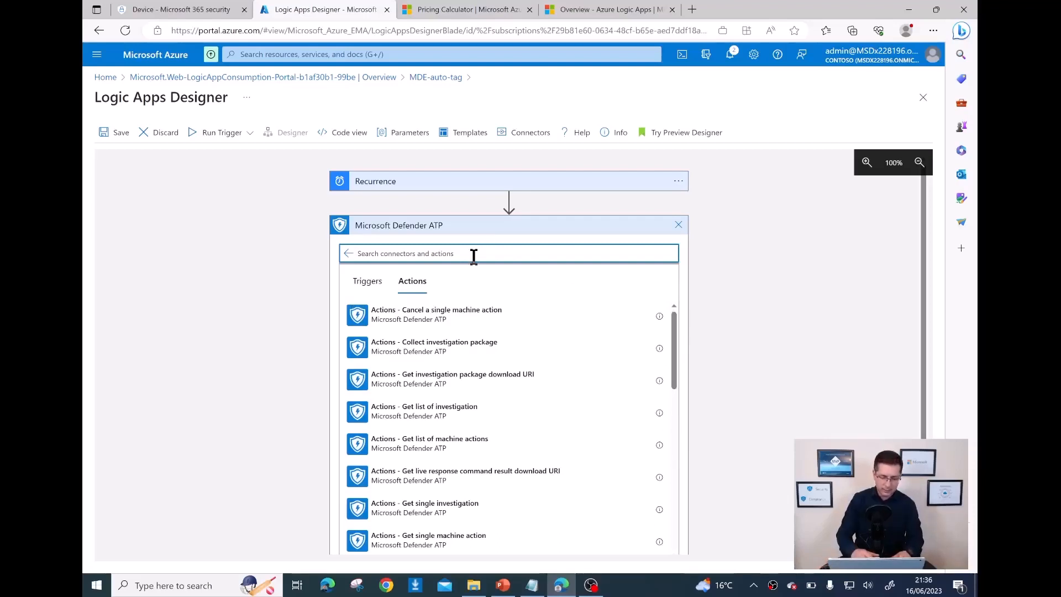
{"action": "type", "text": "advan"}
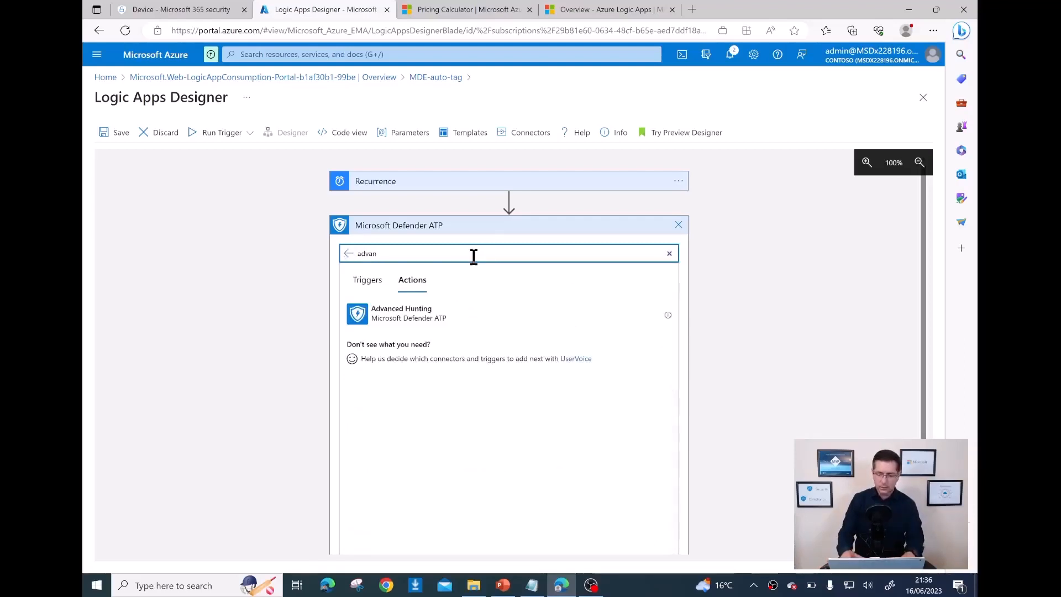
{"action": "key", "text": "BackSpace"}
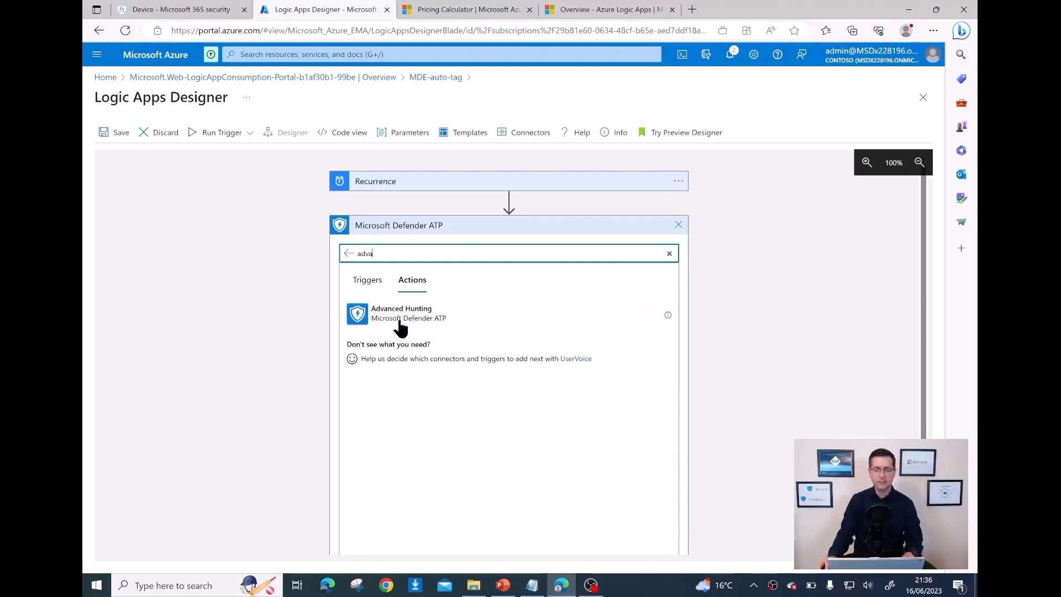
{"action": "left_click", "coordinate": [399, 320]}
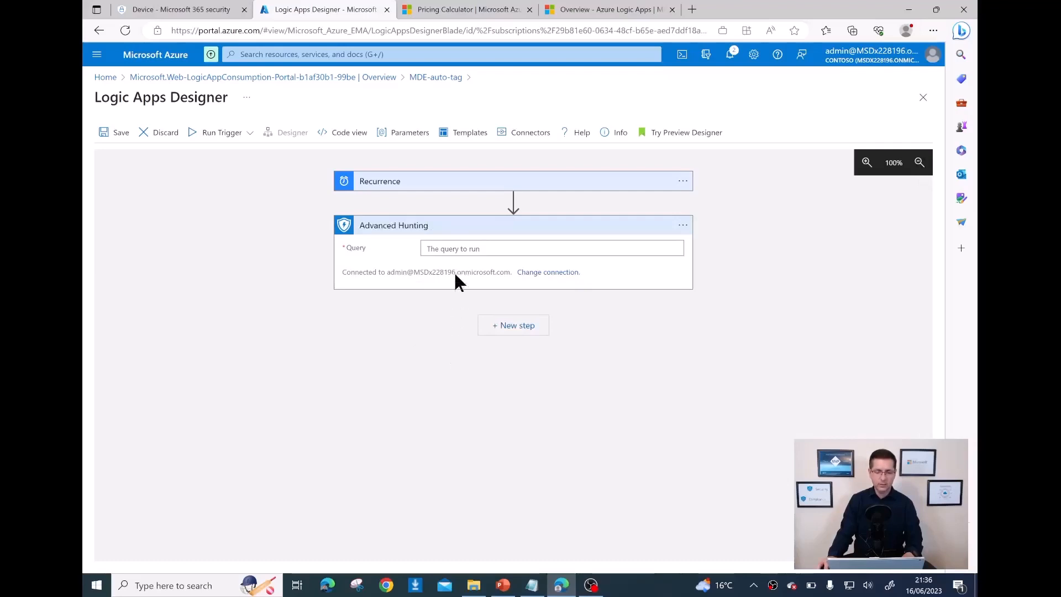
{"action": "left_click", "coordinate": [457, 247]}
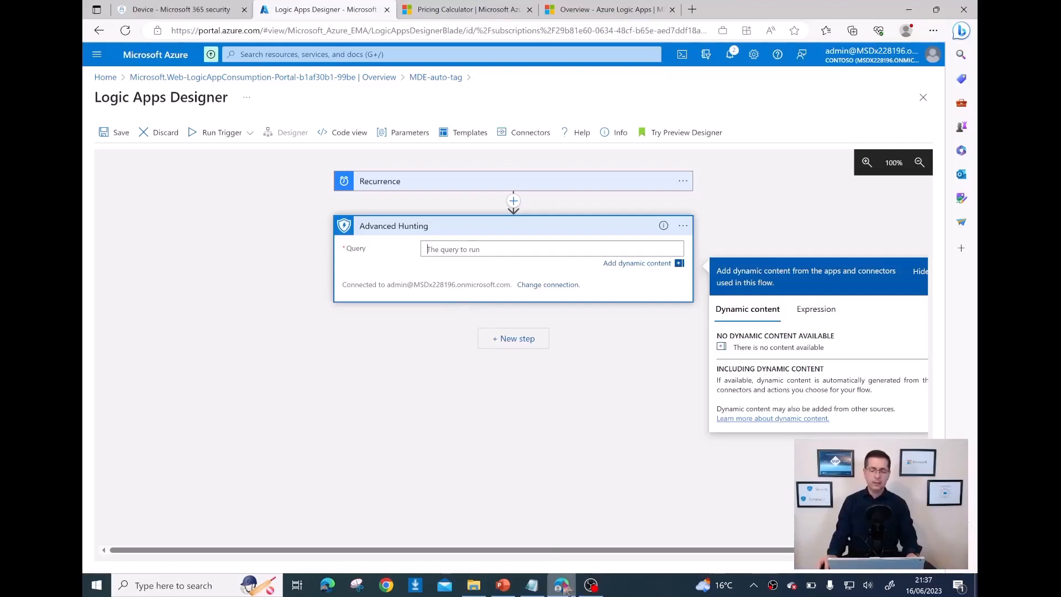
Switch to the Notepad notes and examine the DeviceInfo query's comment line and device name conditions.
{"action": "left_click", "coordinate": [534, 587]}
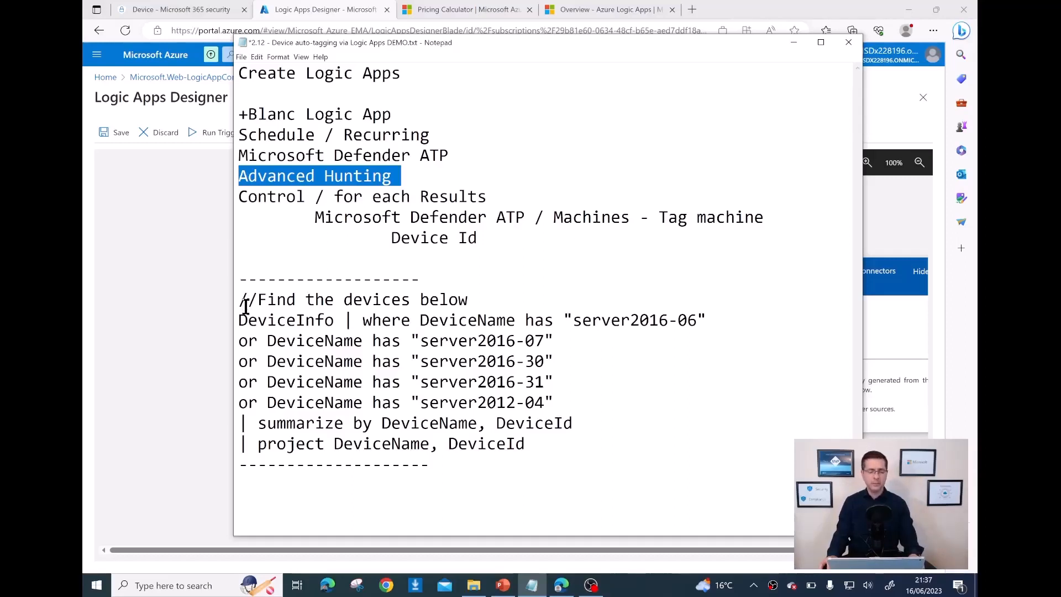
{"action": "left_click_drag", "start_coordinate": [247, 301], "coordinate": [474, 300]}
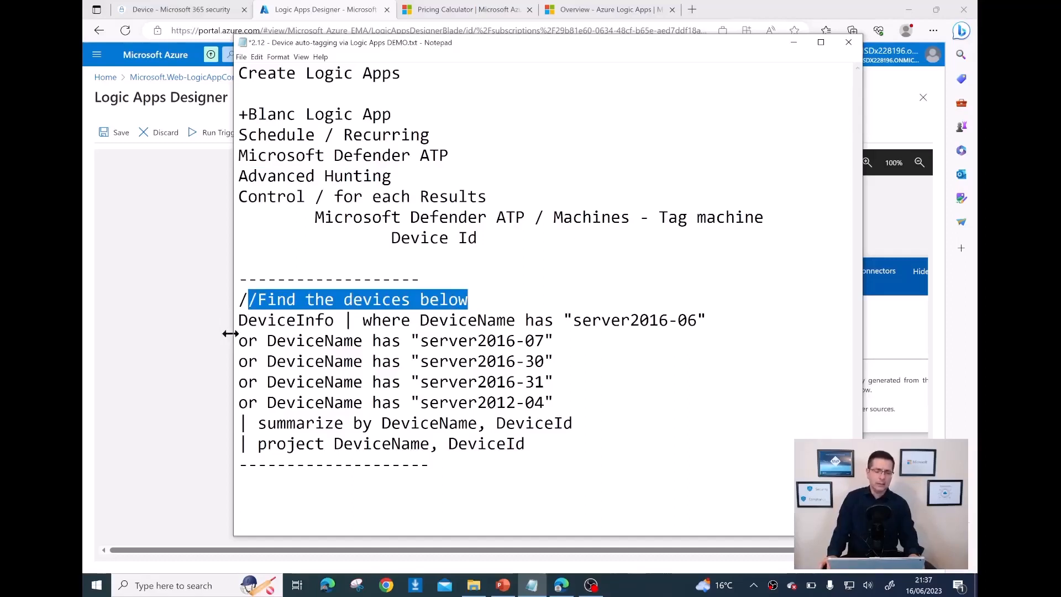
{"action": "left_click_drag", "start_coordinate": [241, 325], "coordinate": [697, 323]}
{"action": "left_click", "coordinate": [526, 322]}
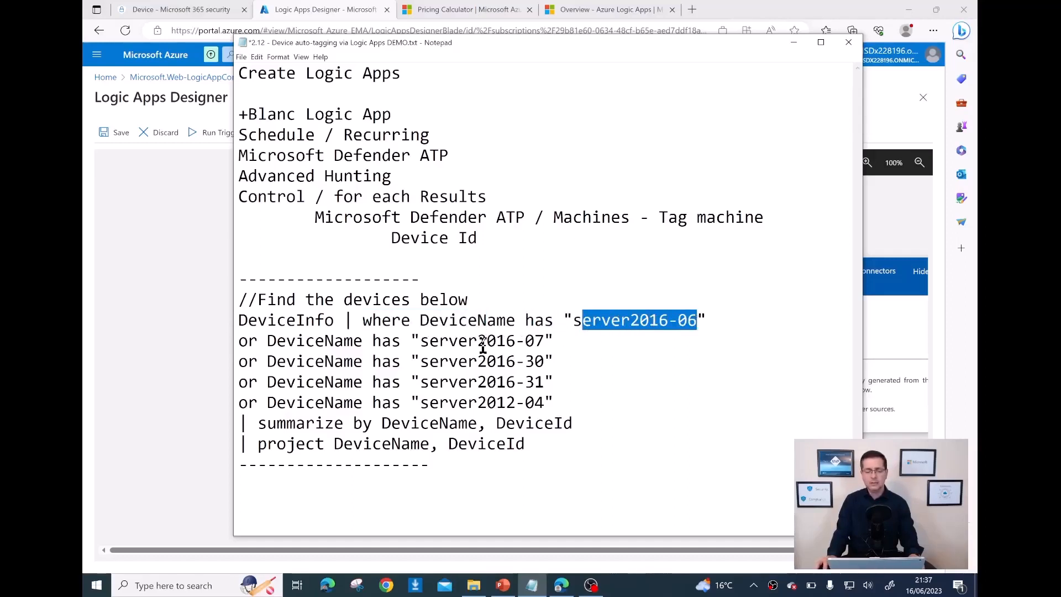
{"action": "left_click_drag", "start_coordinate": [422, 342], "coordinate": [540, 343]}
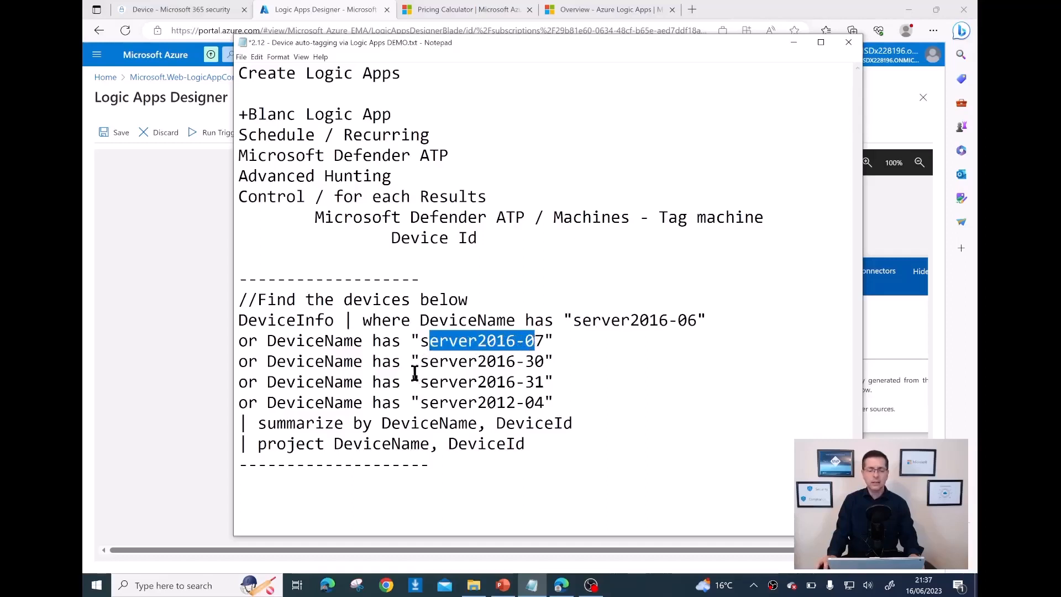
{"action": "left_click_drag", "start_coordinate": [421, 362], "coordinate": [544, 364]}
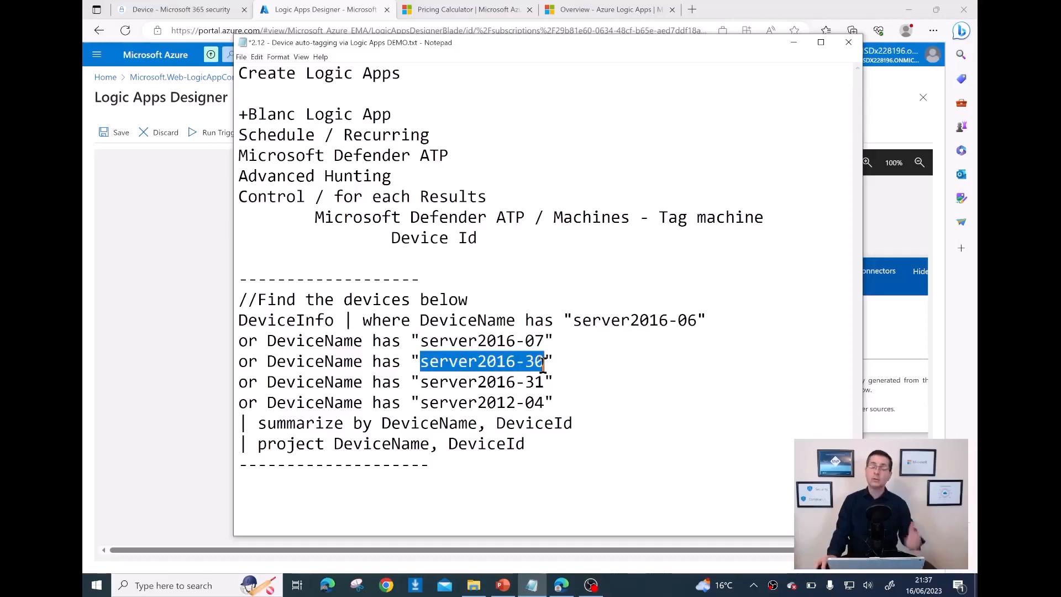
{"action": "left_click", "coordinate": [528, 374]}
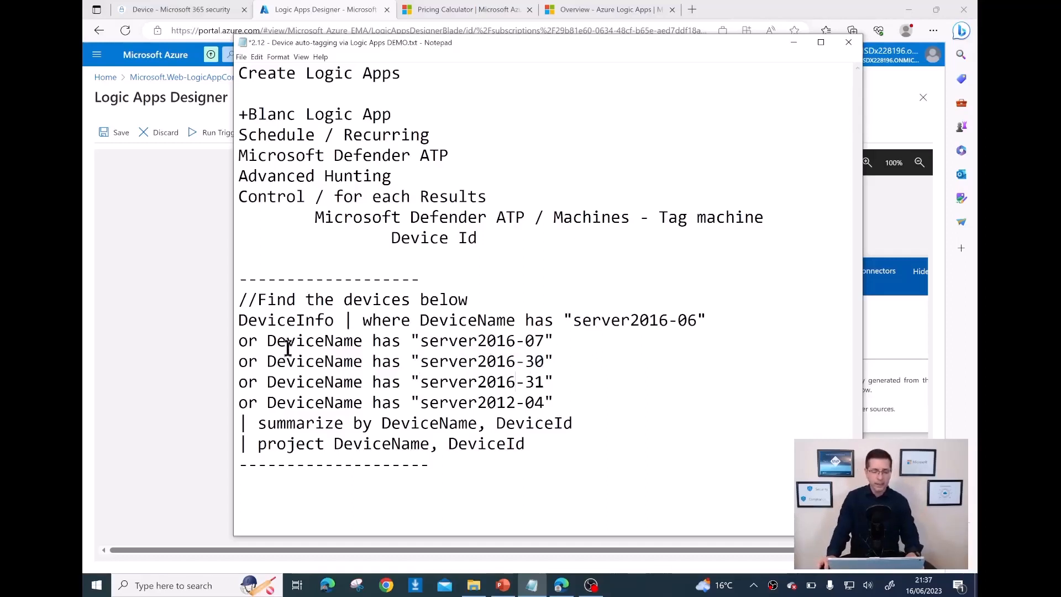
{"action": "left_click_drag", "start_coordinate": [583, 320], "coordinate": [709, 324]}
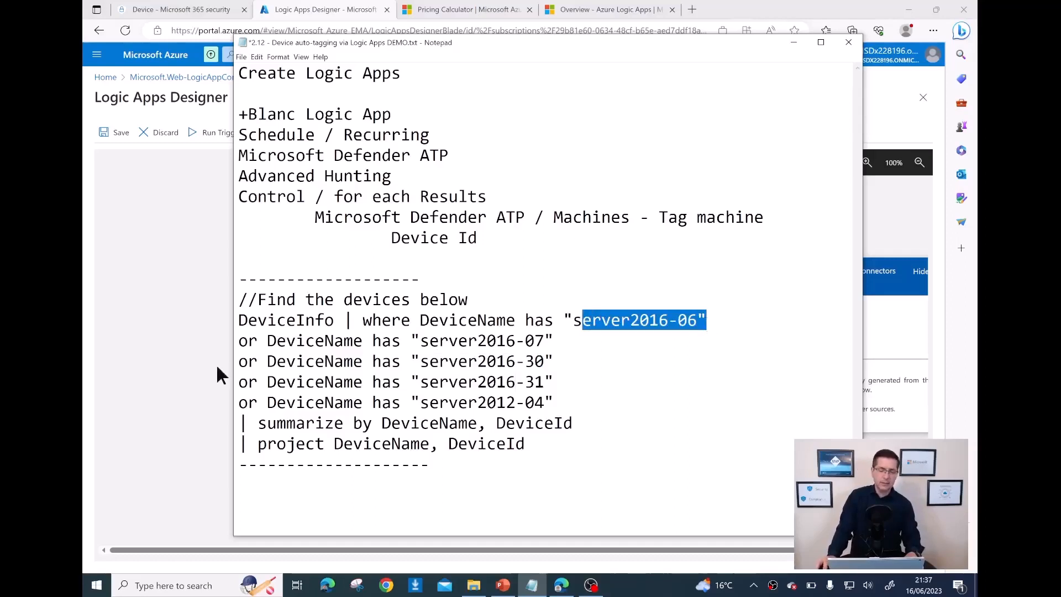
{"action": "left_click_drag", "start_coordinate": [249, 347], "coordinate": [493, 340]}
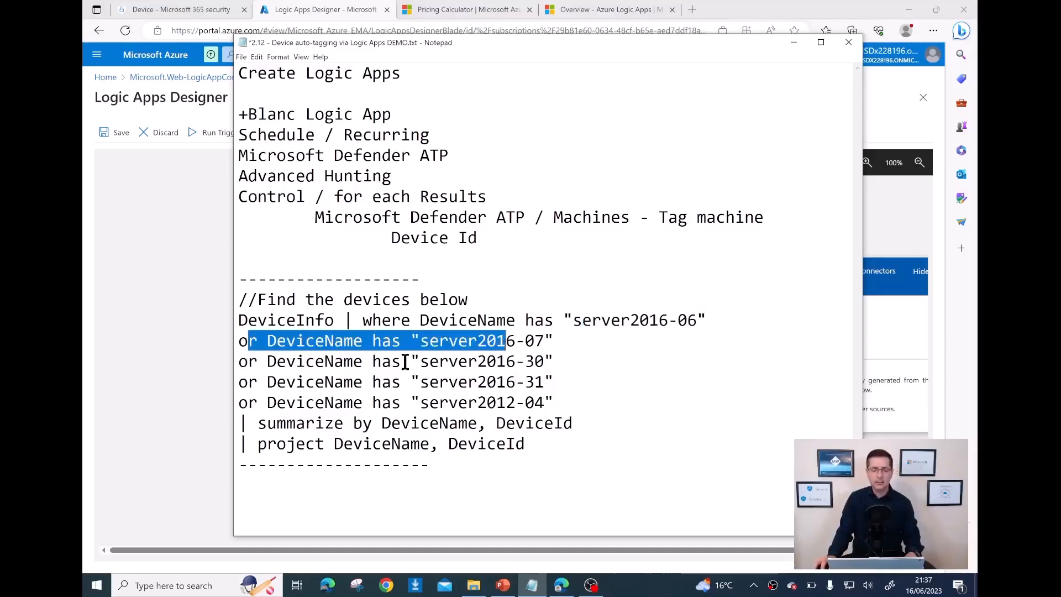
{"action": "left_click_drag", "start_coordinate": [411, 362], "coordinate": [459, 381]}
{"action": "left_click_drag", "start_coordinate": [383, 403], "coordinate": [421, 404]}
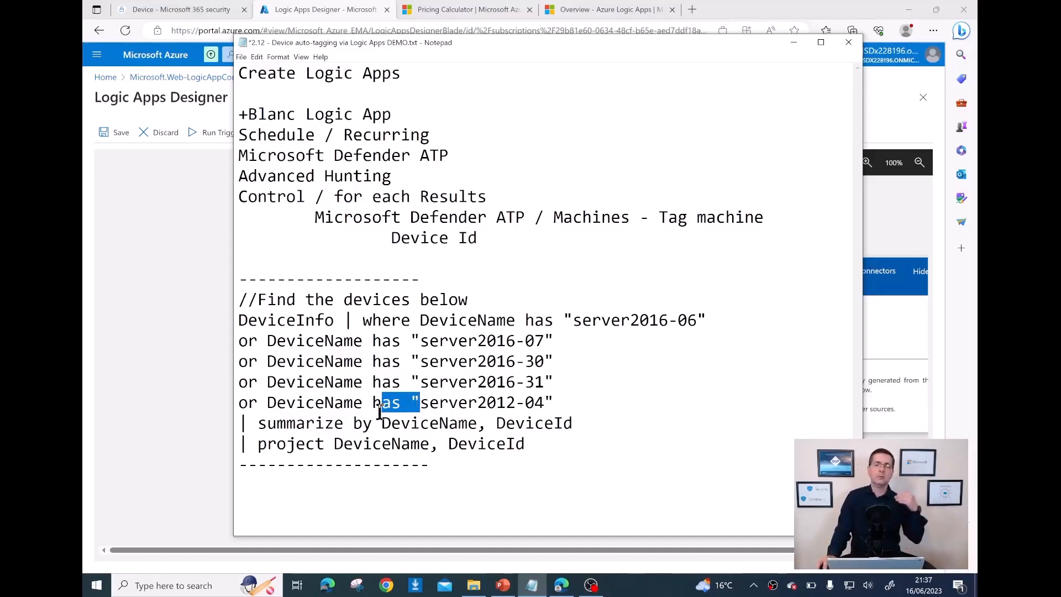
{"action": "left_click_drag", "start_coordinate": [457, 382], "coordinate": [432, 403]}
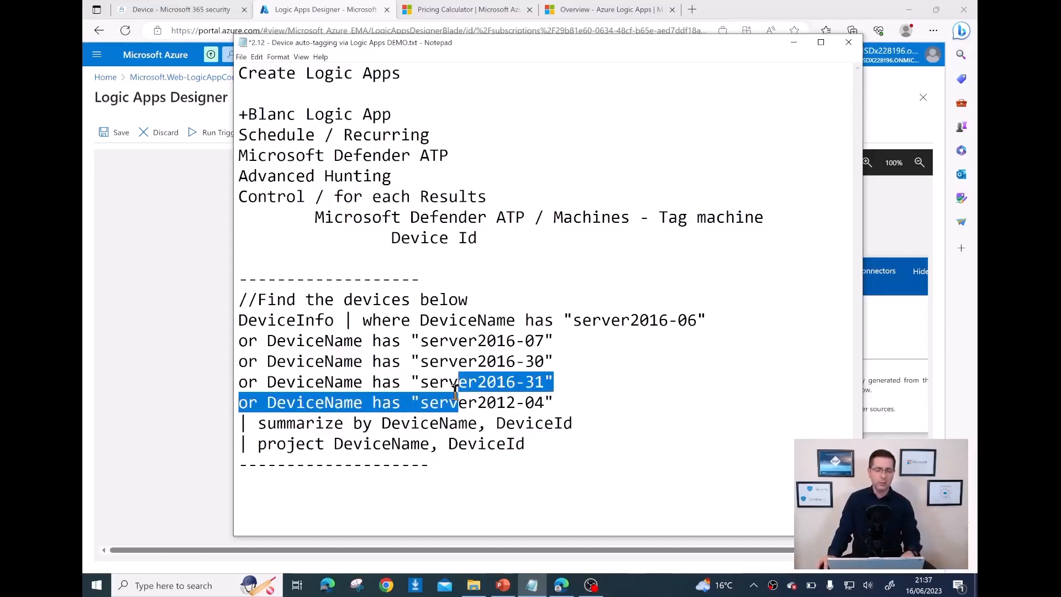
Examine the summarize and project lines of the query in the notes, and select the whole query including its comment.
{"action": "left_click", "coordinate": [260, 426]}
{"action": "left_click_drag", "start_coordinate": [259, 425], "coordinate": [535, 425]}
{"action": "left_click", "coordinate": [304, 449]}
{"action": "left_click_drag", "start_coordinate": [259, 446], "coordinate": [526, 446]}
{"action": "left_click", "coordinate": [445, 450]}
{"action": "left_click", "coordinate": [544, 454]}
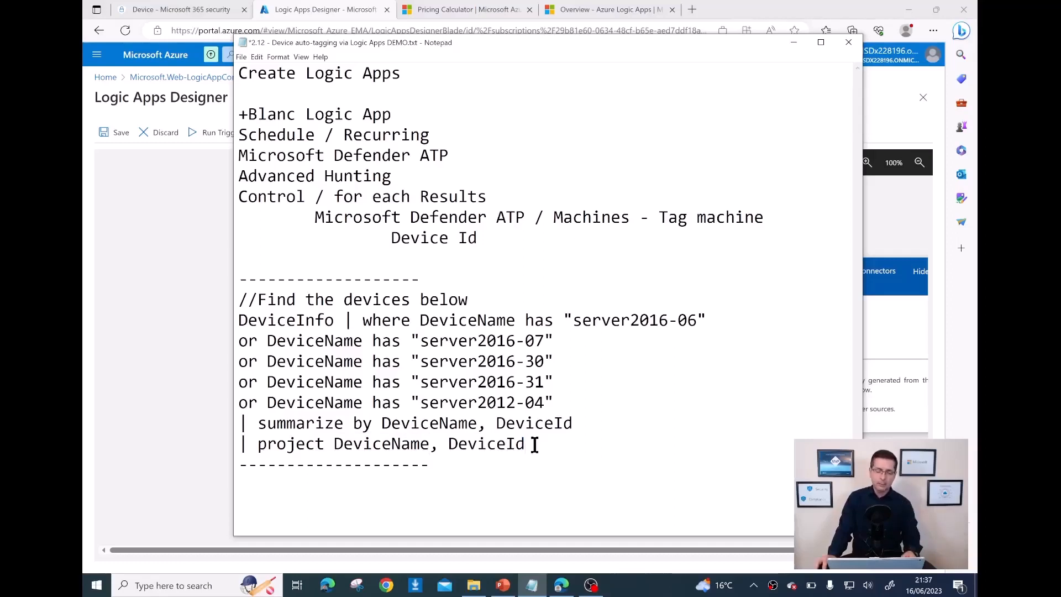
{"action": "left_click_drag", "start_coordinate": [536, 446], "coordinate": [231, 308]}
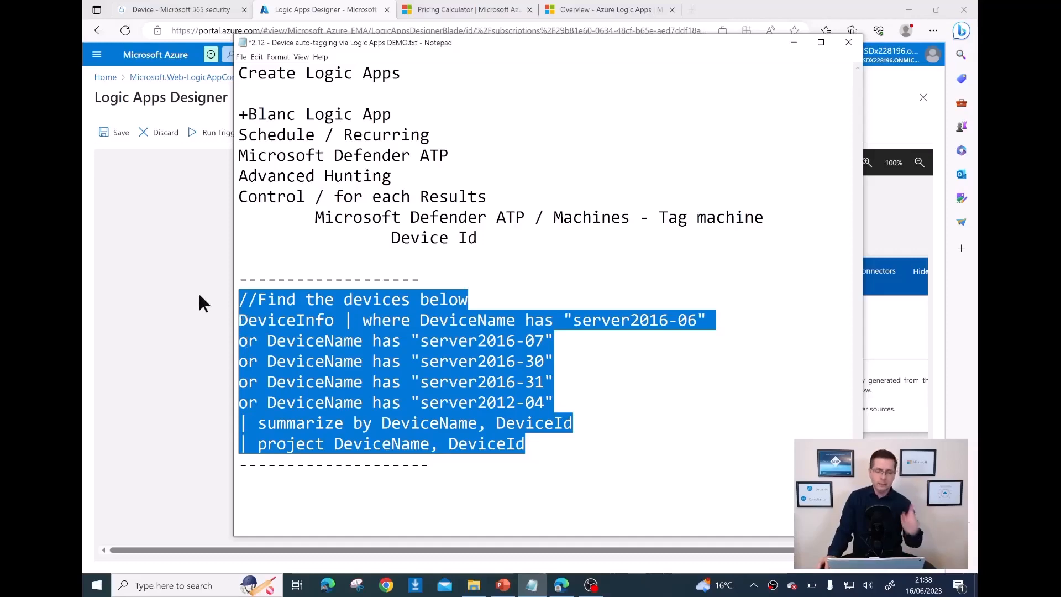
Switch to the Microsoft 365 Defender portal and open the Advanced hunting page.
{"action": "left_click", "coordinate": [171, 9]}
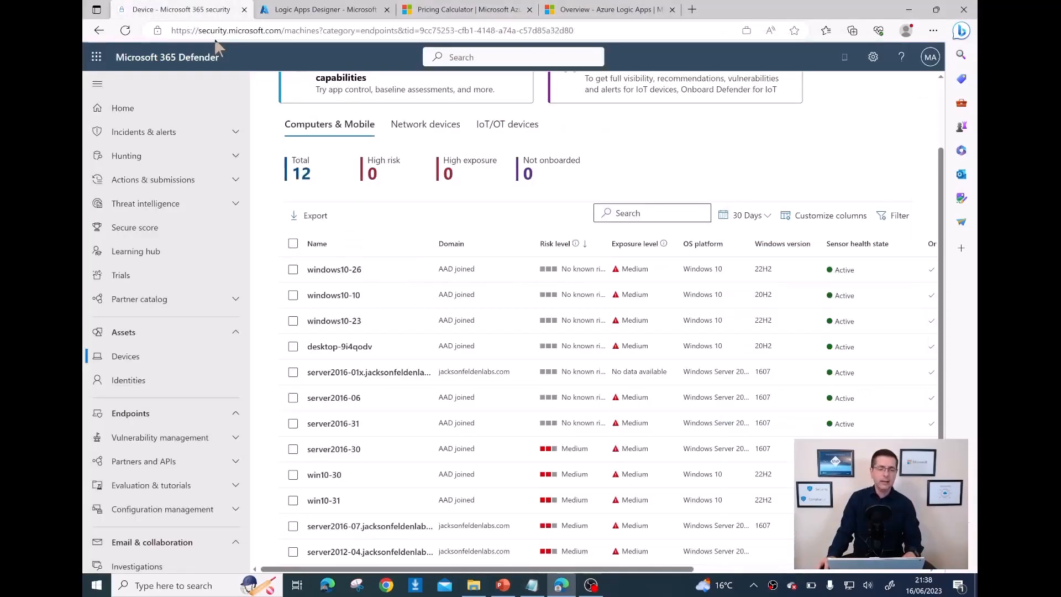
{"action": "left_click", "coordinate": [204, 32]}
{"action": "left_click", "coordinate": [203, 32]}
{"action": "left_click_drag", "start_coordinate": [198, 30], "coordinate": [286, 31]}
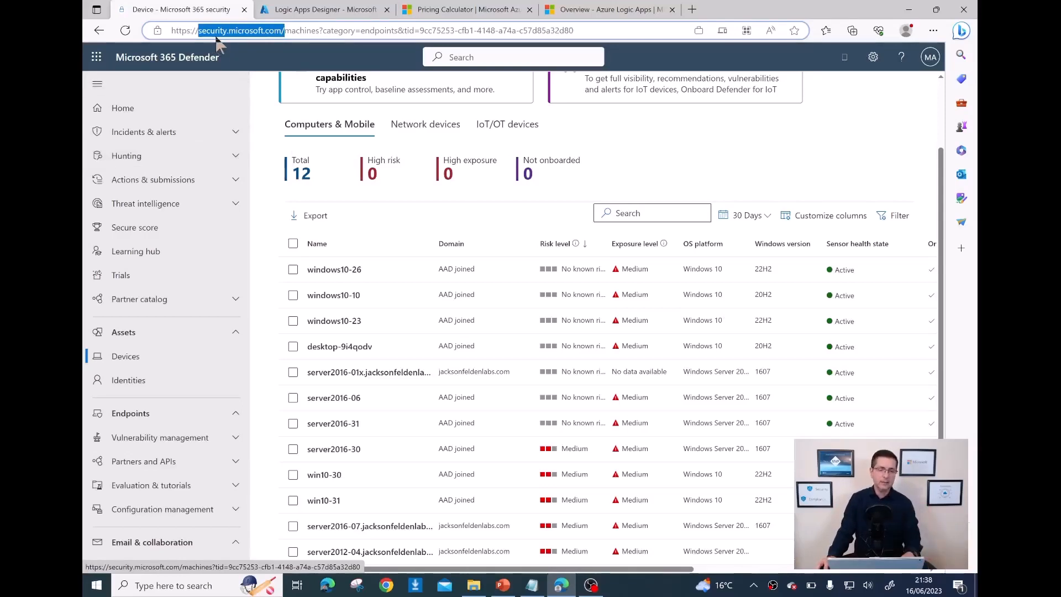
{"action": "left_click", "coordinate": [236, 155]}
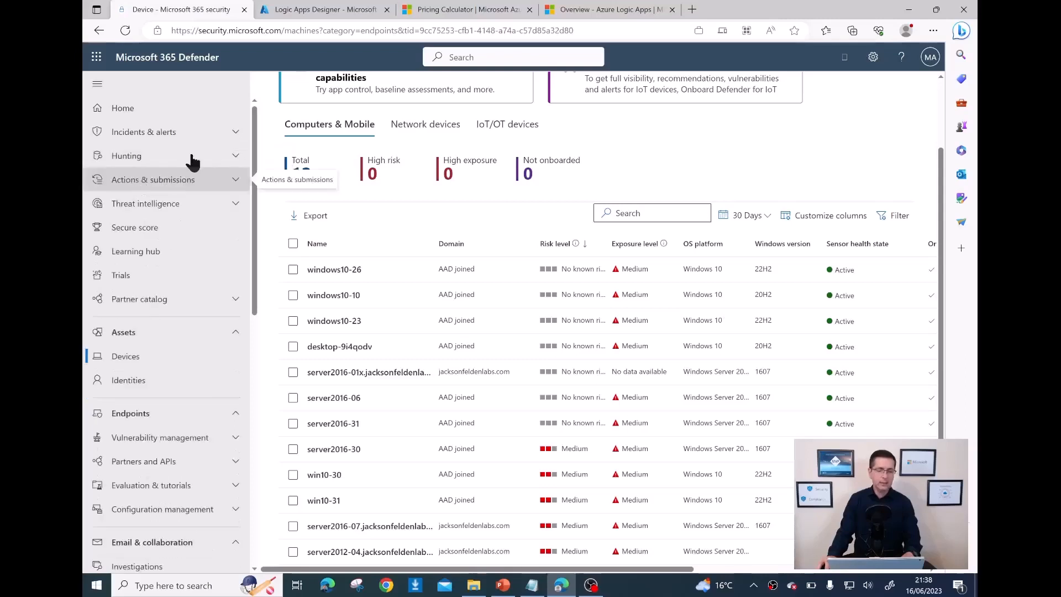
{"action": "left_click", "coordinate": [150, 182]}
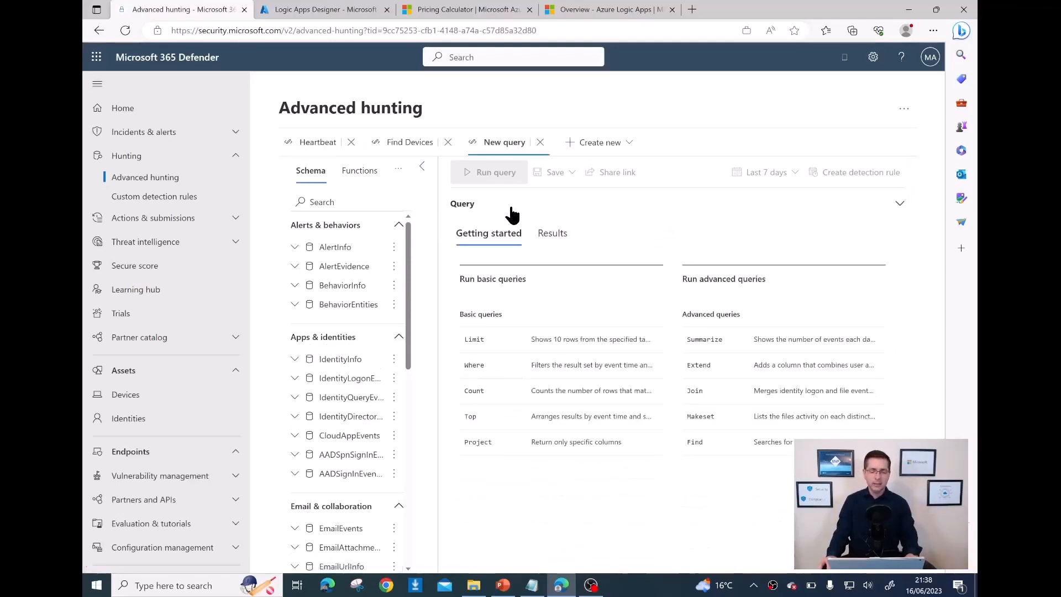
Expand the query area and create a new Advanced hunting query in the editor.
{"action": "left_click", "coordinate": [500, 205]}
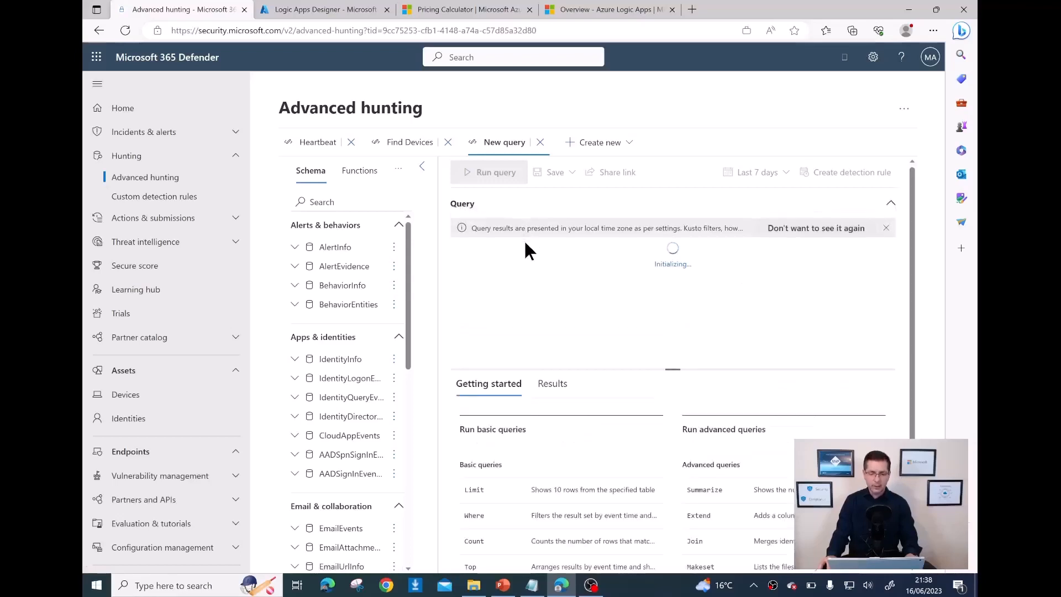
{"action": "left_click", "coordinate": [607, 146]}
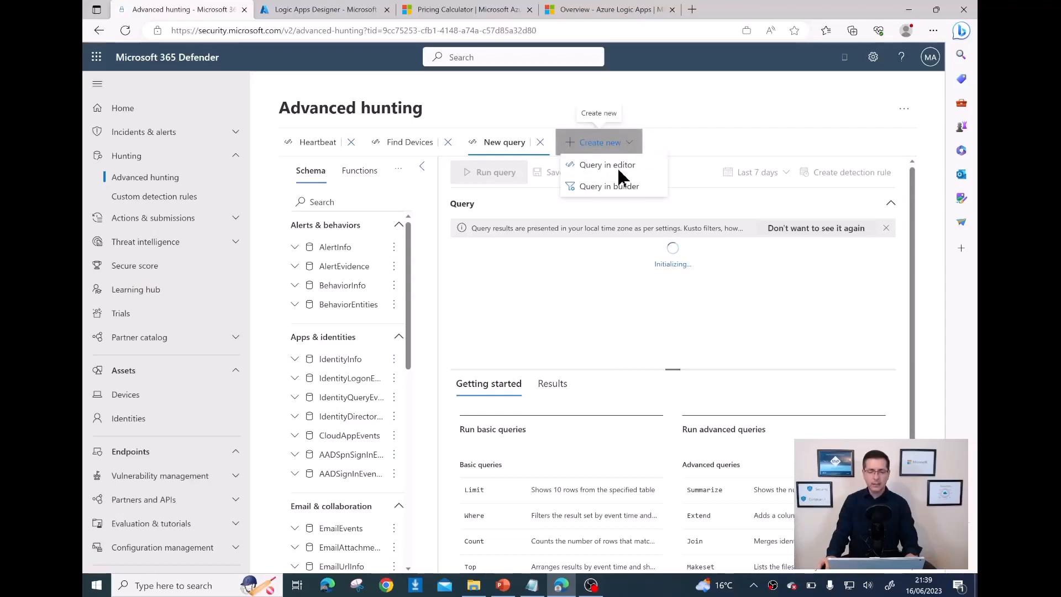
{"action": "left_click", "coordinate": [616, 166]}
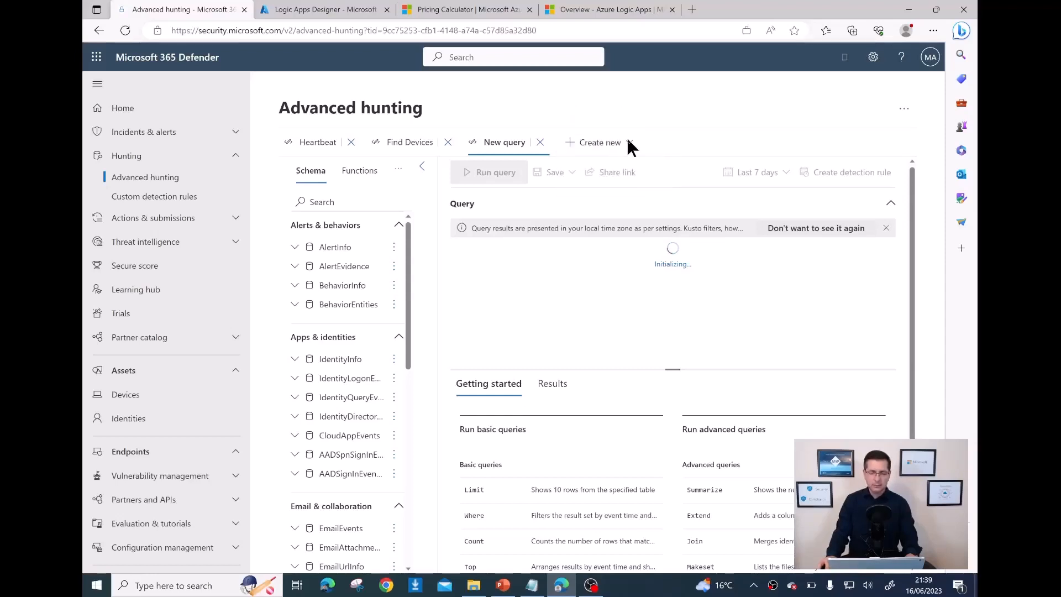
{"action": "left_click", "coordinate": [628, 145]}
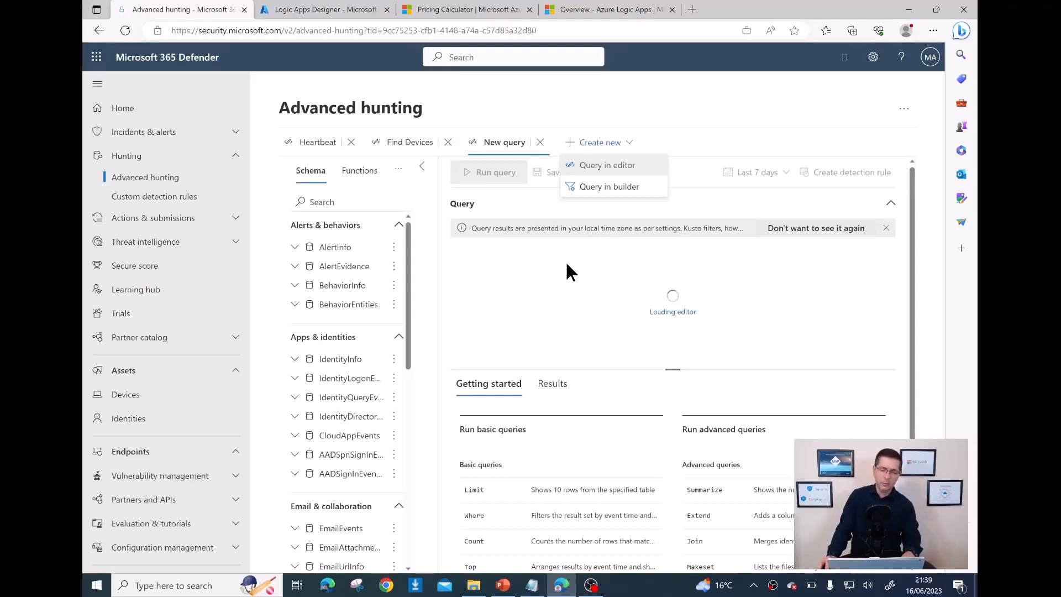
{"action": "left_click", "coordinate": [528, 251]}
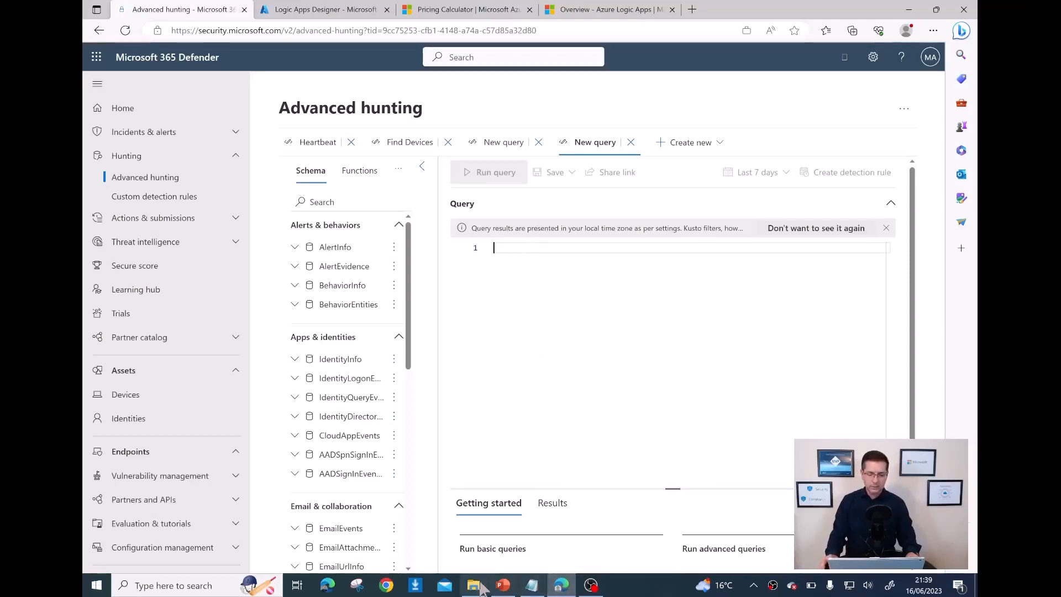
Copy the selected device-finding query from the Notepad notes into the new hunting query, and shrink the editor area to fit it.
{"action": "left_click", "coordinate": [533, 585]}
{"action": "right_click", "coordinate": [393, 355]}
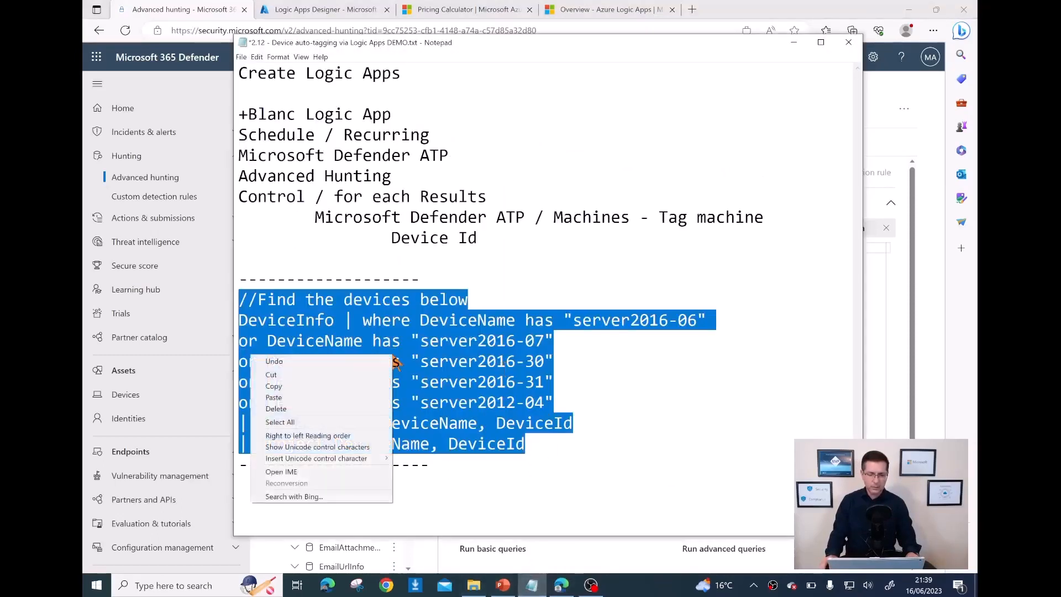
{"action": "left_click", "coordinate": [317, 385]}
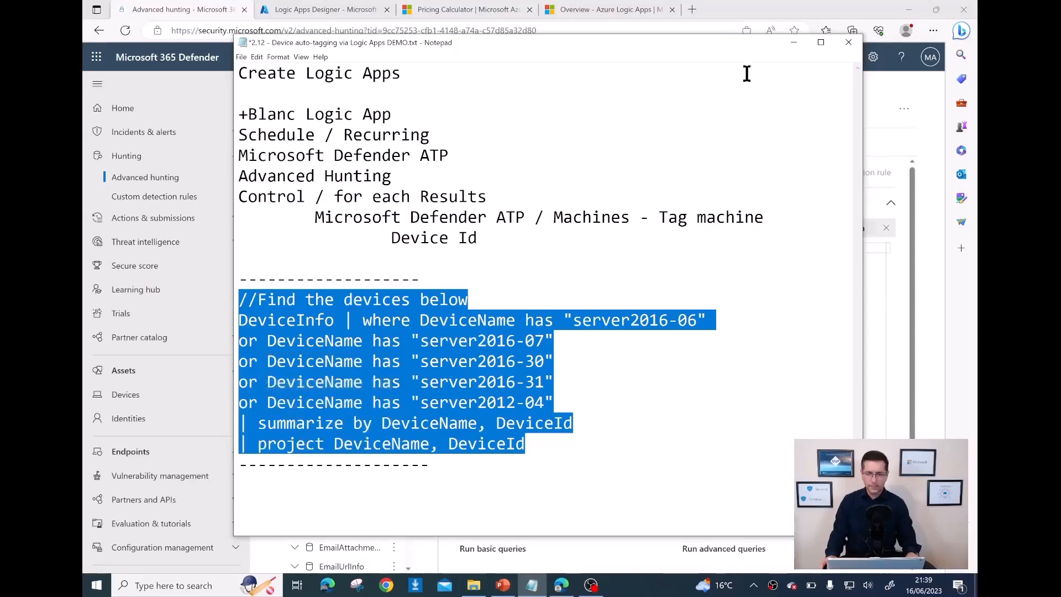
{"action": "left_click", "coordinate": [796, 42]}
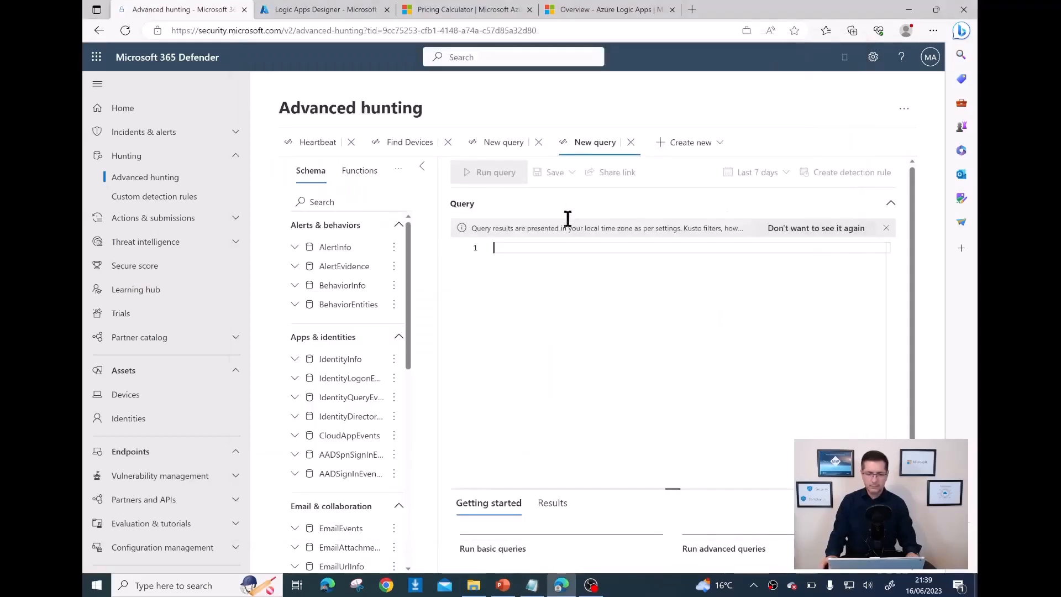
{"action": "key", "text": "ctrl+v"}
{"action": "right_click", "coordinate": [525, 249]}
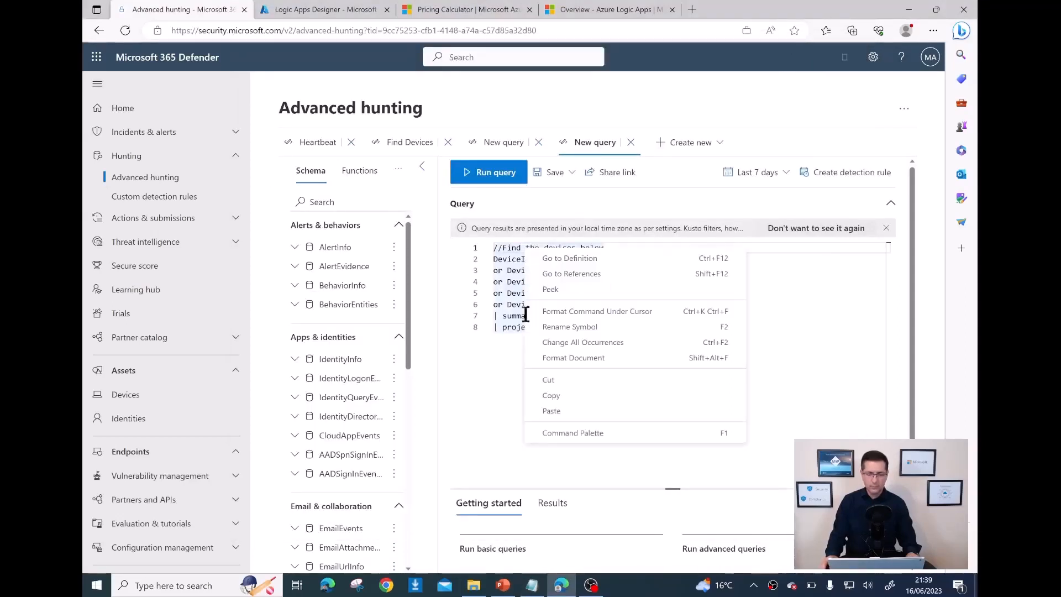
{"action": "left_click", "coordinate": [473, 367]}
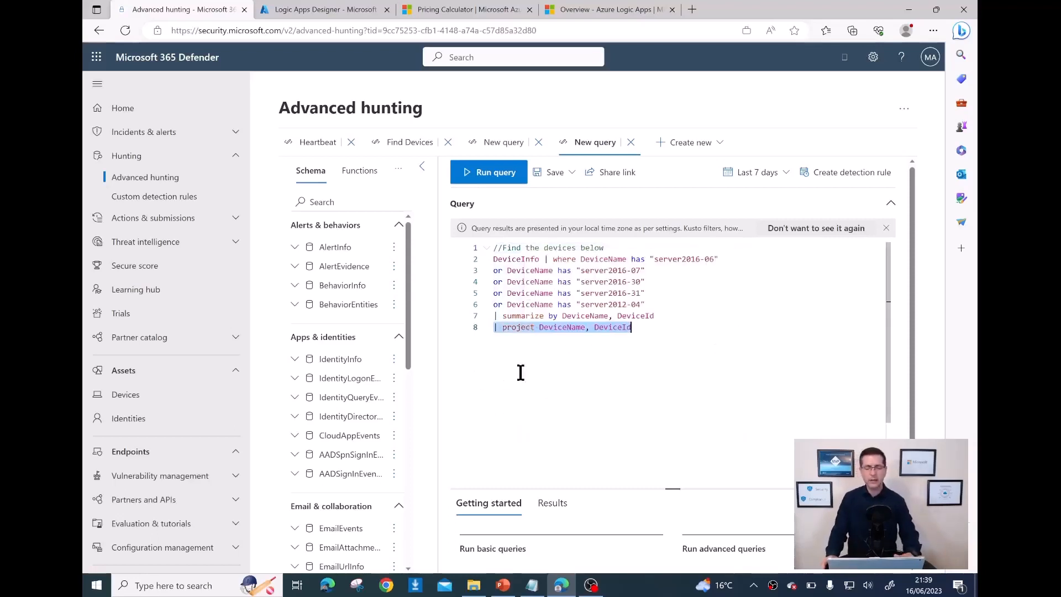
{"action": "left_click", "coordinate": [703, 351]}
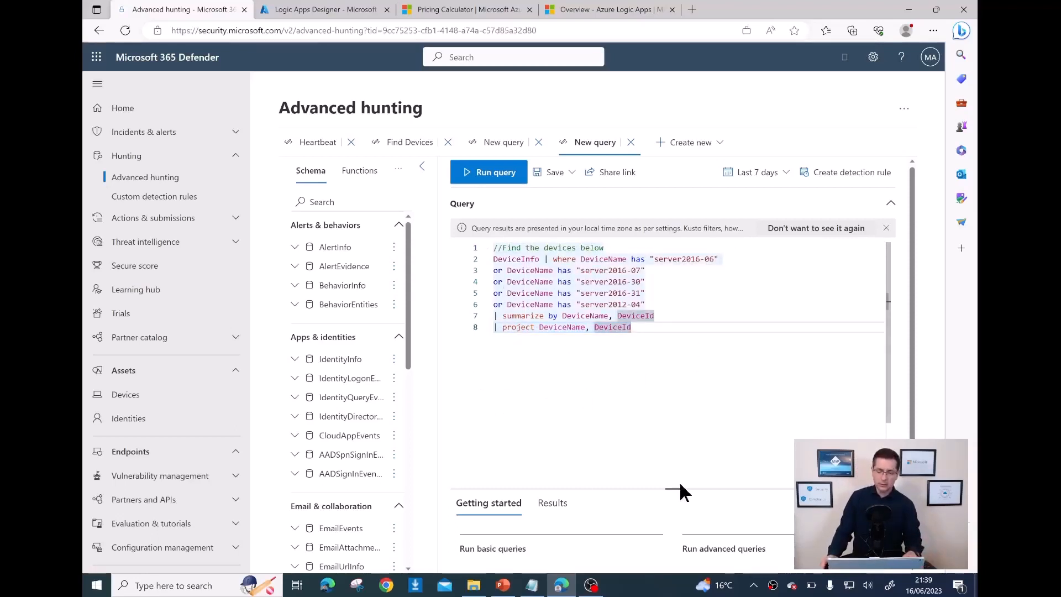
{"action": "left_click_drag", "start_coordinate": [673, 419], "coordinate": [667, 348]}
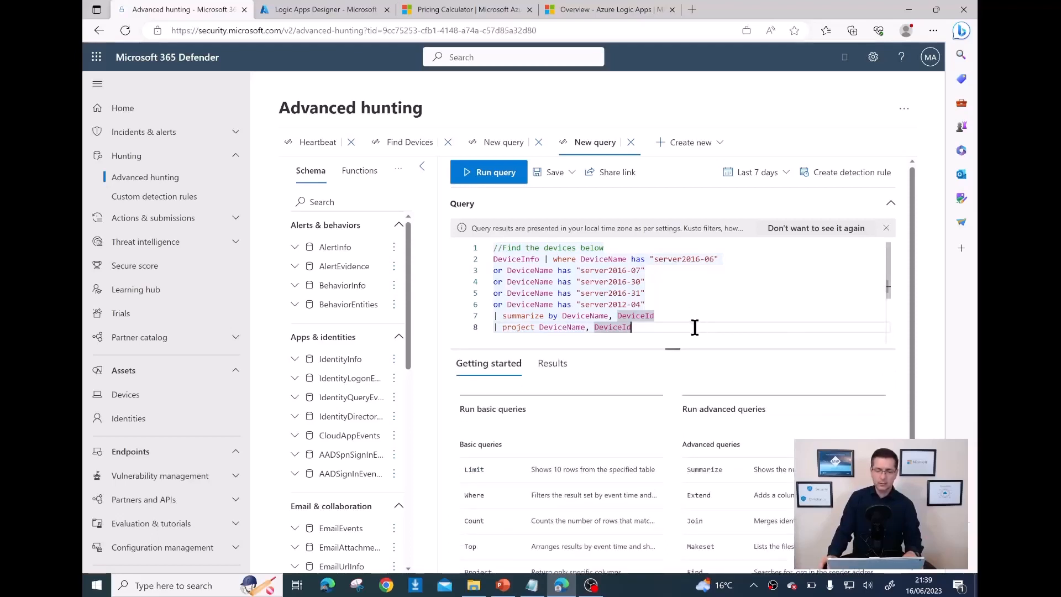
Run the new Advanced hunting query to list the matching devices.
{"action": "left_click", "coordinate": [496, 182]}
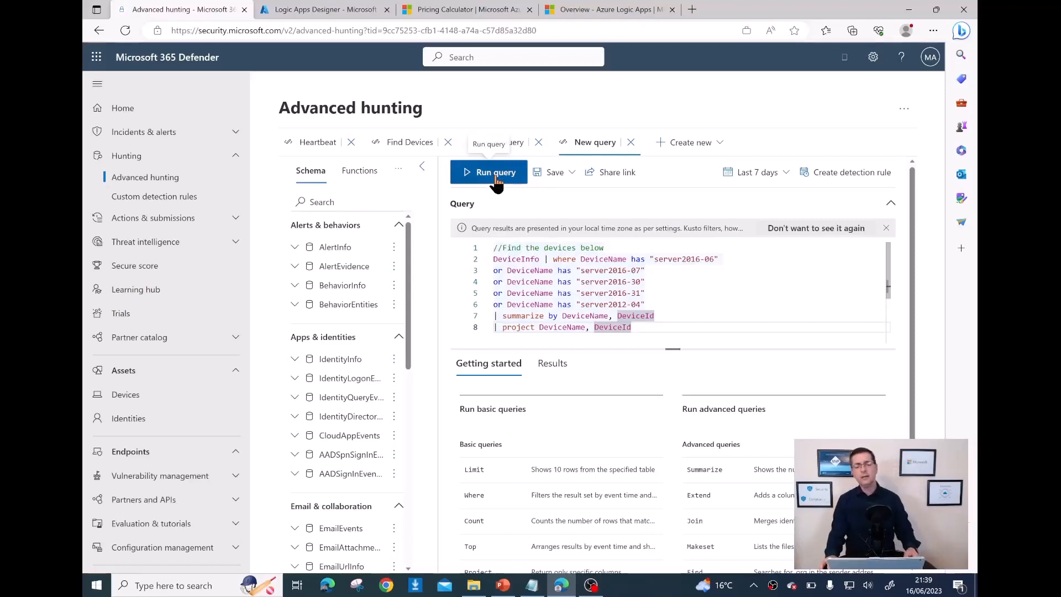
{"action": "left_click", "coordinate": [496, 182]}
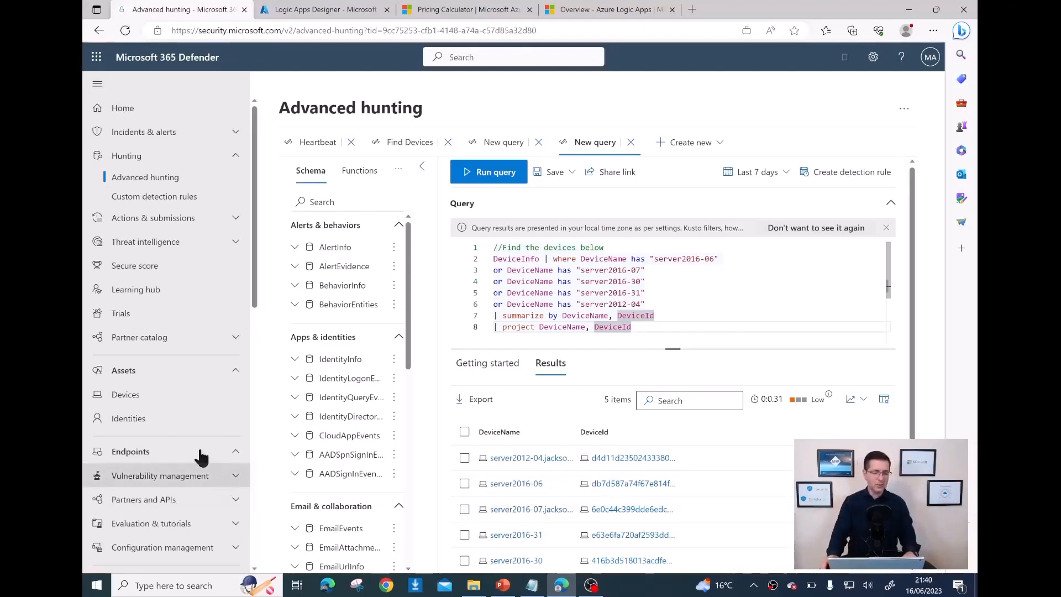
Open the Device Inventory and examine the Tags column for the listed servers, marking their existing tags.
{"action": "left_click", "coordinate": [141, 404]}
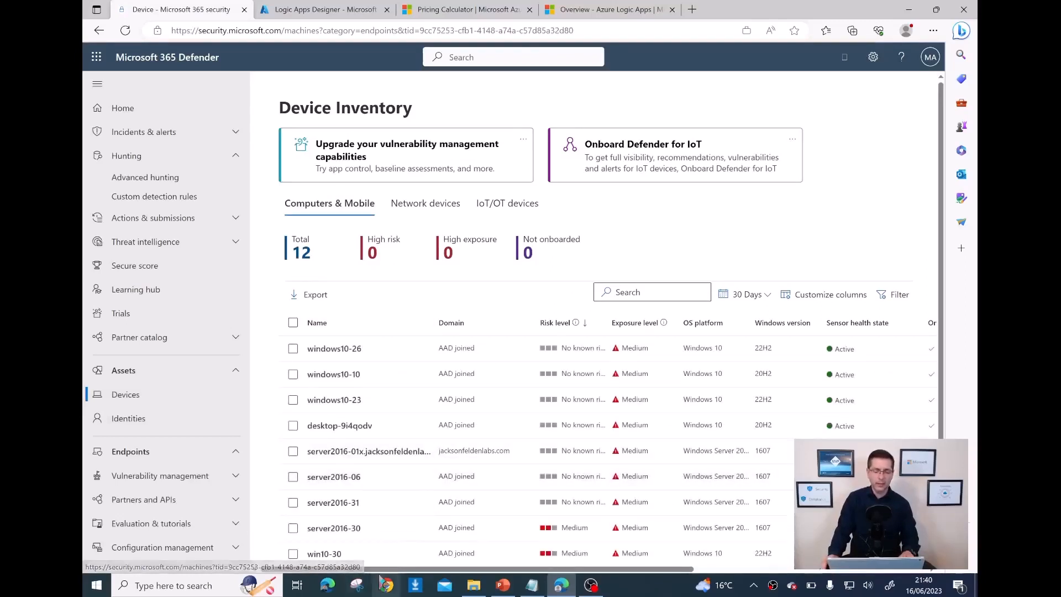
{"action": "left_click_drag", "start_coordinate": [386, 570], "coordinate": [668, 568]}
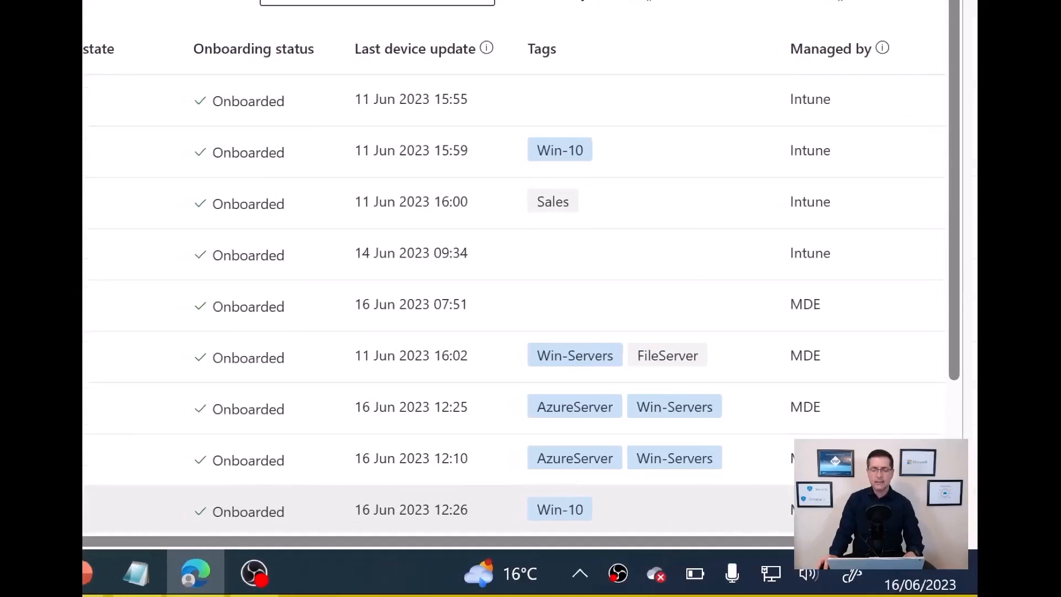
{"action": "left_click_drag", "start_coordinate": [565, 339], "coordinate": [636, 298]}
{"action": "left_click_drag", "start_coordinate": [687, 346], "coordinate": [727, 310]}
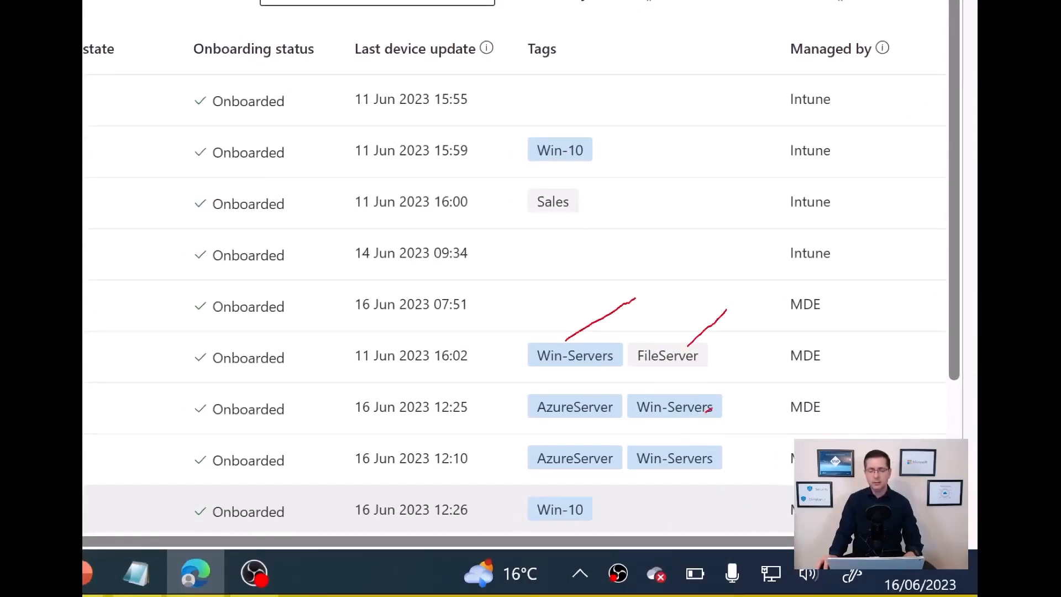
{"action": "left_click_drag", "start_coordinate": [525, 419], "coordinate": [614, 421]}
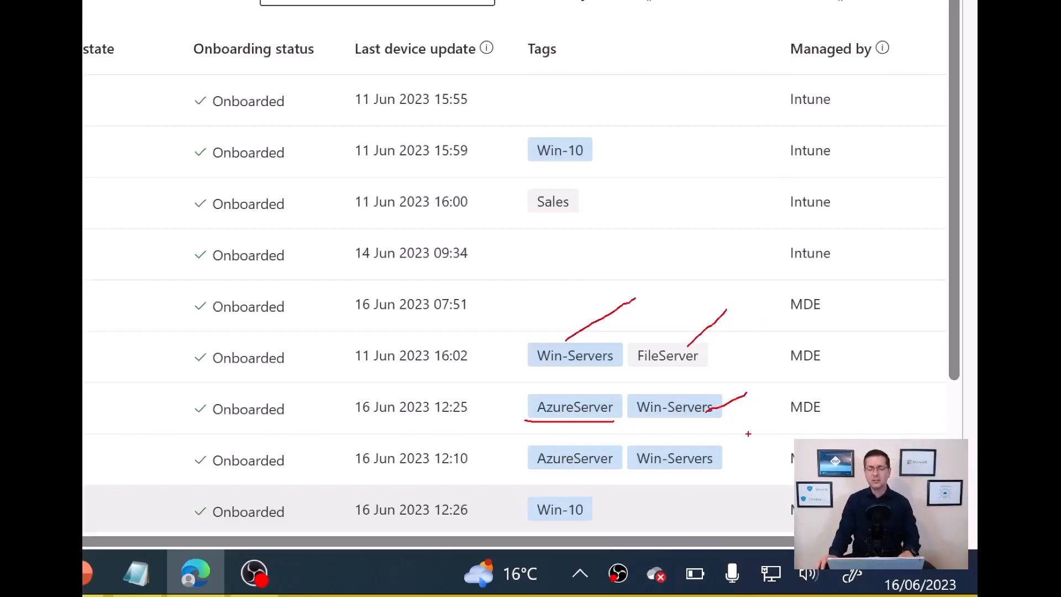
{"action": "key", "text": "Escape"}
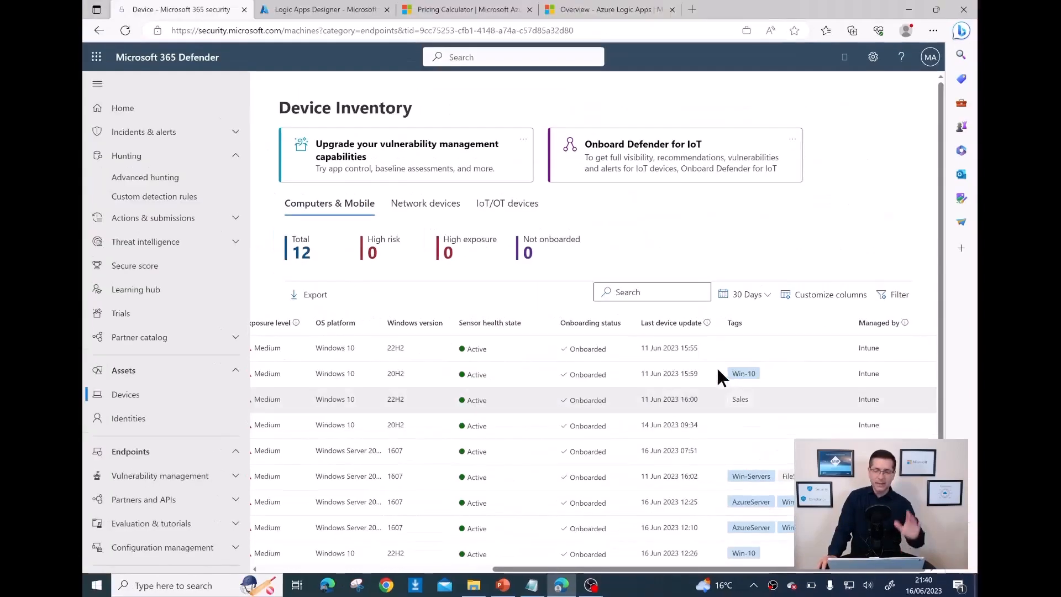
Switch to the Logic Apps Designer and paste the device-finding query as the Advanced Hunting action's query.
{"action": "left_click", "coordinate": [325, 10]}
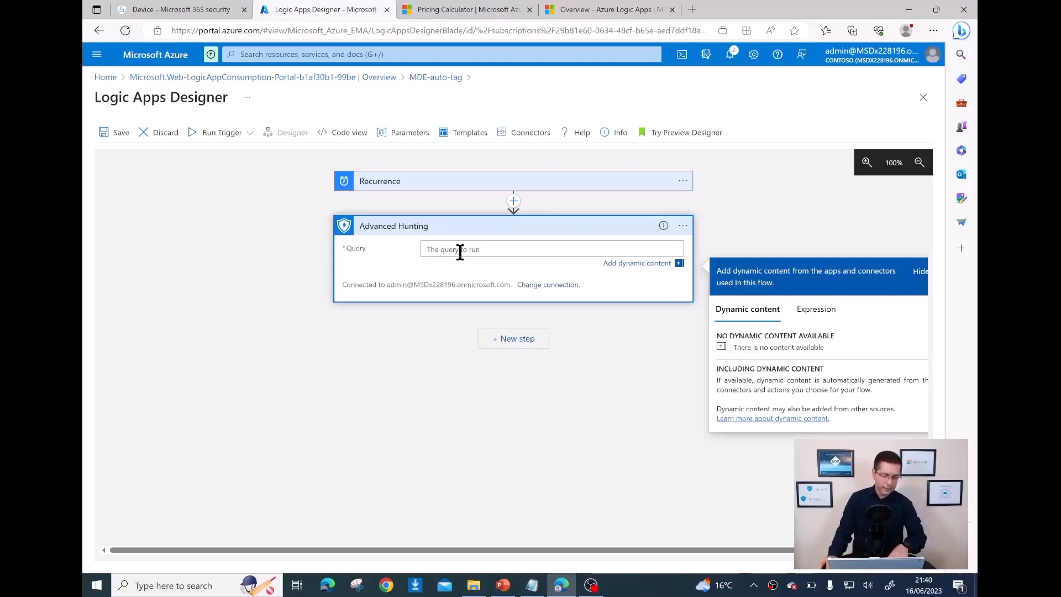
{"action": "key", "text": "ctrl+v"}
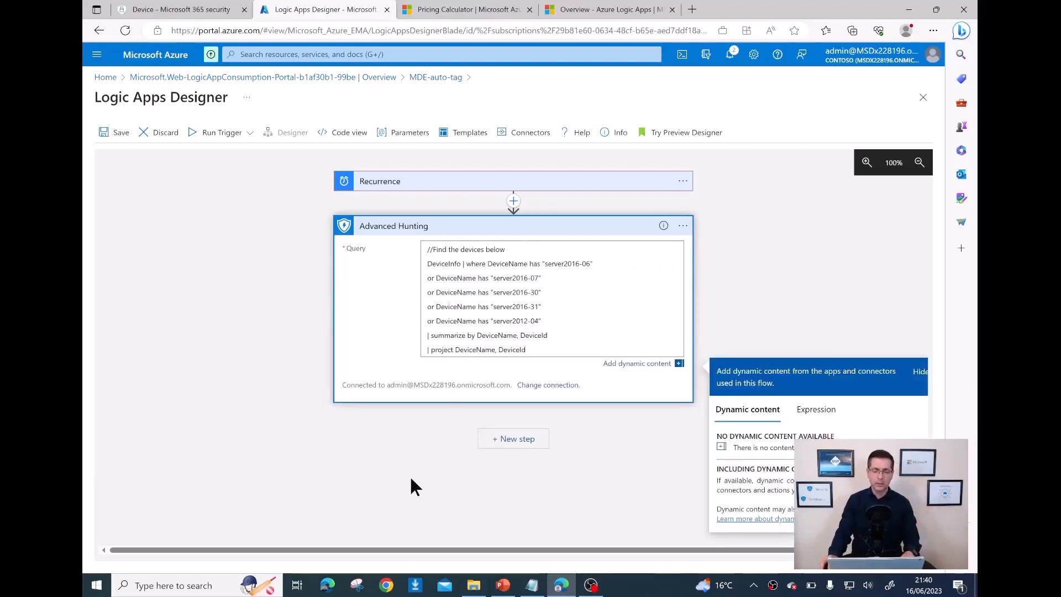
Review the Control / for each entry in the Notepad notes and move "Results" onto its own indented line below it.
{"action": "left_click", "coordinate": [534, 586]}
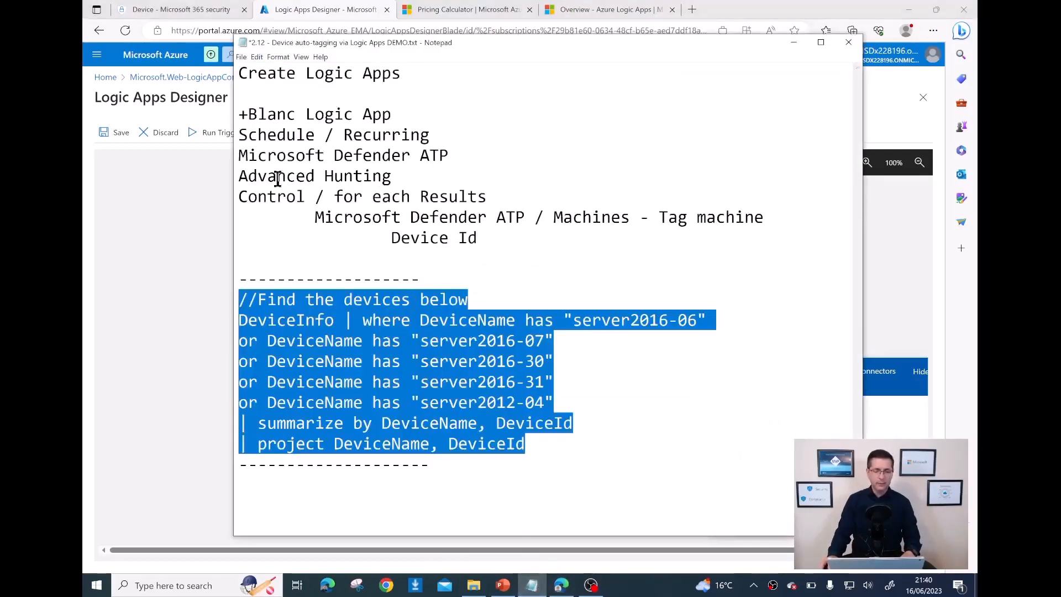
{"action": "left_click_drag", "start_coordinate": [266, 177], "coordinate": [346, 178]}
{"action": "left_click", "coordinate": [346, 197]}
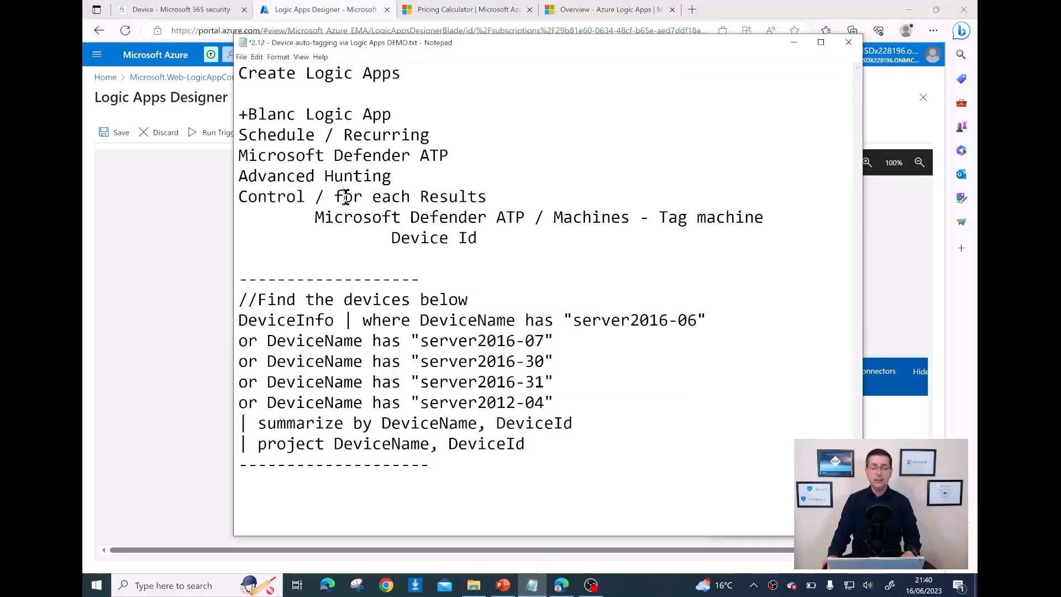
{"action": "double_click", "coordinate": [255, 200]}
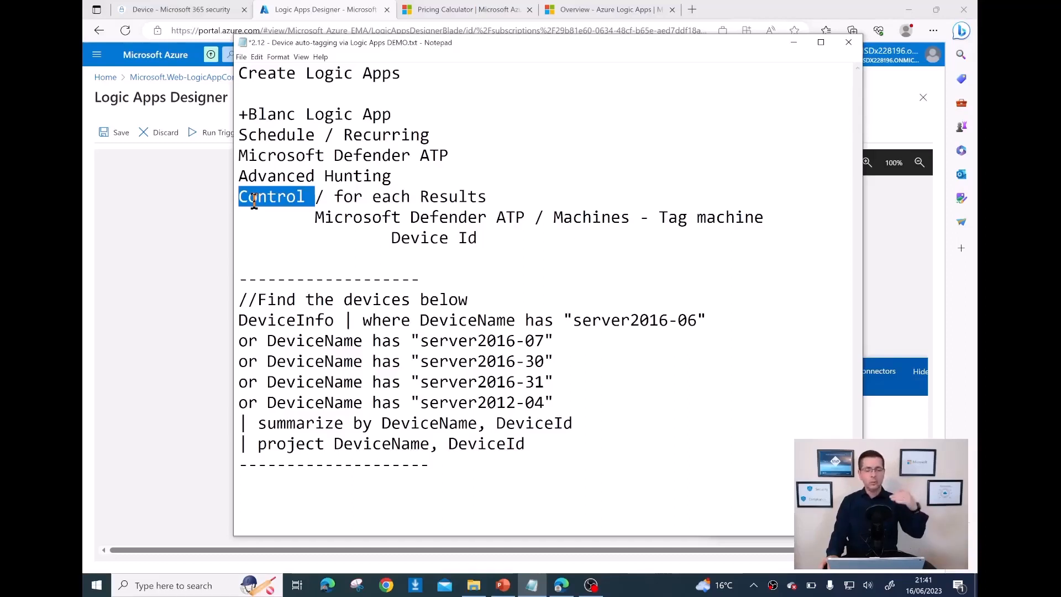
{"action": "left_click_drag", "start_coordinate": [381, 219], "coordinate": [410, 219]}
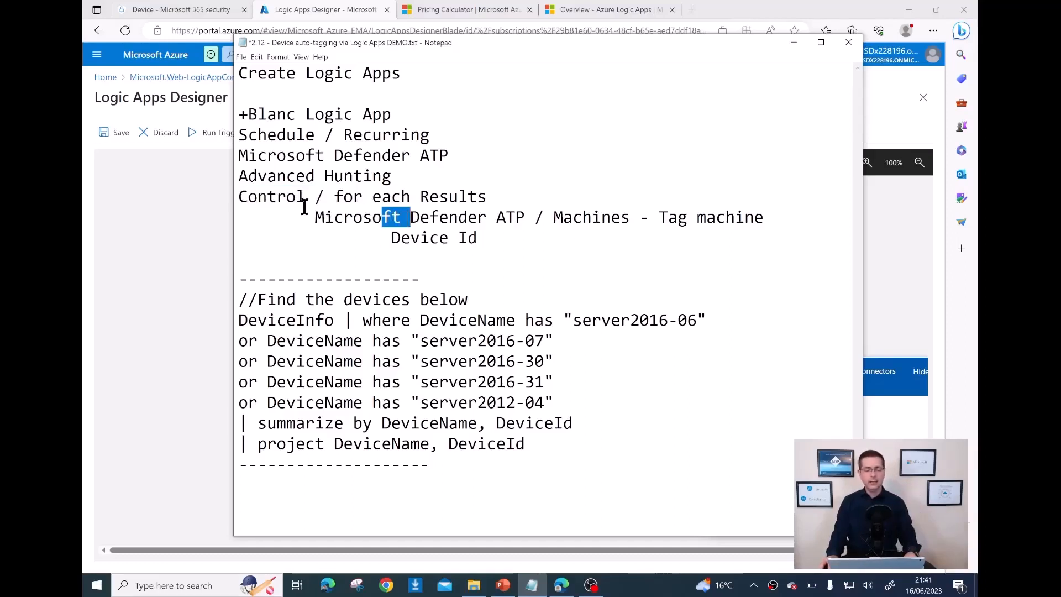
{"action": "left_click", "coordinate": [256, 197]}
{"action": "left_click_drag", "start_coordinate": [239, 197], "coordinate": [408, 198]}
{"action": "left_click", "coordinate": [463, 183]}
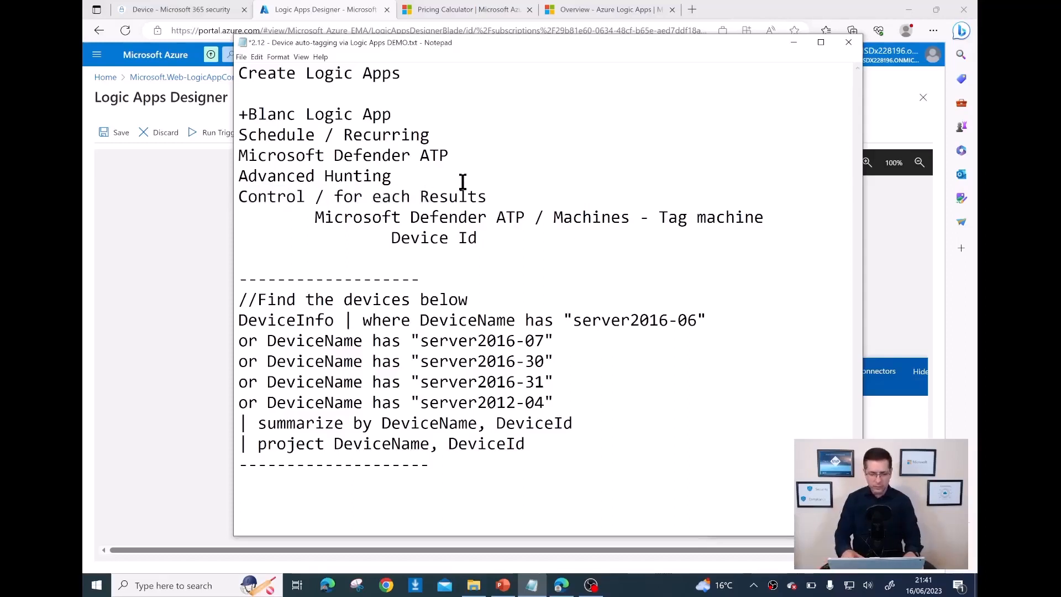
{"action": "key", "text": "Return"}
{"action": "key", "text": "Tab"}
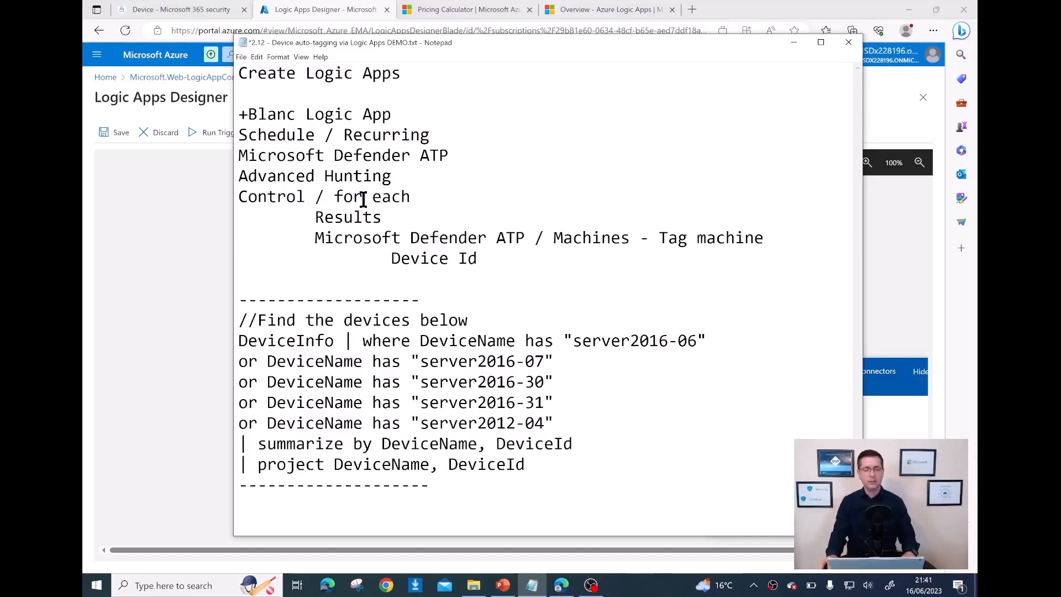
Return to the Logic Apps Designer and add a For each control step after Advanced Hunting.
{"action": "key", "text": "alt+Tab"}
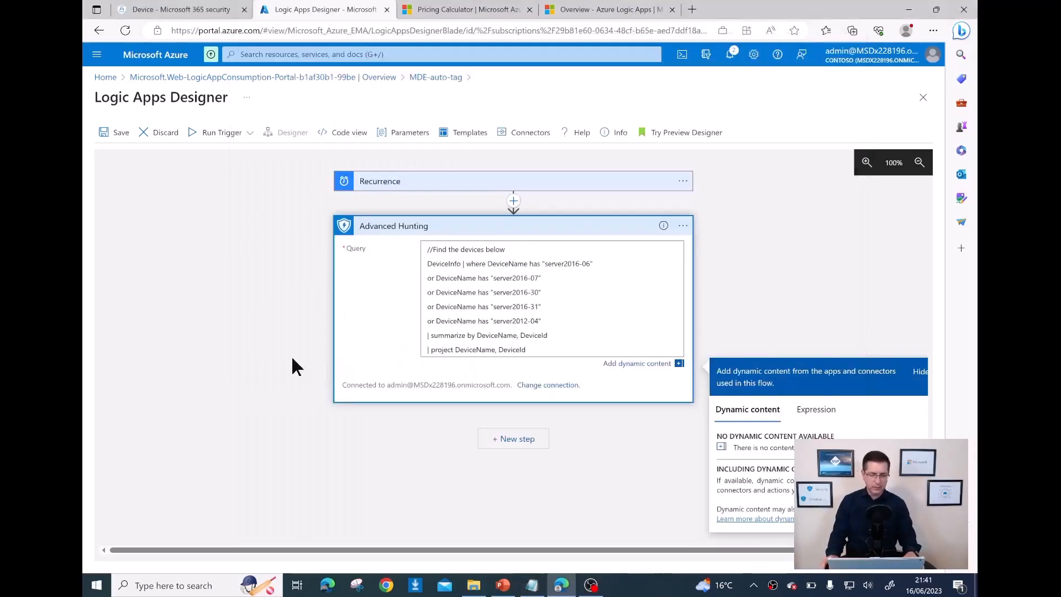
{"action": "left_click", "coordinate": [533, 416]}
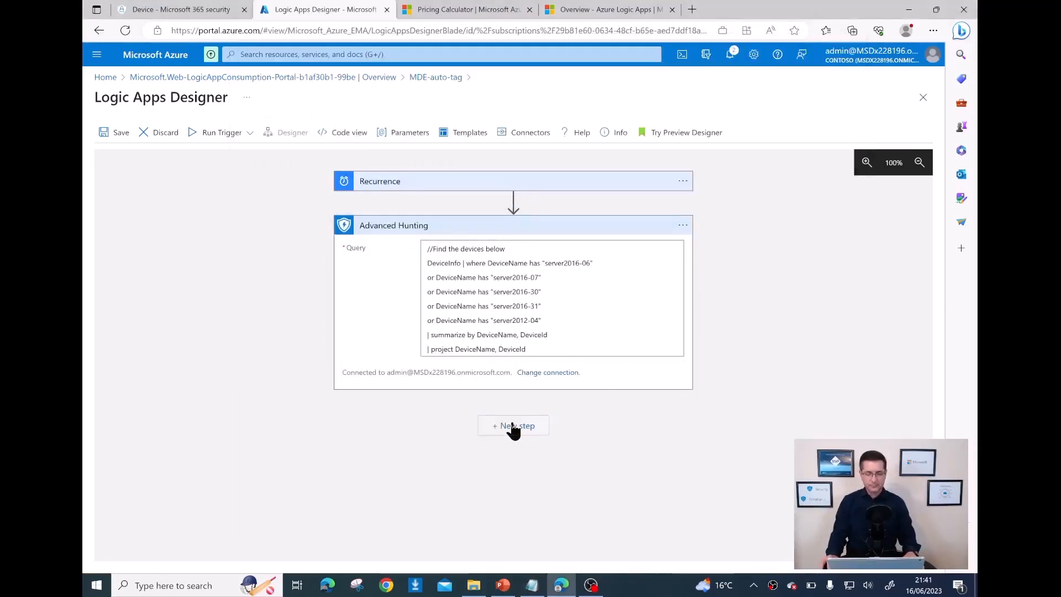
{"action": "left_click", "coordinate": [513, 426]}
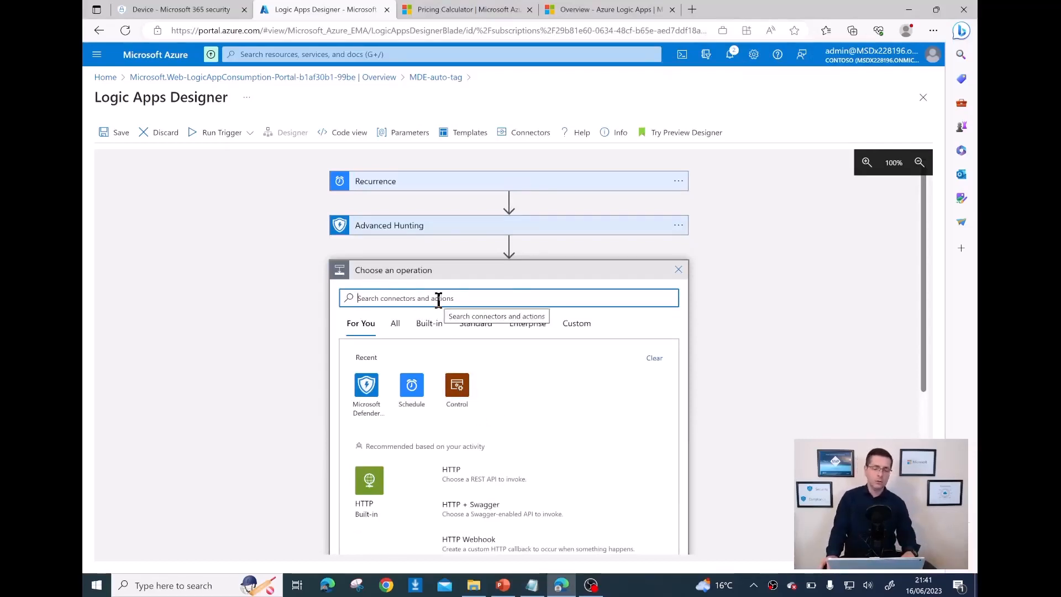
{"action": "left_click", "coordinate": [461, 390]}
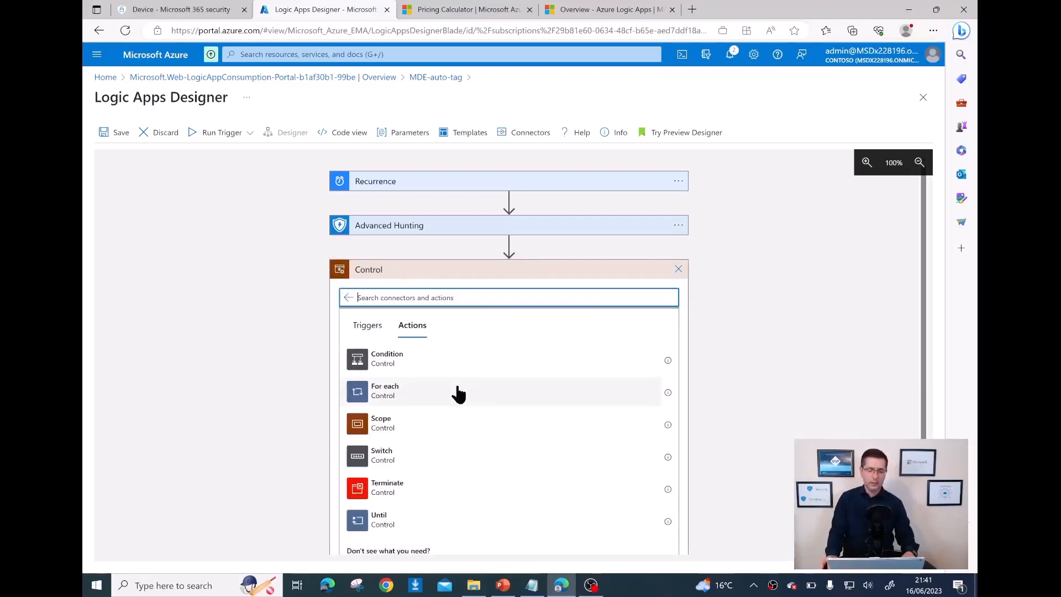
{"action": "left_click", "coordinate": [405, 396]}
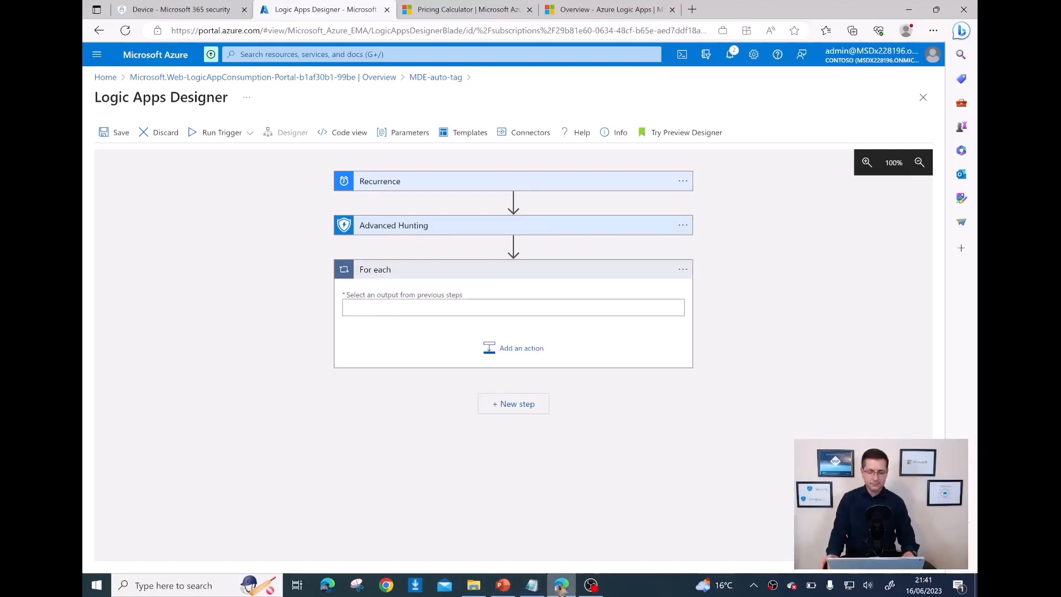
Check the loop input in the notes and set the For each output to the Results dynamic content from Advanced Hunting.
{"action": "left_click", "coordinate": [532, 585]}
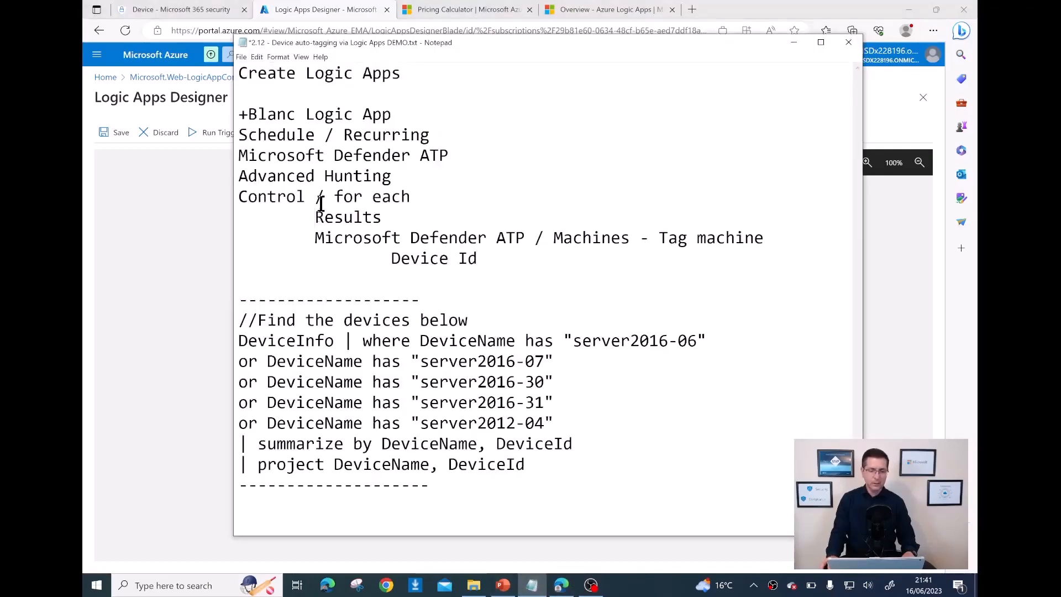
{"action": "left_click_drag", "start_coordinate": [315, 217], "coordinate": [385, 218]}
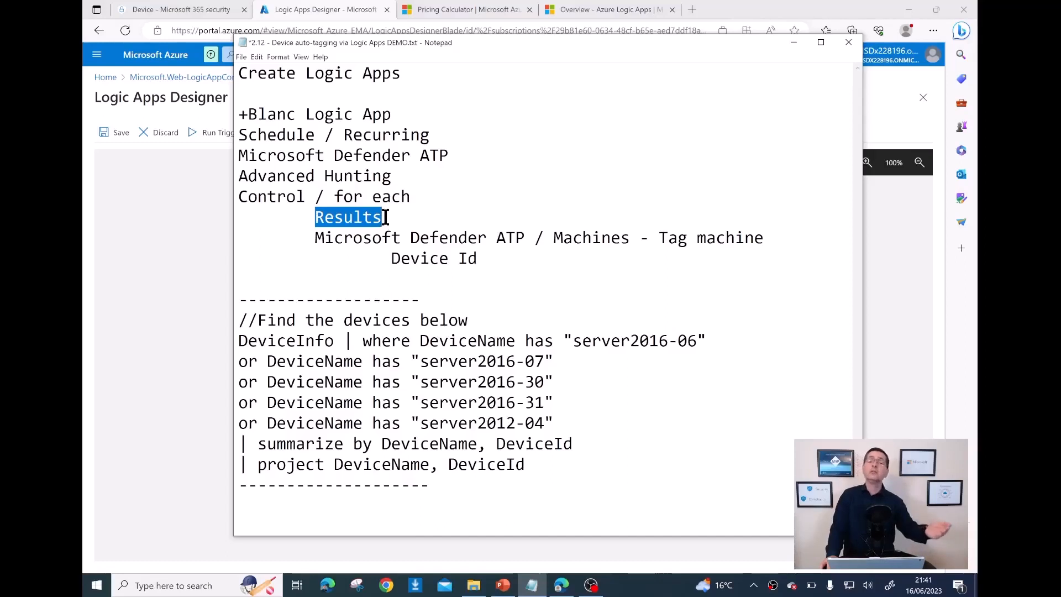
{"action": "left_click", "coordinate": [88, 330]}
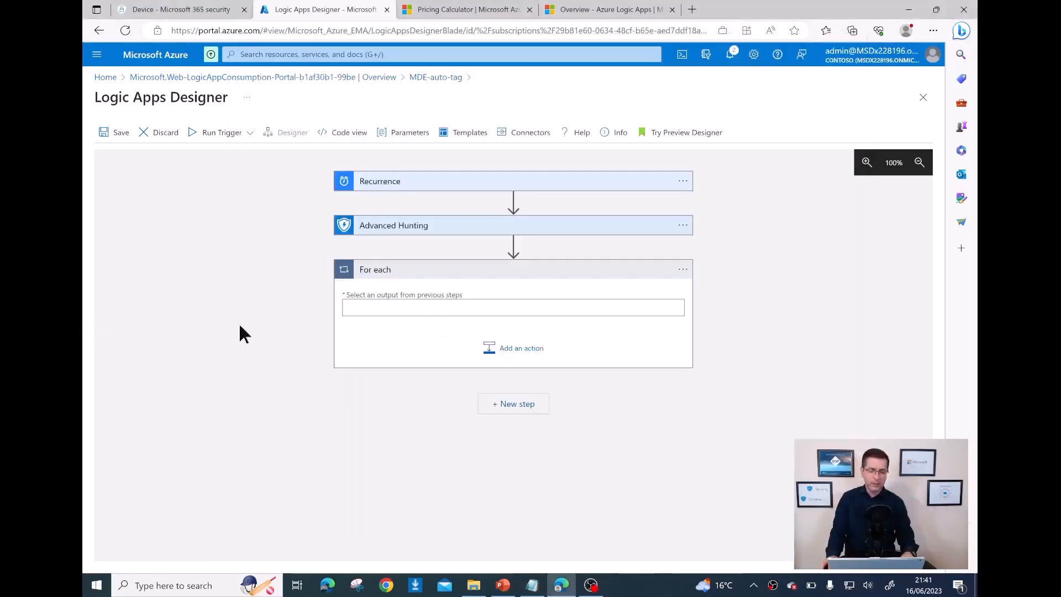
{"action": "left_click", "coordinate": [392, 308]}
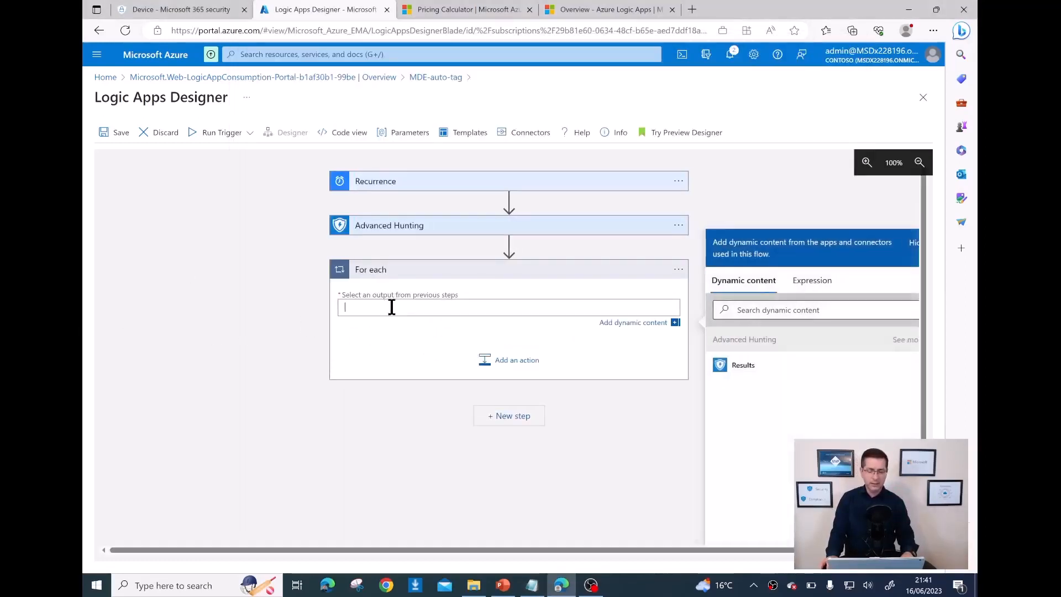
{"action": "left_click", "coordinate": [752, 313]}
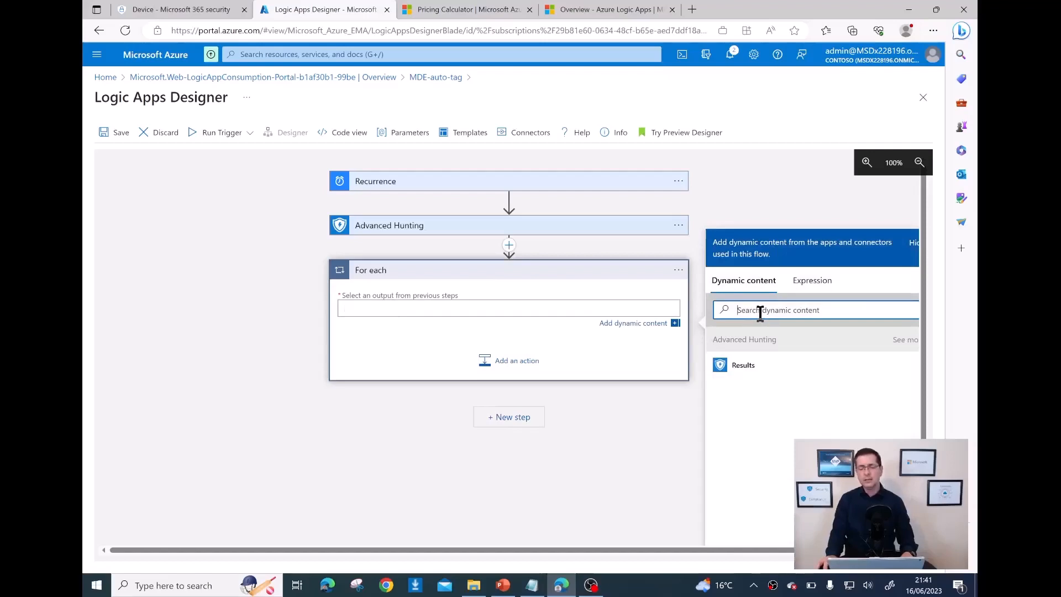
{"action": "left_click", "coordinate": [741, 373]}
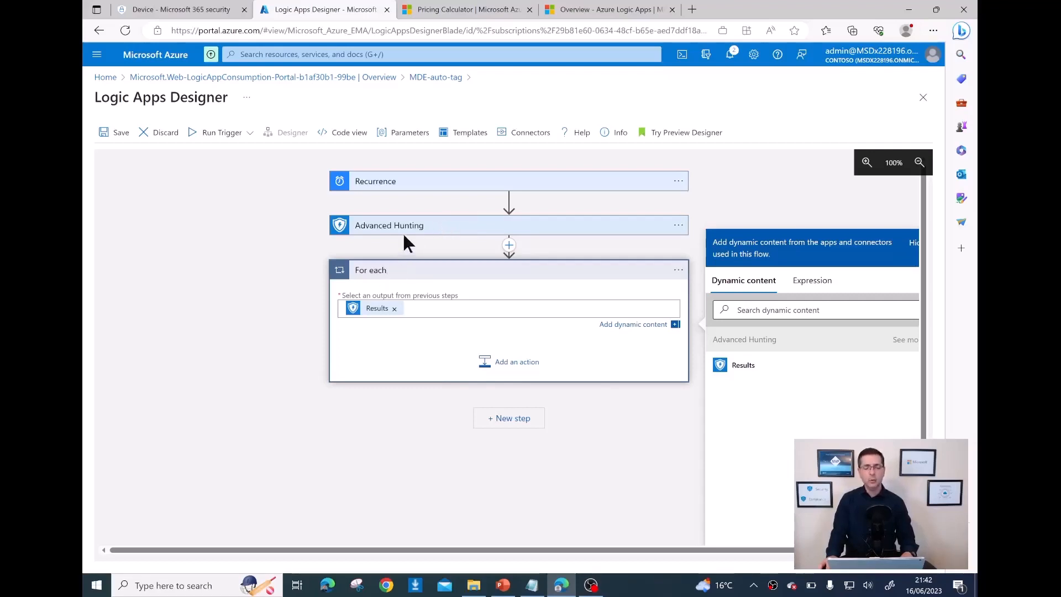
{"action": "mouse_move", "coordinate": [371, 319]}
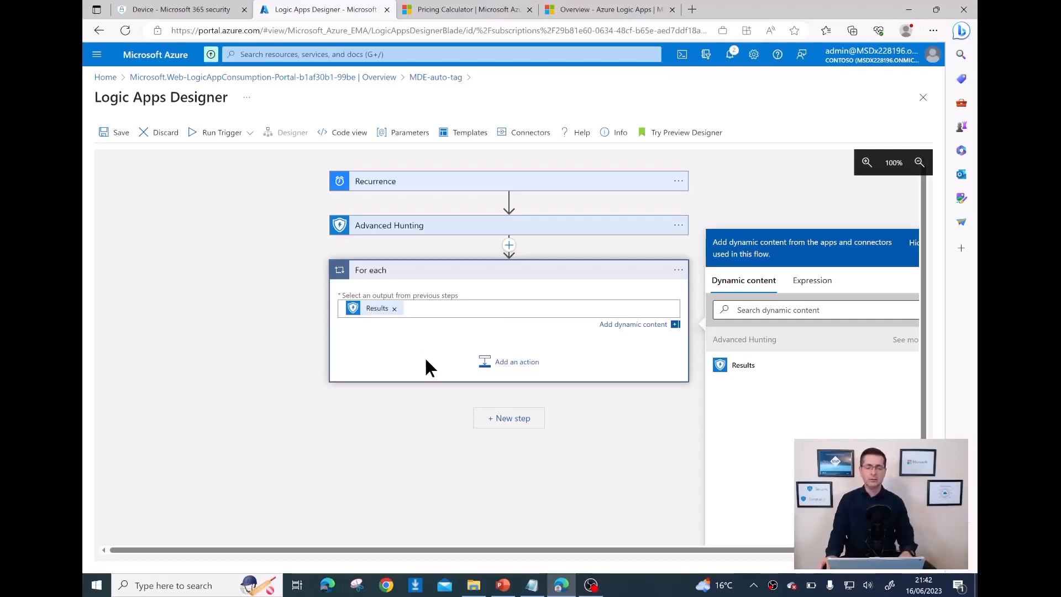
Check the next action in the notes and add the Microsoft Defender ATP action Machines - Tag machine inside the For each loop.
{"action": "left_click", "coordinate": [507, 366]}
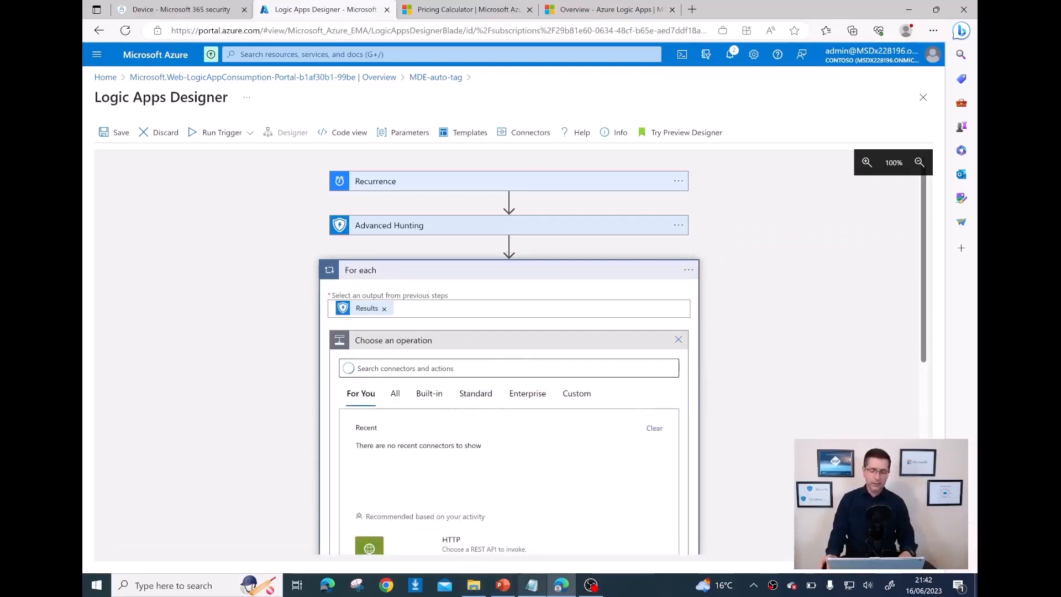
{"action": "left_click", "coordinate": [533, 585]}
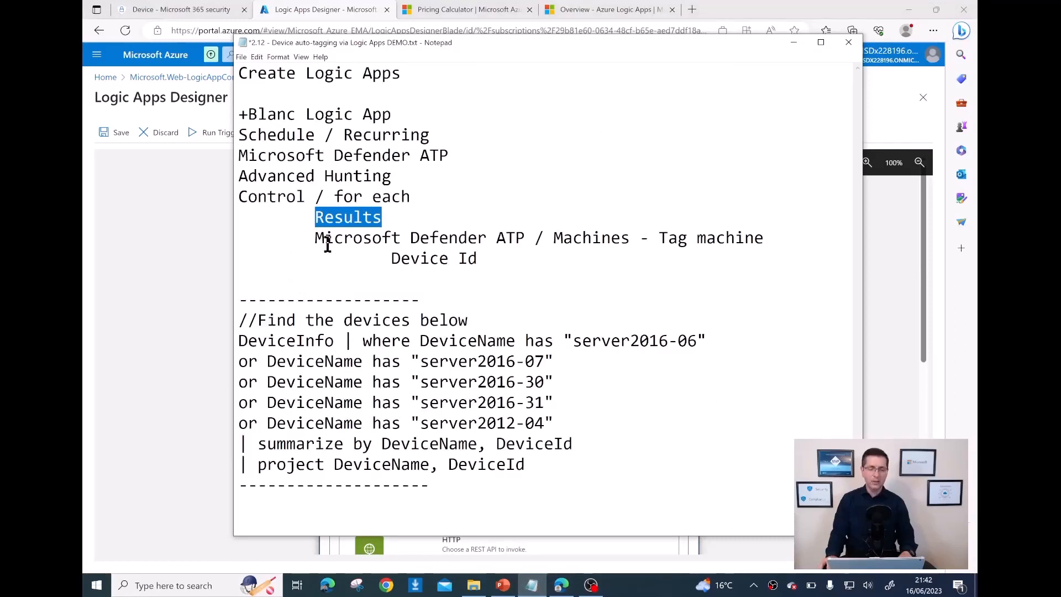
{"action": "left_click_drag", "start_coordinate": [316, 238], "coordinate": [765, 246]}
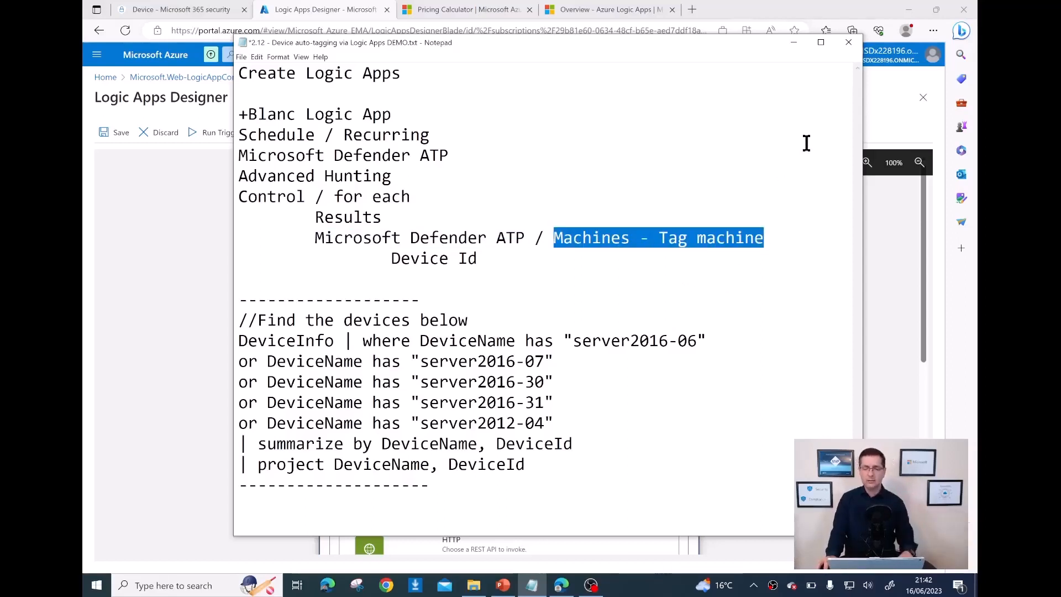
{"action": "left_click", "coordinate": [794, 43]}
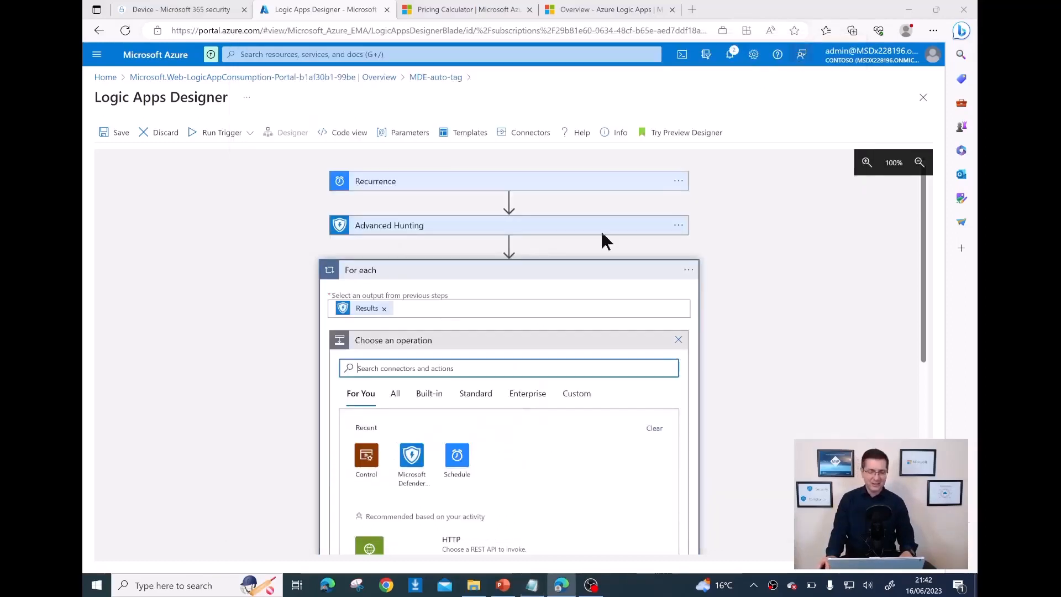
{"action": "scroll", "coordinate": [518, 456], "scroll_direction": "down", "scroll_amount": 2}
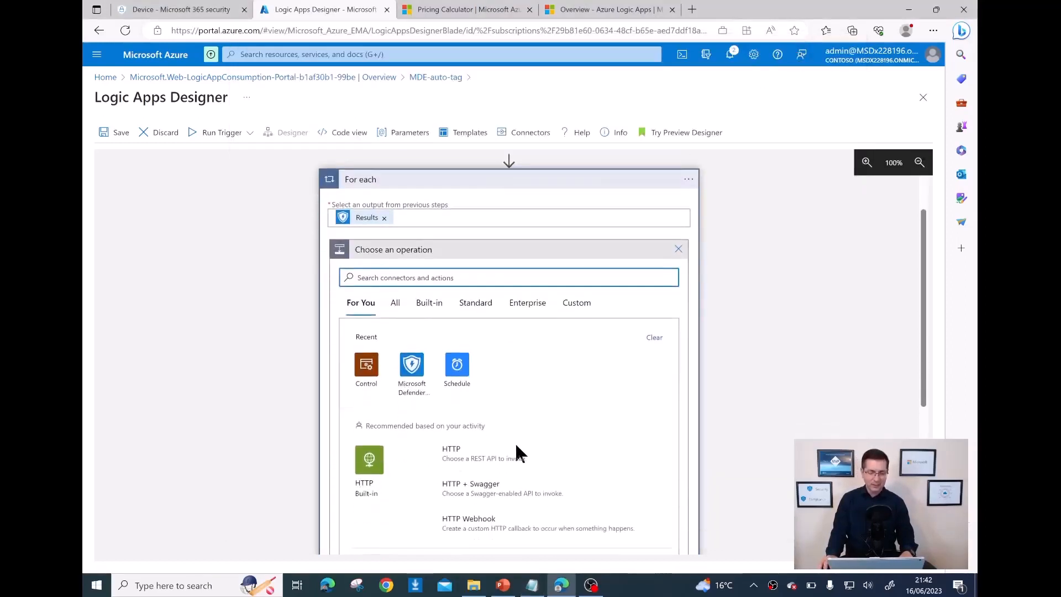
{"action": "left_click", "coordinate": [390, 248]}
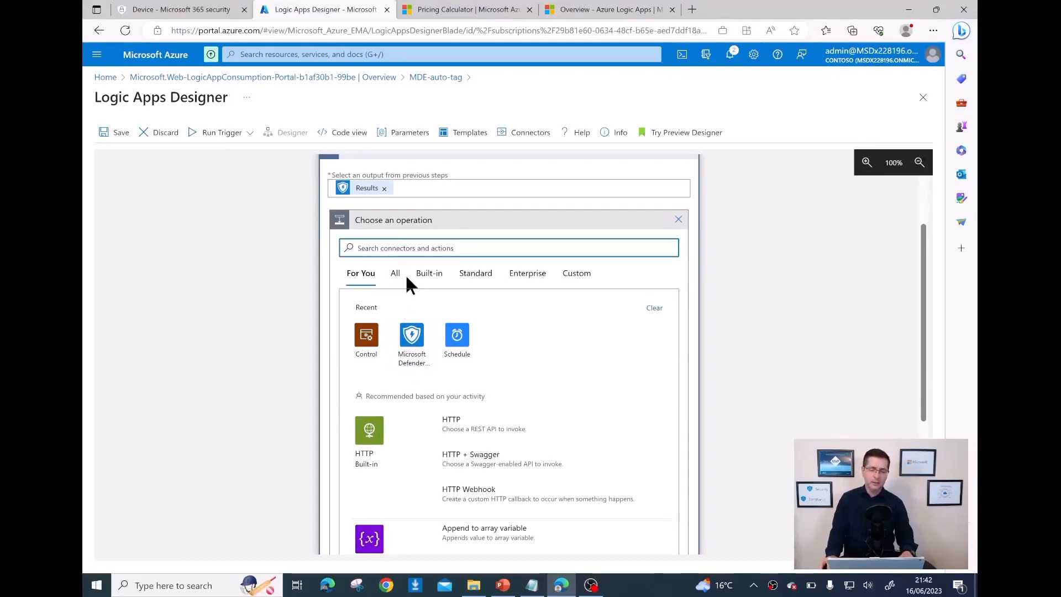
{"action": "left_click", "coordinate": [412, 338]}
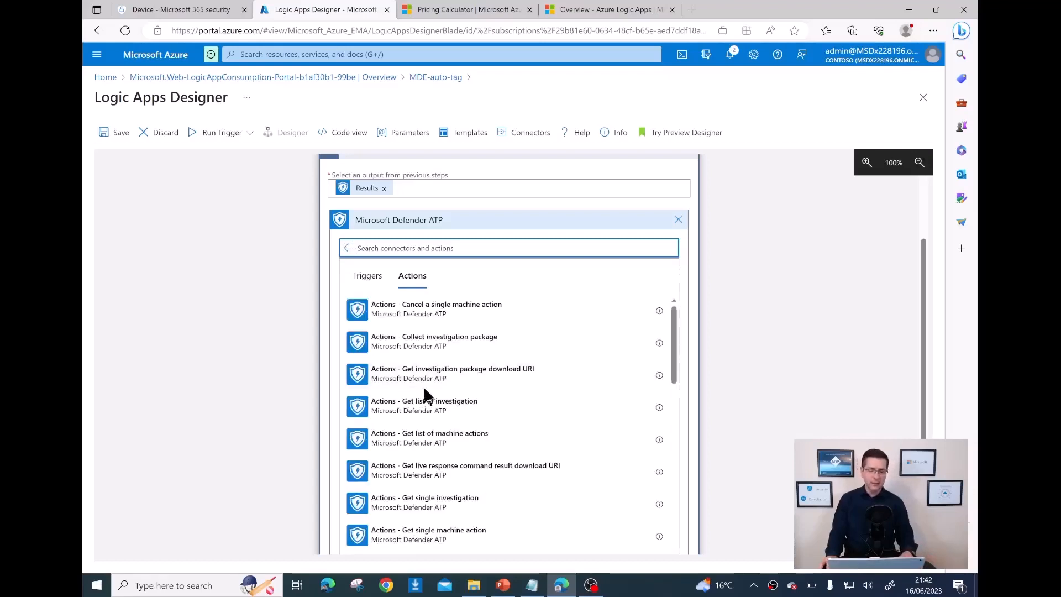
{"action": "type", "text": "tag"}
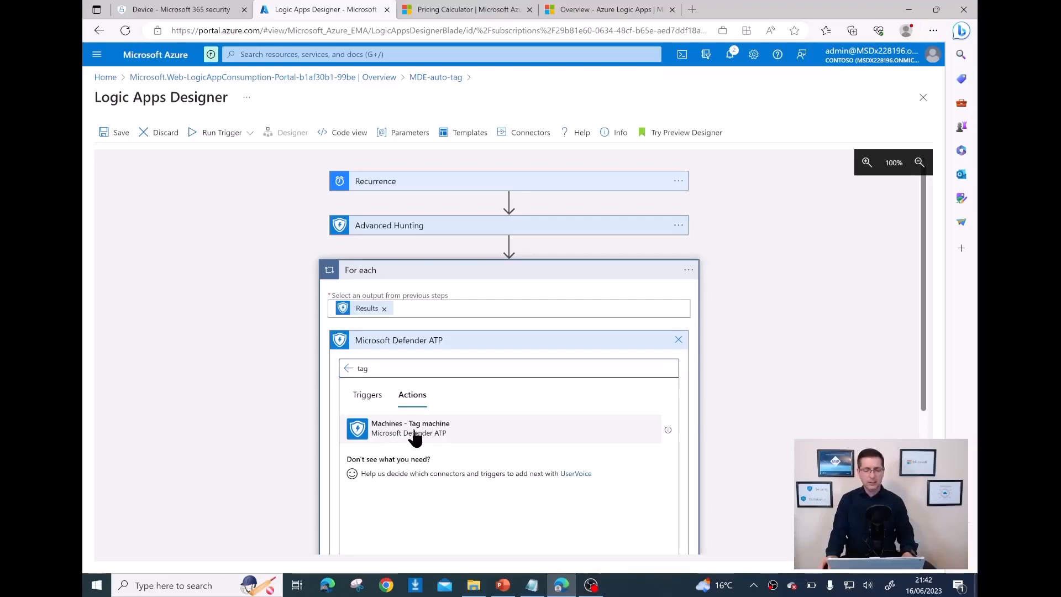
{"action": "left_click", "coordinate": [415, 434]}
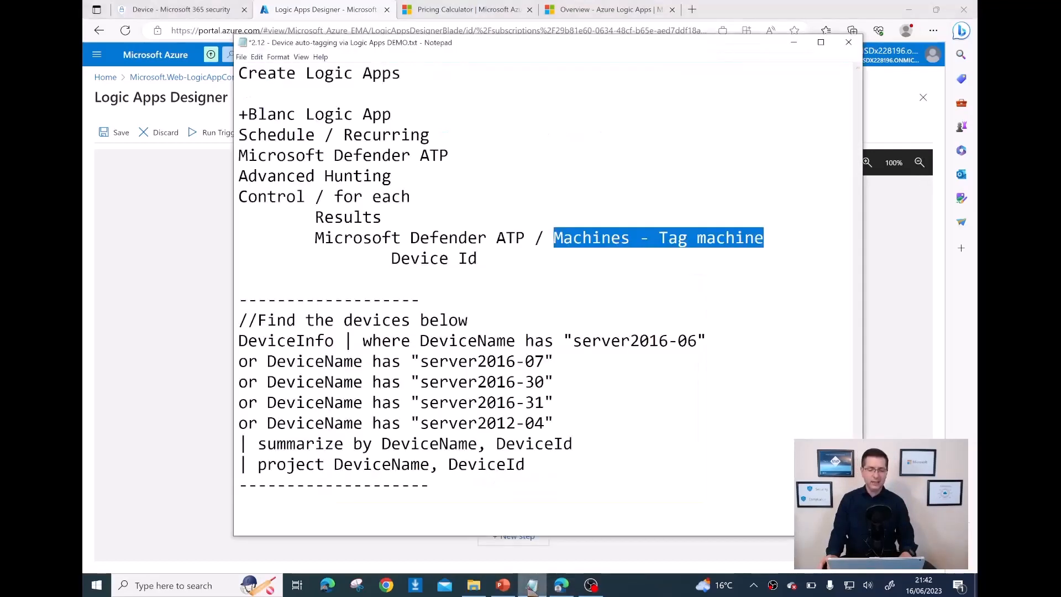
Switch to the Notepad notes and correct "Device Id" below the Tag machine line to "DeviceId".
{"action": "left_click", "coordinate": [531, 584]}
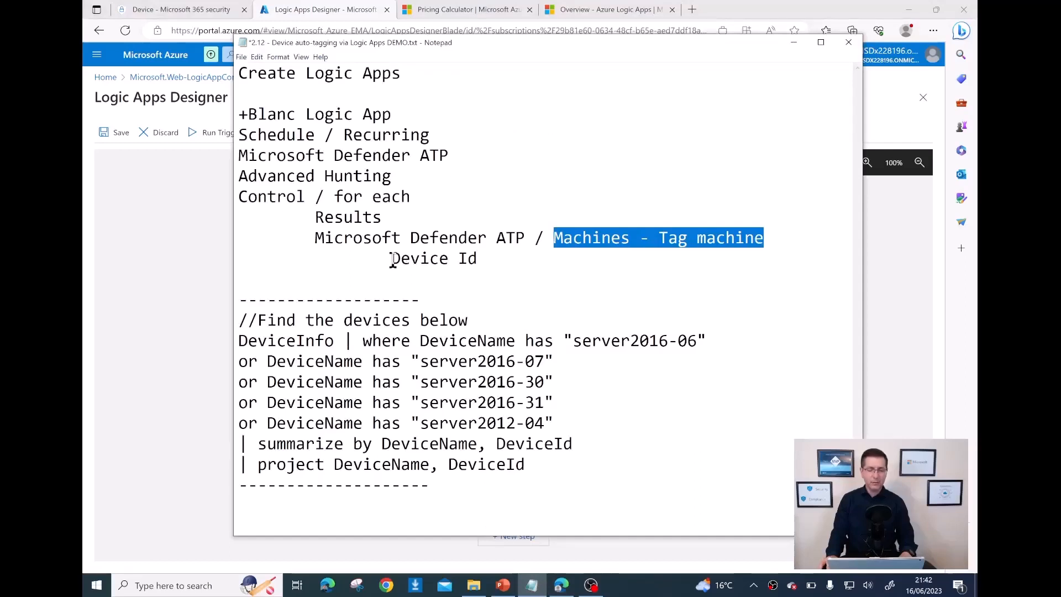
{"action": "left_click_drag", "start_coordinate": [389, 259], "coordinate": [481, 259]}
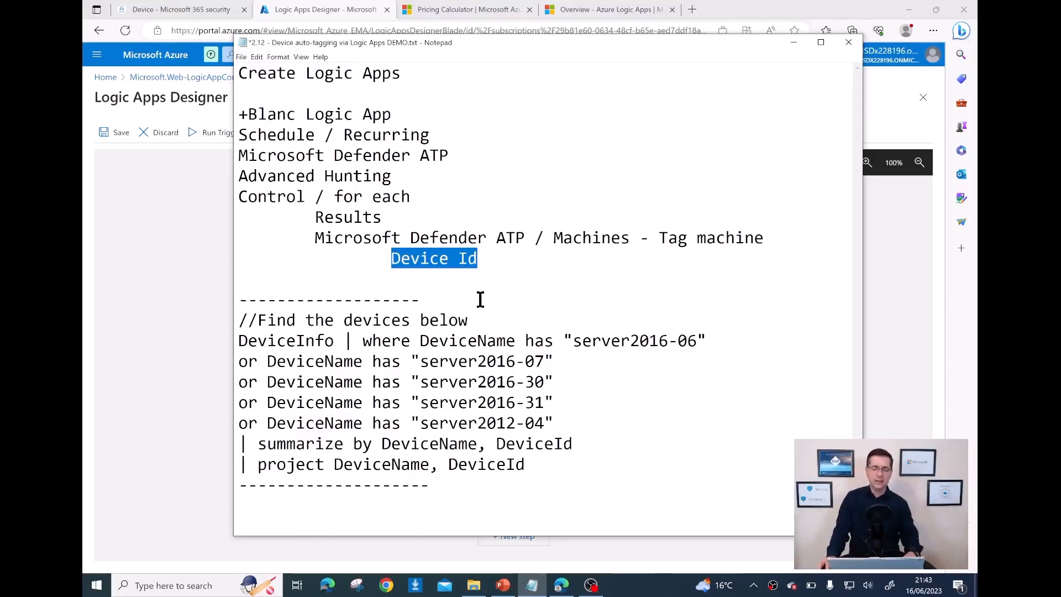
{"action": "left_click", "coordinate": [449, 261]}
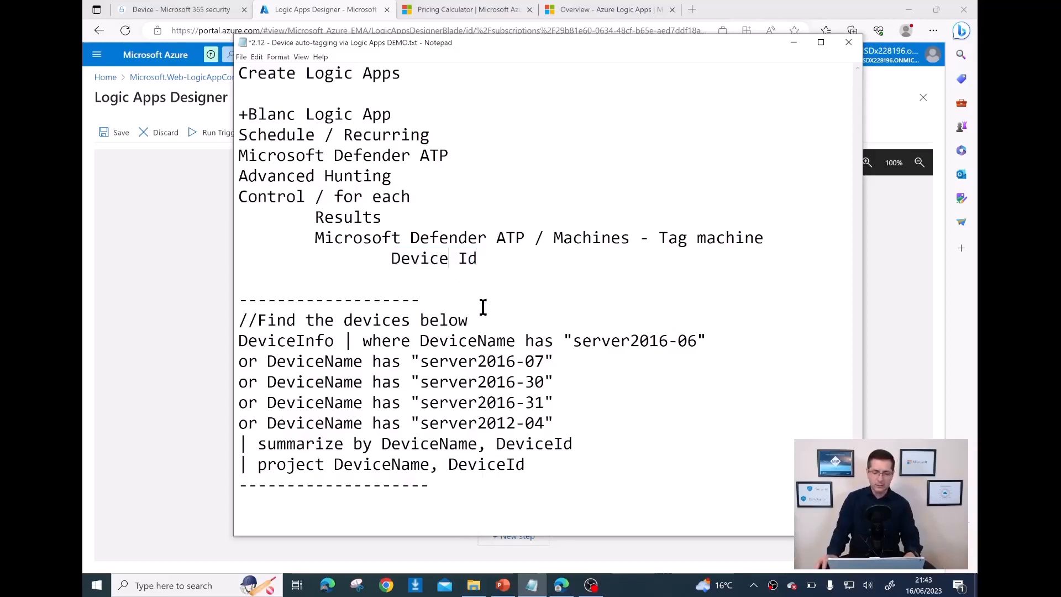
{"action": "key", "text": "Delete"}
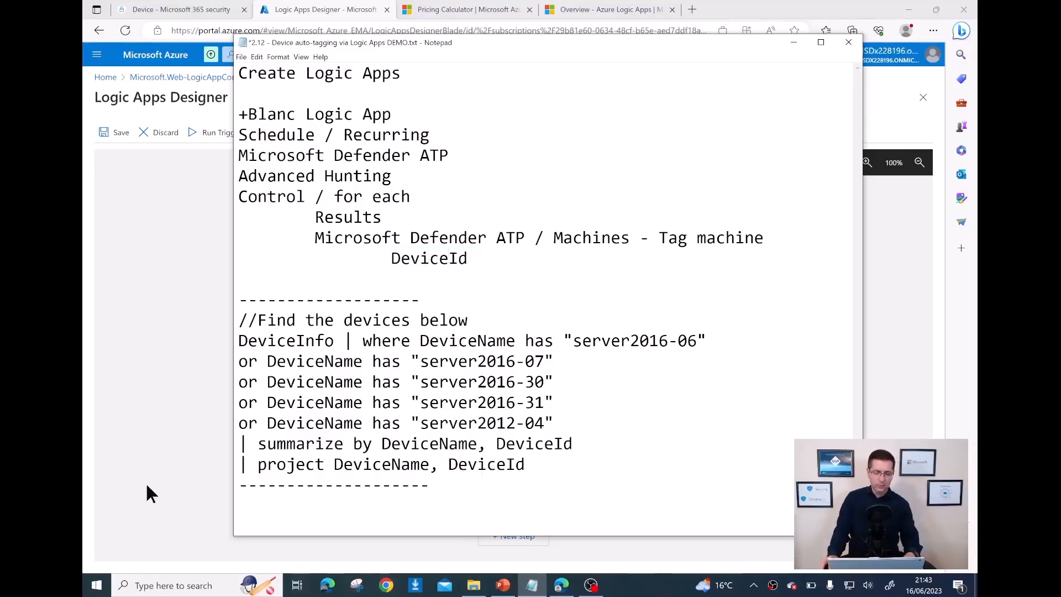
Return to the Logic Apps Designer and set the Tag machine action's machine ID to the DeviceId dynamic content from Advanced Hunting.
{"action": "left_click", "coordinate": [156, 480]}
{"action": "left_click", "coordinate": [498, 363]}
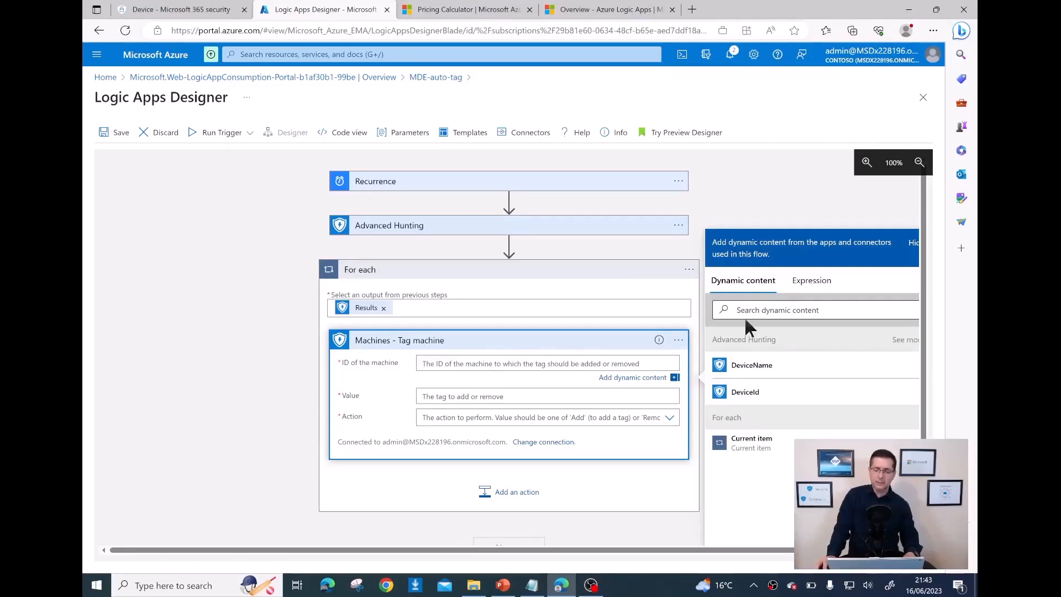
{"action": "left_click", "coordinate": [750, 397]}
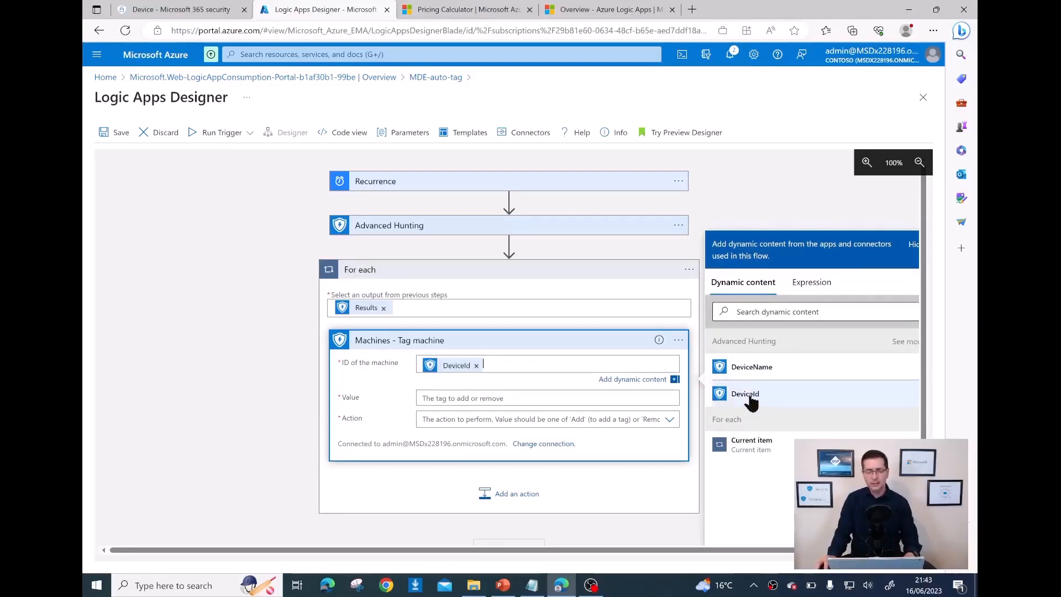
Set the Tag machine action's Value to Critical_srv and its Action to Add, and save the logic app.
{"action": "left_click", "coordinate": [506, 401]}
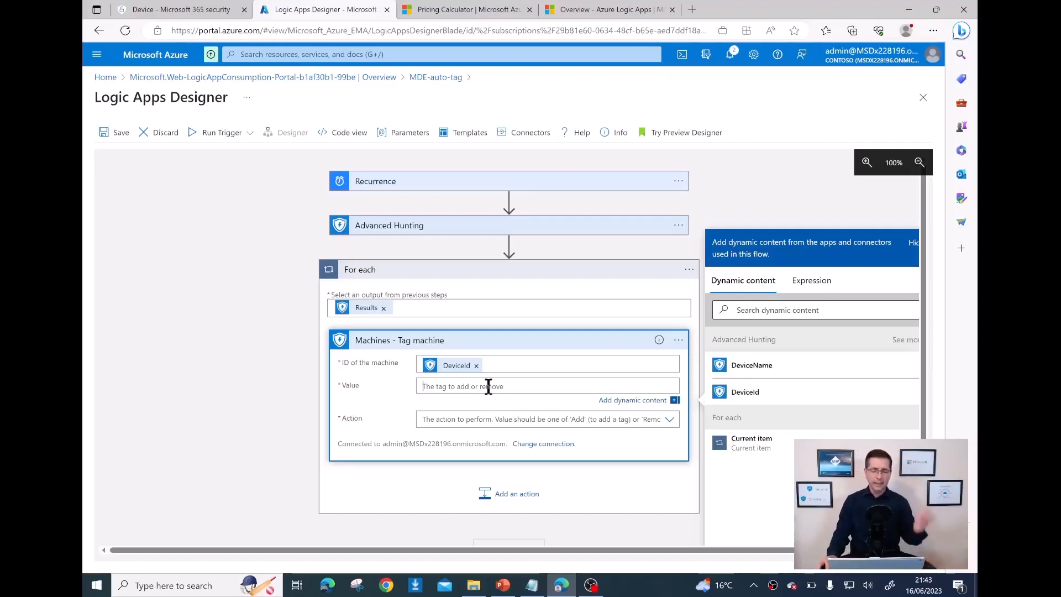
{"action": "type", "text": "Cr"}
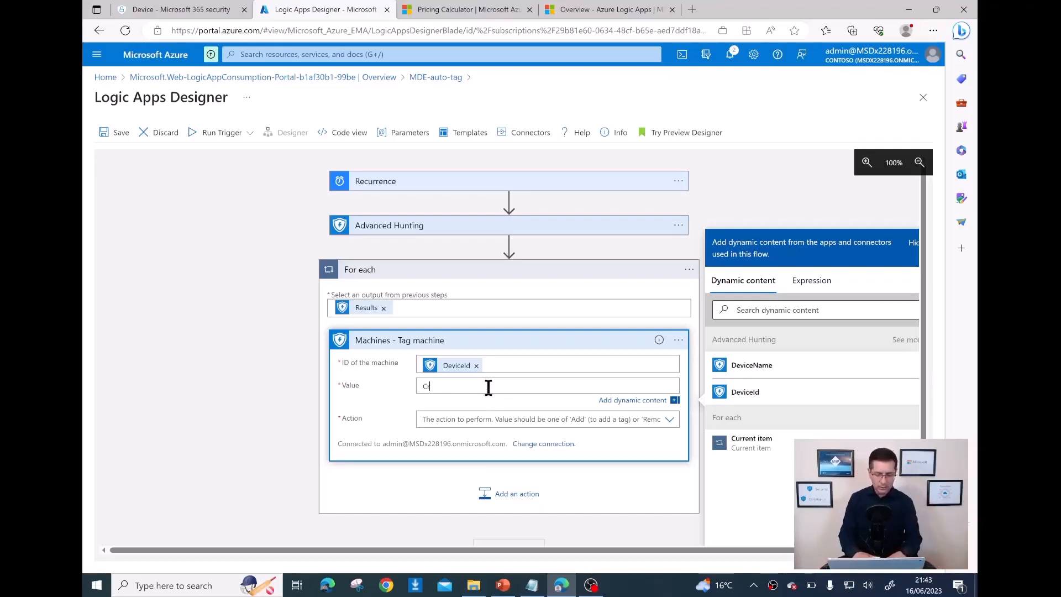
{"action": "type", "text": "itical_srv"}
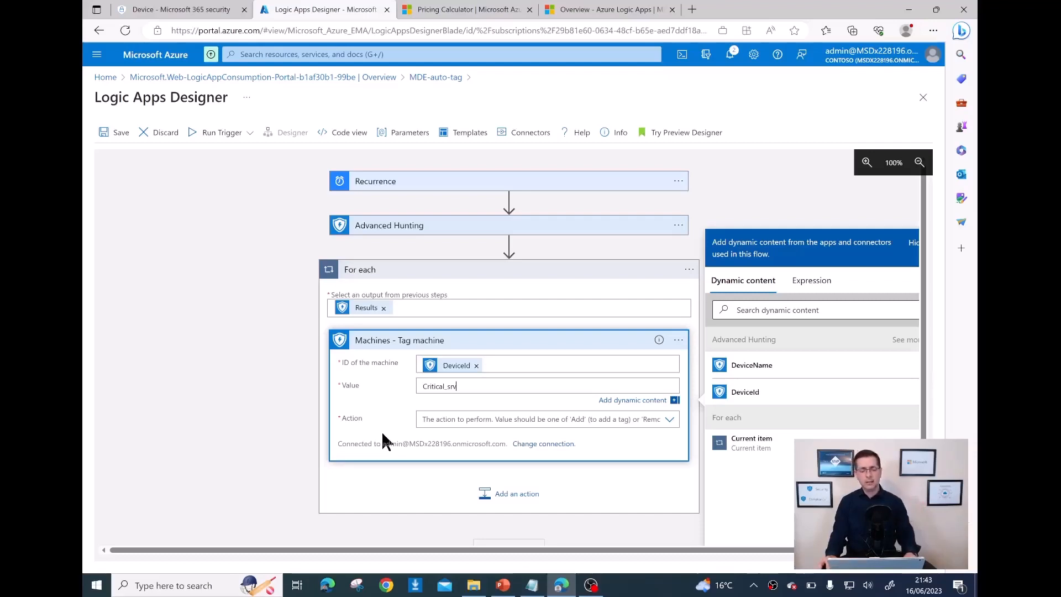
{"action": "left_click", "coordinate": [464, 424]}
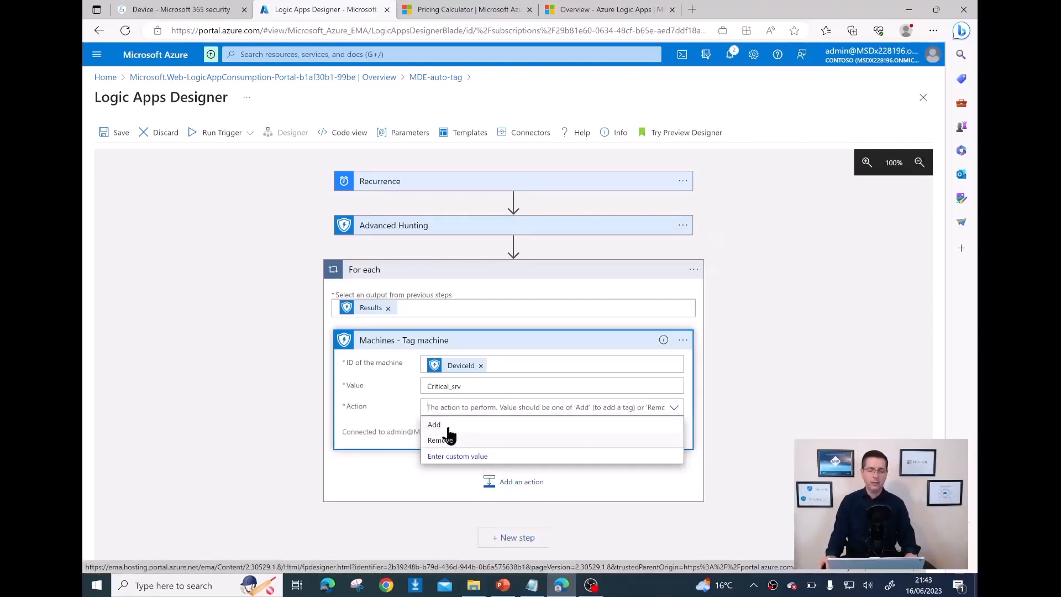
{"action": "left_click", "coordinate": [447, 427]}
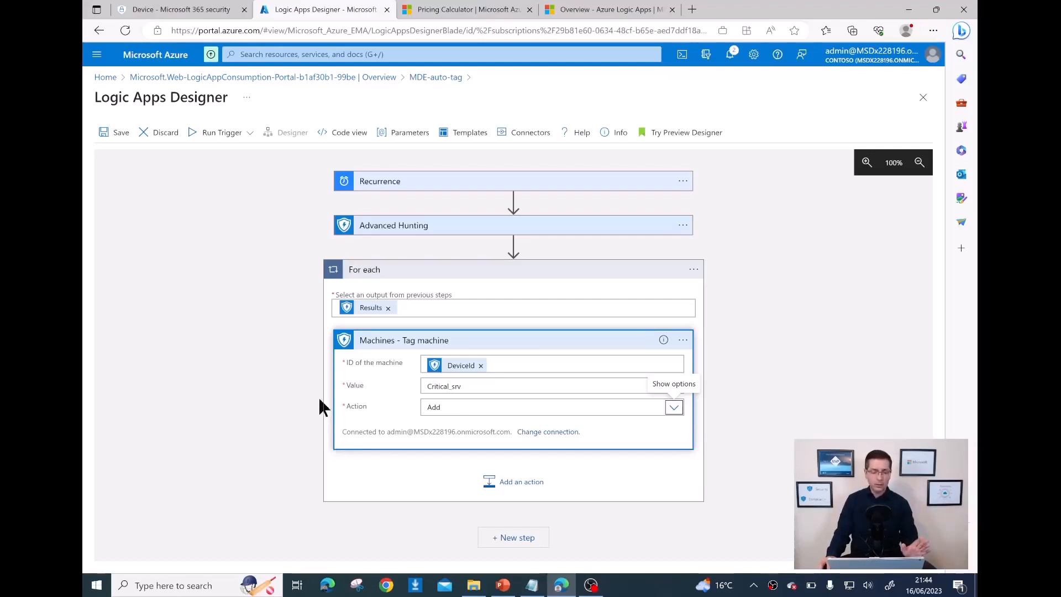
{"action": "left_click", "coordinate": [290, 382]}
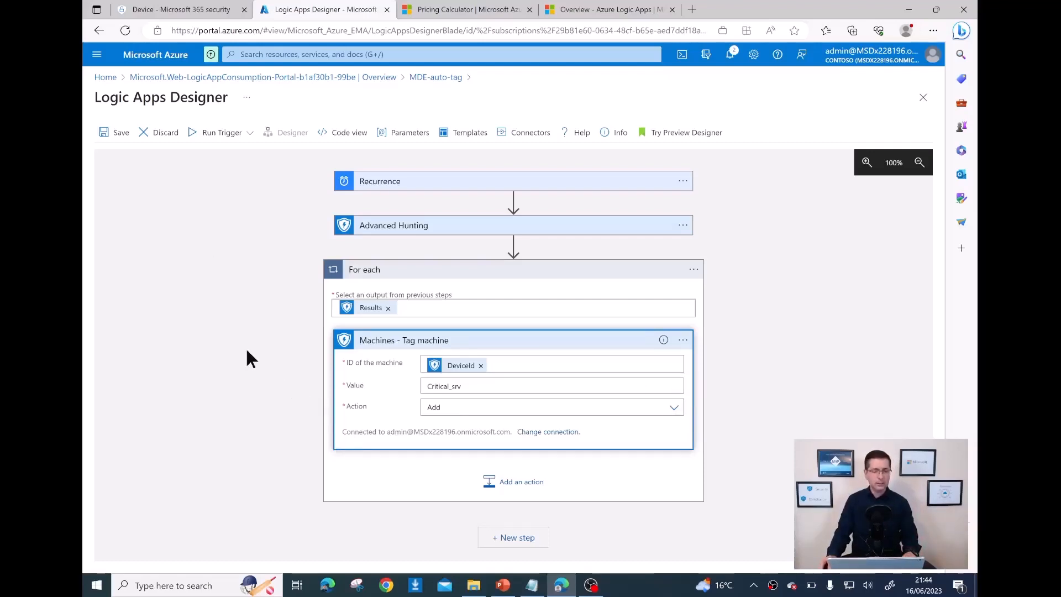
{"action": "left_click", "coordinate": [111, 136]}
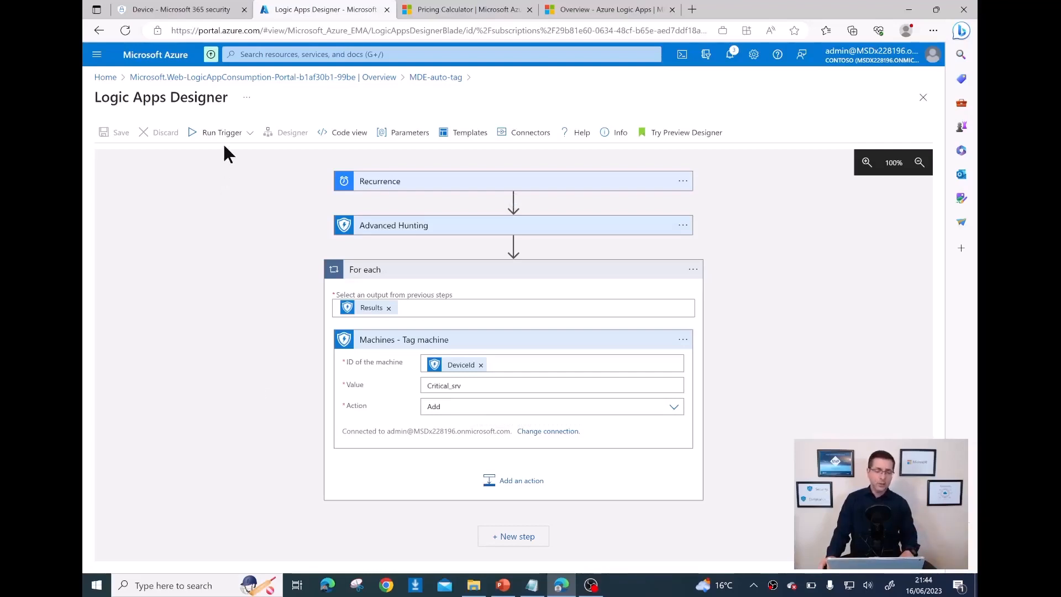
Expand the Recurrence trigger and set its frequency to Month.
{"action": "left_click", "coordinate": [440, 184]}
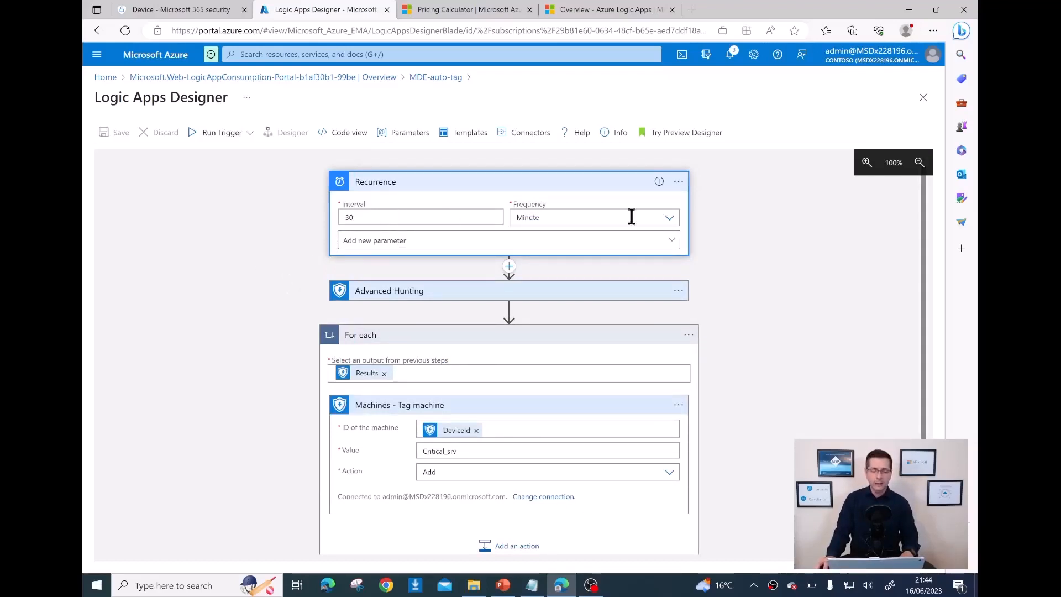
{"action": "left_click", "coordinate": [671, 219]}
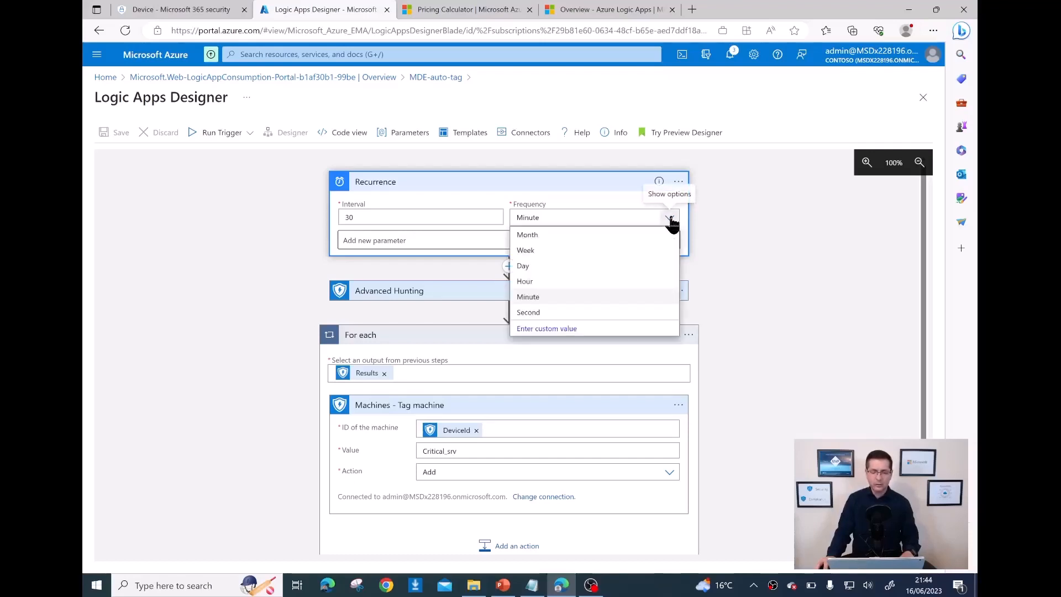
{"action": "left_click", "coordinate": [535, 237]}
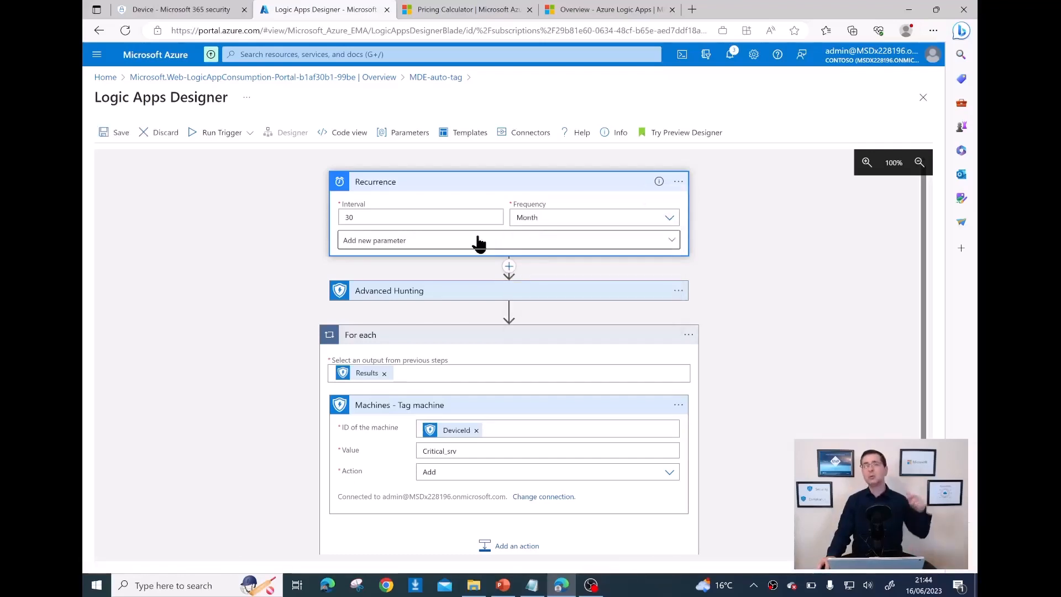
{"action": "left_click", "coordinate": [274, 271]}
Save the logic app and run its trigger manually, checking the run status of each workflow step.
{"action": "left_click", "coordinate": [108, 134]}
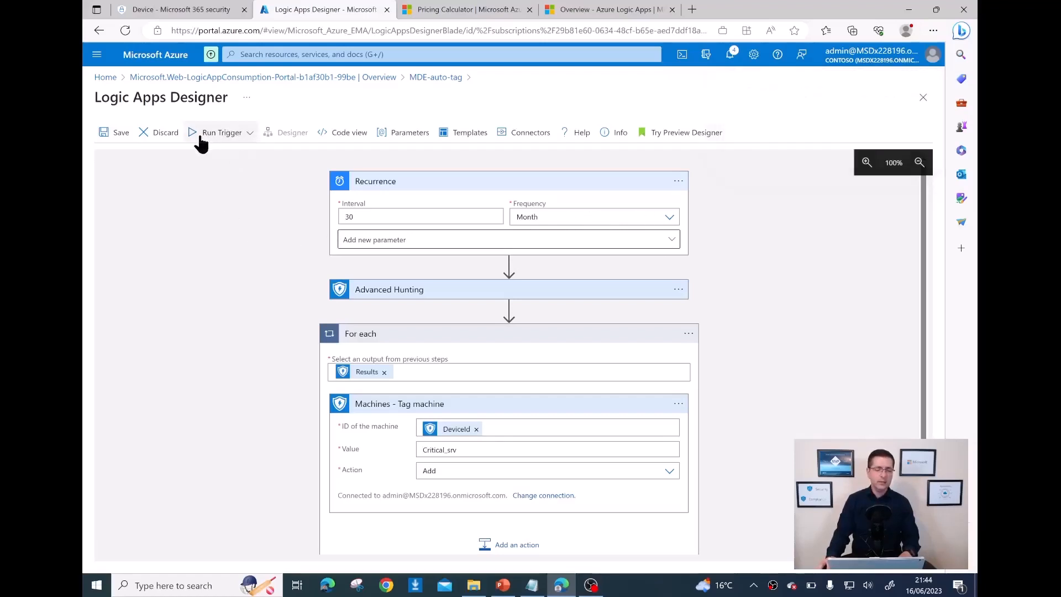
{"action": "left_click", "coordinate": [194, 154]}
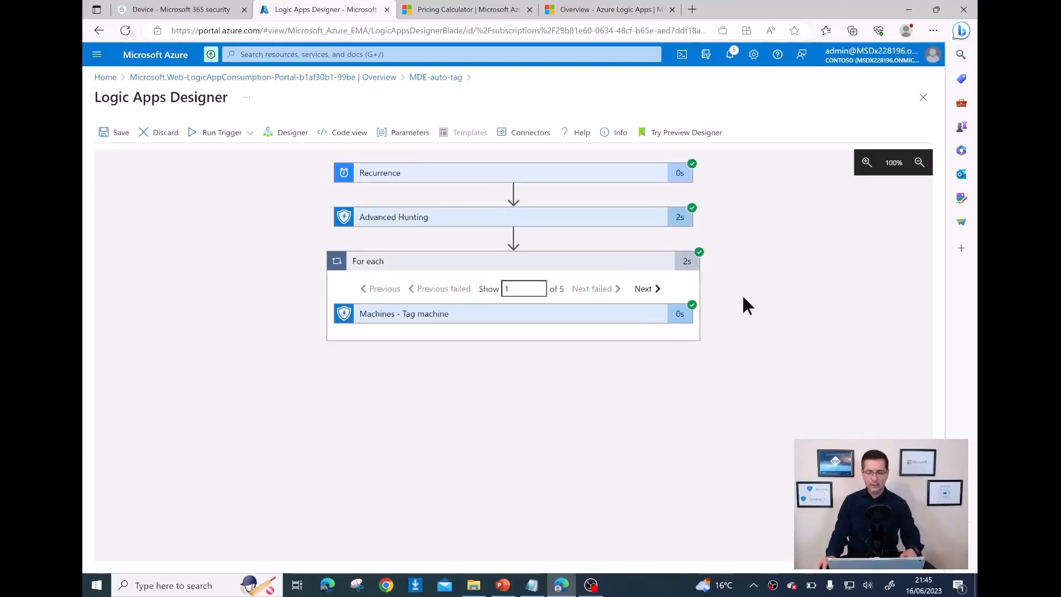
{"action": "mouse_move", "coordinate": [657, 163]}
{"action": "left_mouse_down"}
{"action": "mouse_move", "coordinate": [668, 257]}
{"action": "mouse_move", "coordinate": [657, 295]}
{"action": "mouse_move", "coordinate": [769, 282]}
{"action": "mouse_move", "coordinate": [694, 159]}
{"action": "mouse_move", "coordinate": [654, 155]}
{"action": "left_mouse_up"}
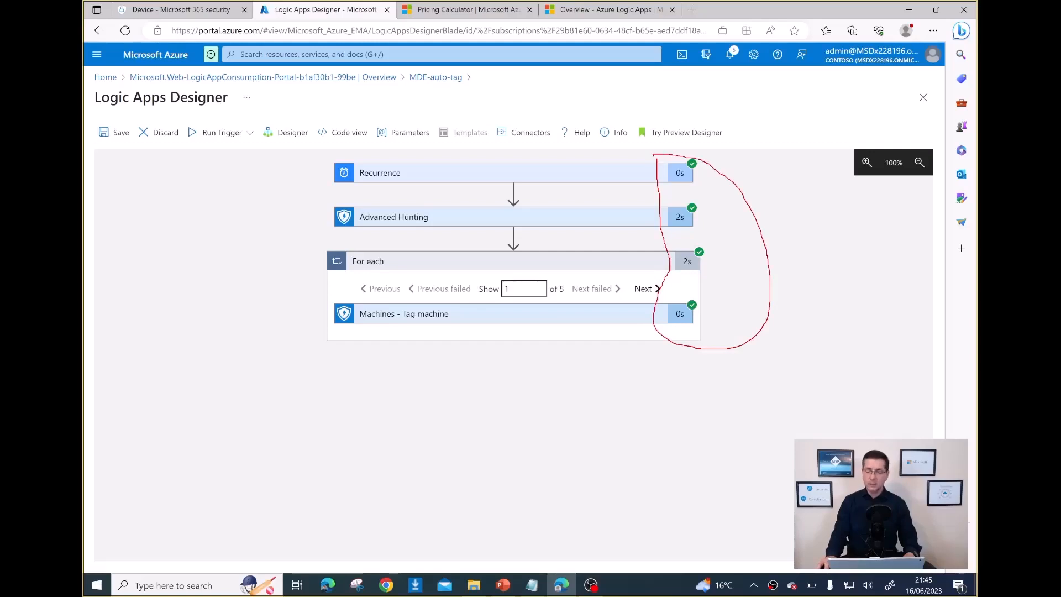
Switch to Microsoft 365 Defender, refresh the Device Inventory and examine the Tags column for the Critical_srv tag on the servers.
{"action": "left_click", "coordinate": [179, 6]}
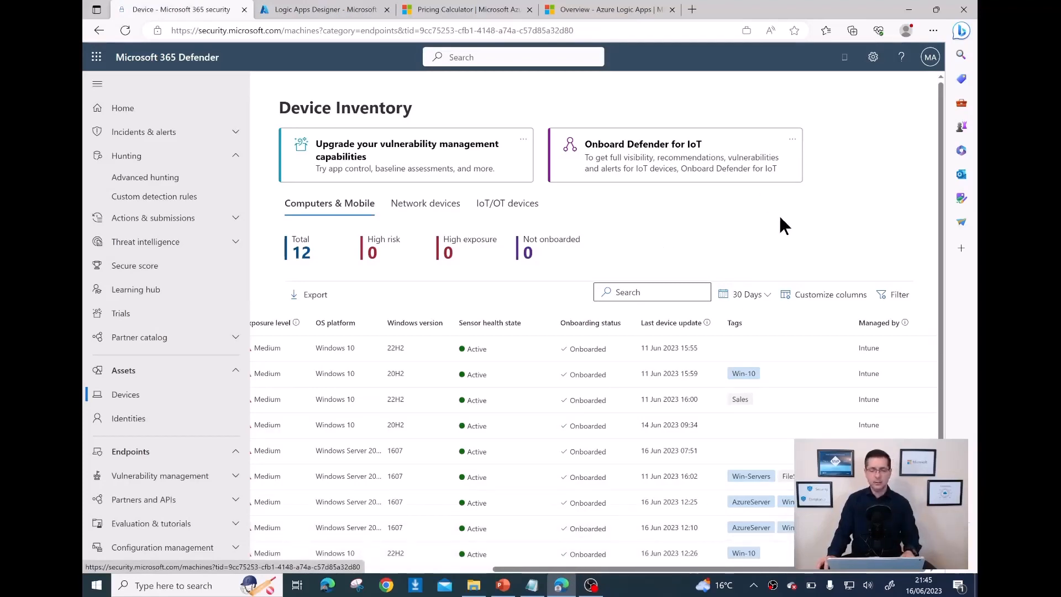
{"action": "left_click", "coordinate": [125, 31]}
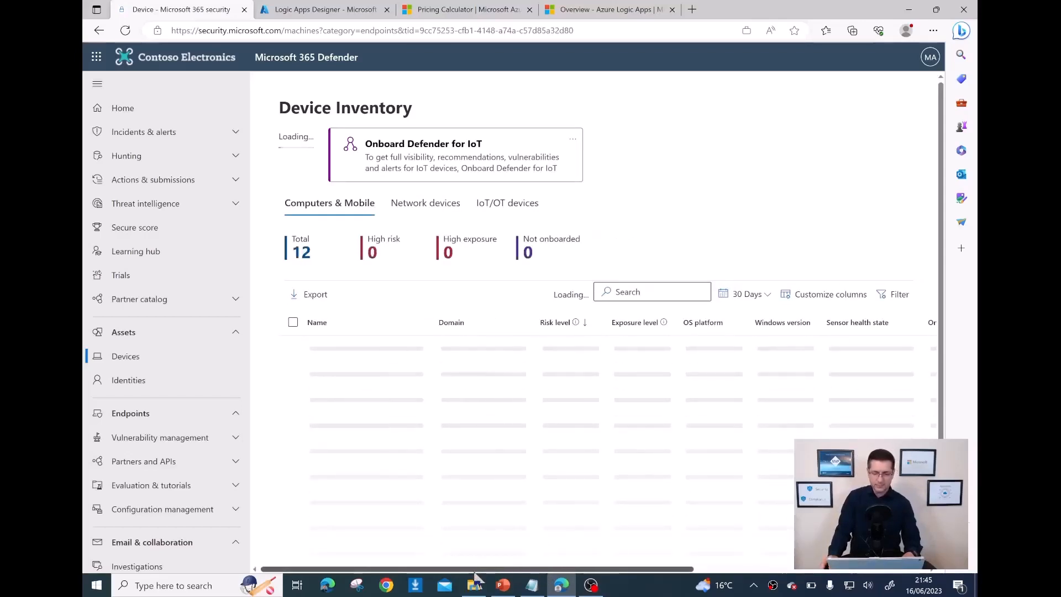
{"action": "left_click_drag", "start_coordinate": [475, 572], "coordinate": [778, 586]}
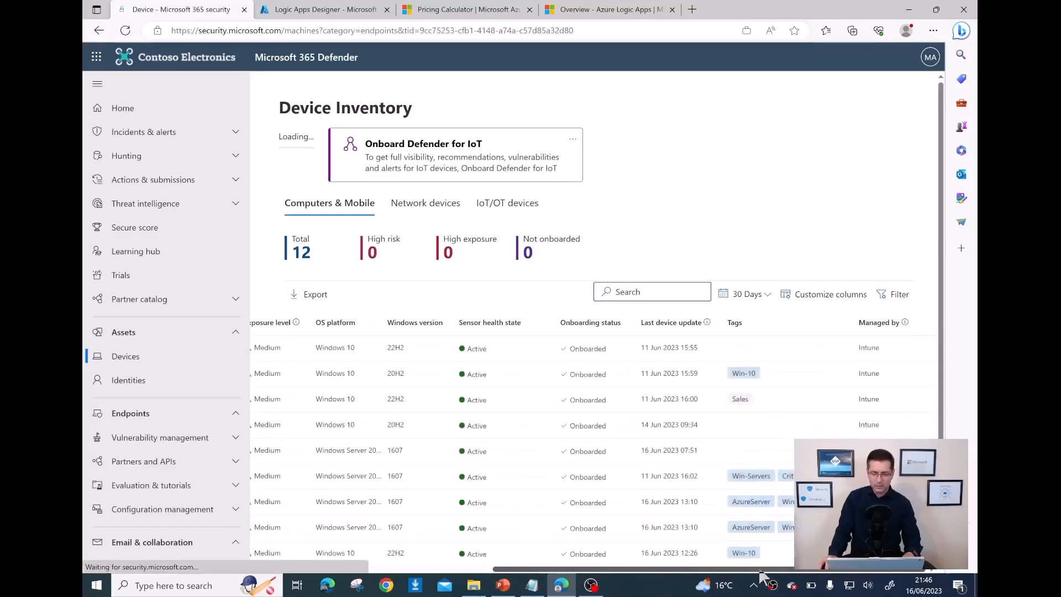
{"action": "scroll", "coordinate": [702, 521], "scroll_direction": "down", "scroll_amount": 2}
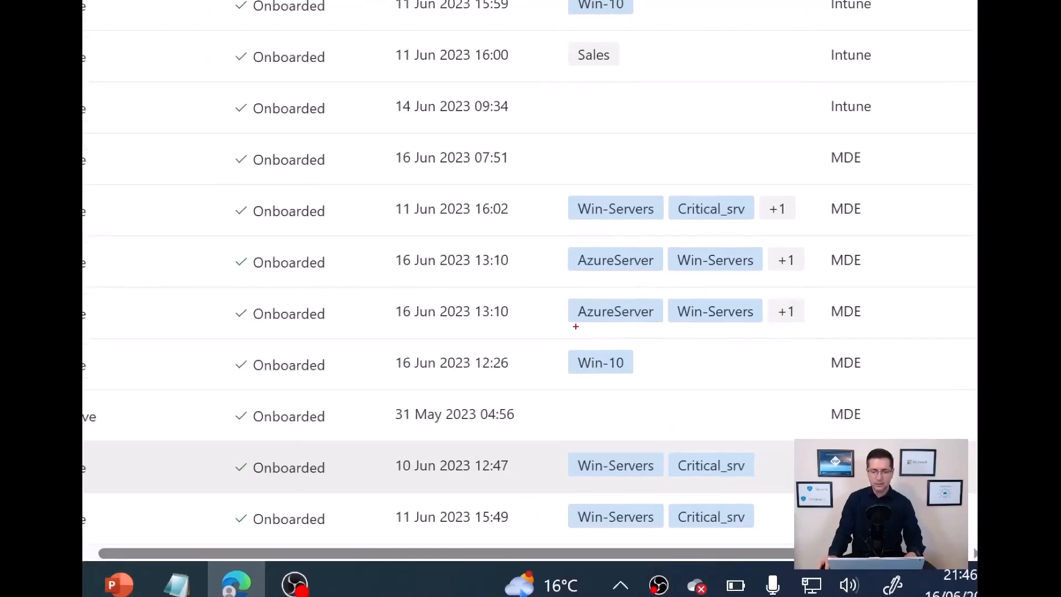
{"action": "left_click_drag", "start_coordinate": [708, 201], "coordinate": [732, 147]}
{"action": "left_click_drag", "start_coordinate": [710, 257], "coordinate": [749, 233]}
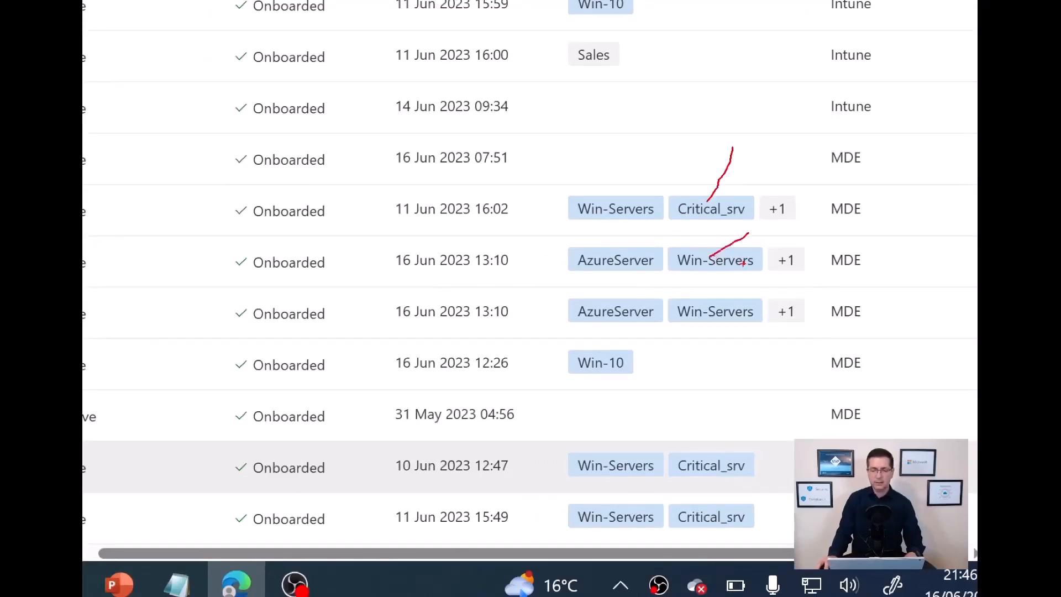
{"action": "left_click_drag", "start_coordinate": [722, 314], "coordinate": [768, 291]}
{"action": "left_click_drag", "start_coordinate": [695, 478], "coordinate": [728, 462]}
{"action": "left_click_drag", "start_coordinate": [707, 526], "coordinate": [750, 503]}
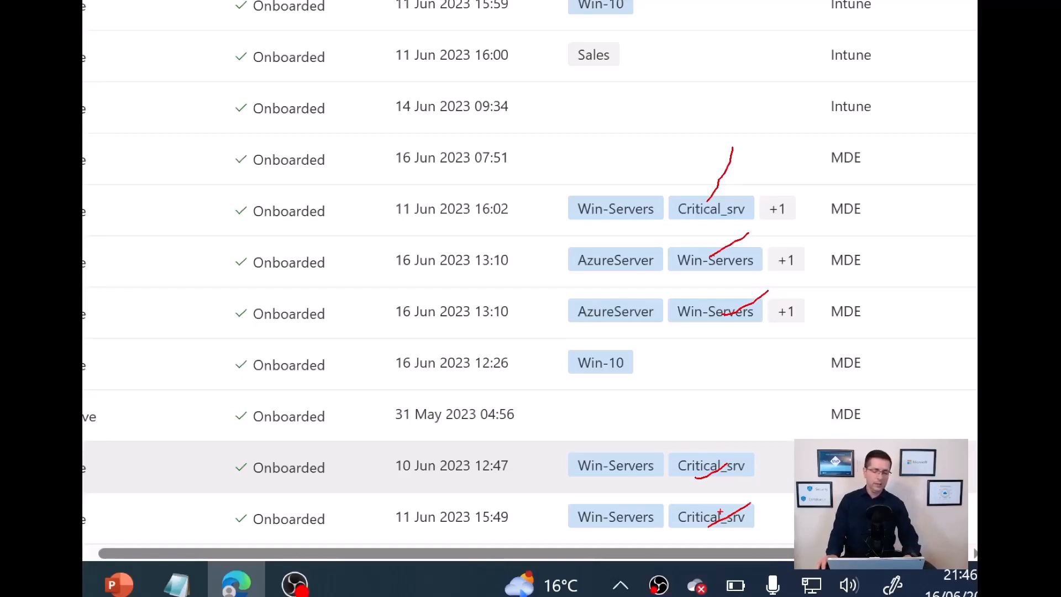
{"action": "key", "text": "Escape"}
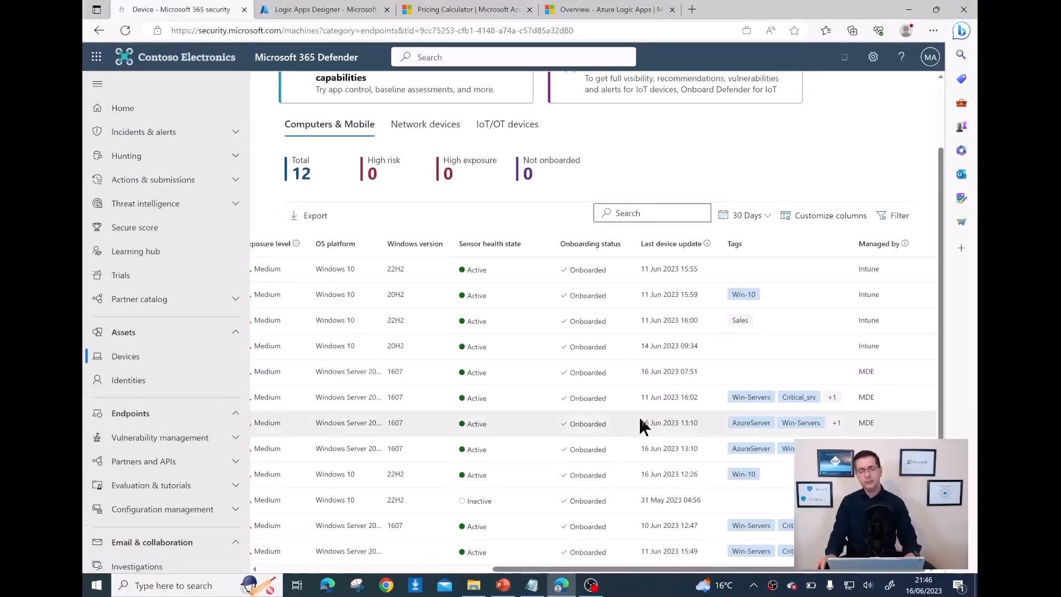
Switch to the Azure portal, go from the deployment overview to the MDE-auto-tag resource and open it in the logic app designer.
{"action": "left_click", "coordinate": [338, 9]}
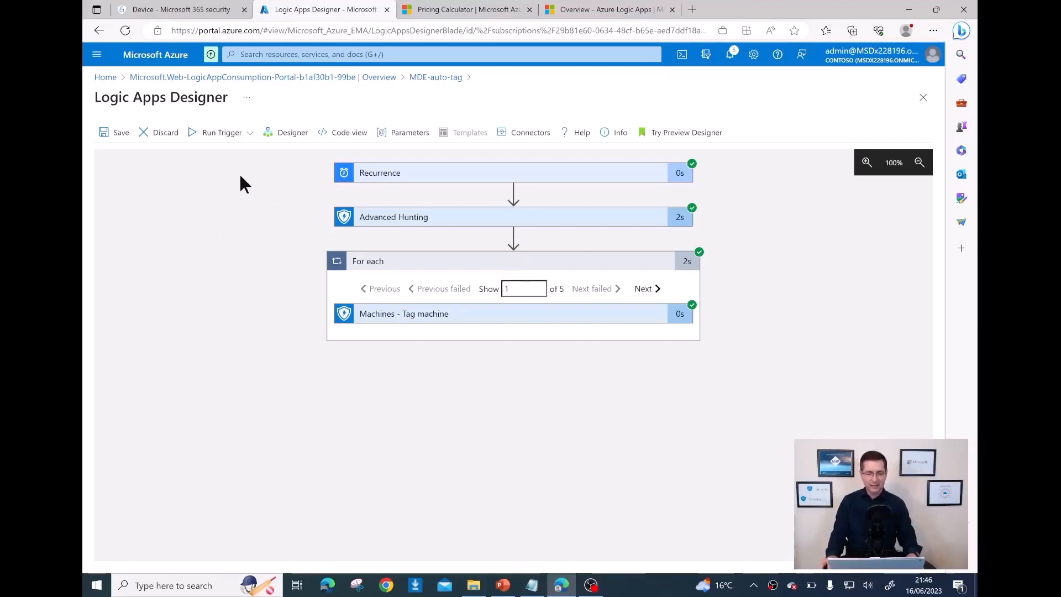
{"action": "left_click", "coordinate": [206, 83]}
{"action": "left_click", "coordinate": [557, 95]}
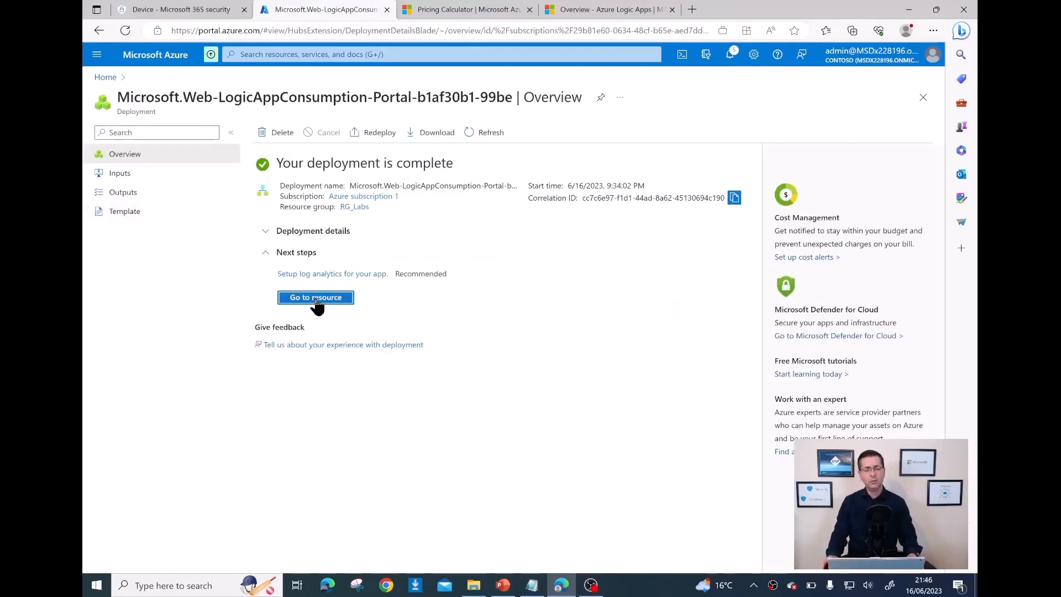
{"action": "left_click", "coordinate": [317, 301]}
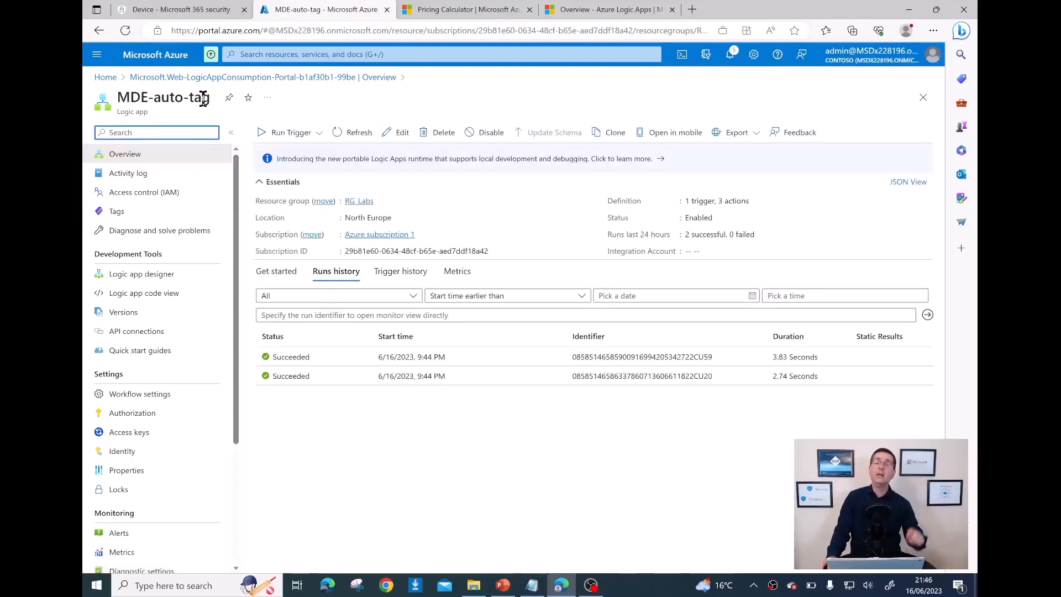
{"action": "left_click", "coordinate": [218, 133]}
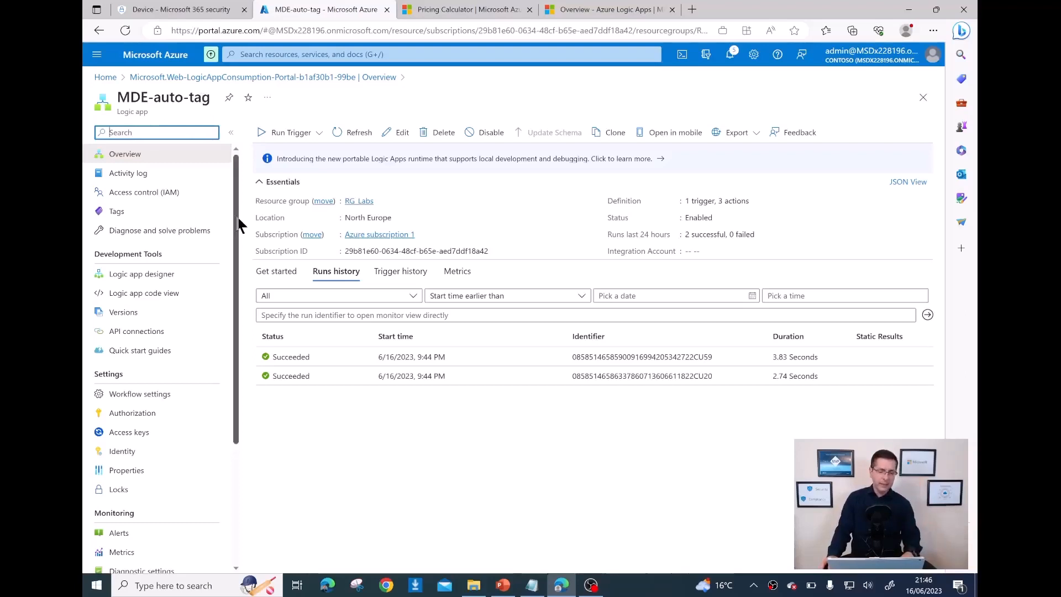
{"action": "scroll", "coordinate": [148, 305], "scroll_direction": "down", "scroll_amount": 1}
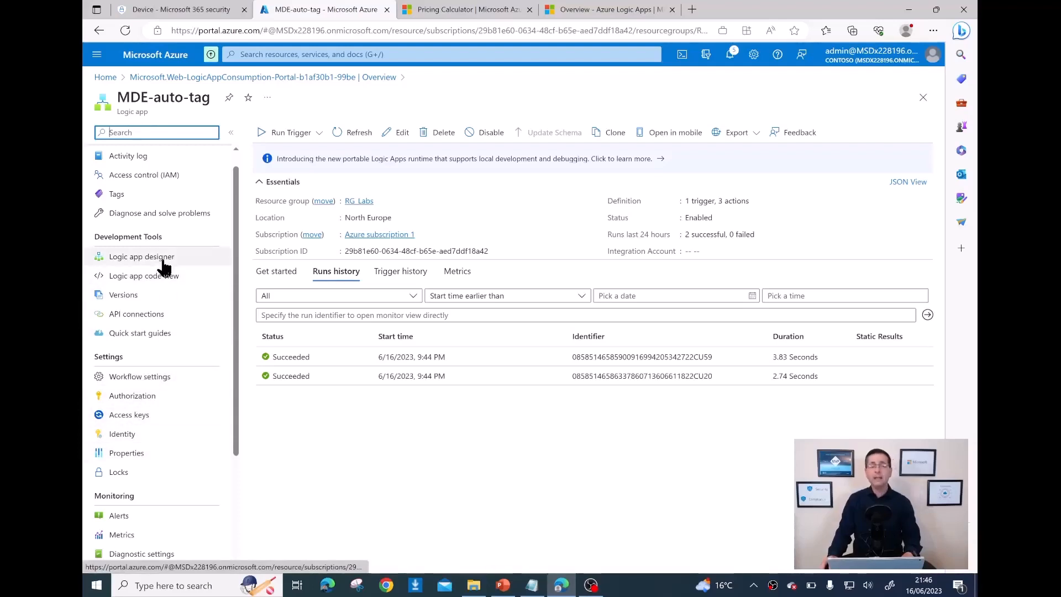
{"action": "left_click", "coordinate": [128, 268]}
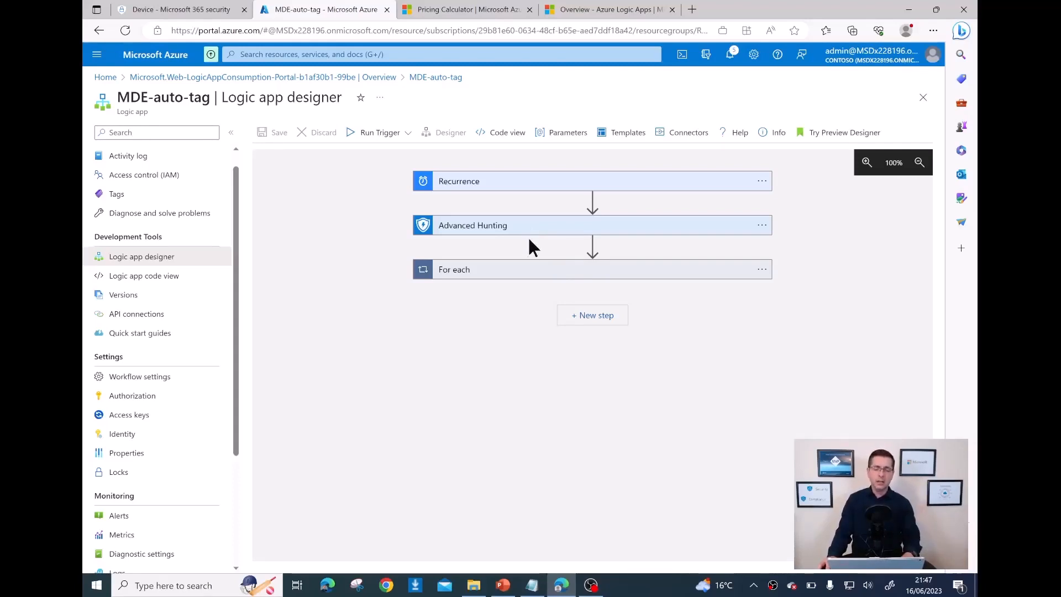
Inside the For each loop, set the Tag machine action's Action to Remove for the Critical_srv value.
{"action": "left_click", "coordinate": [518, 274]}
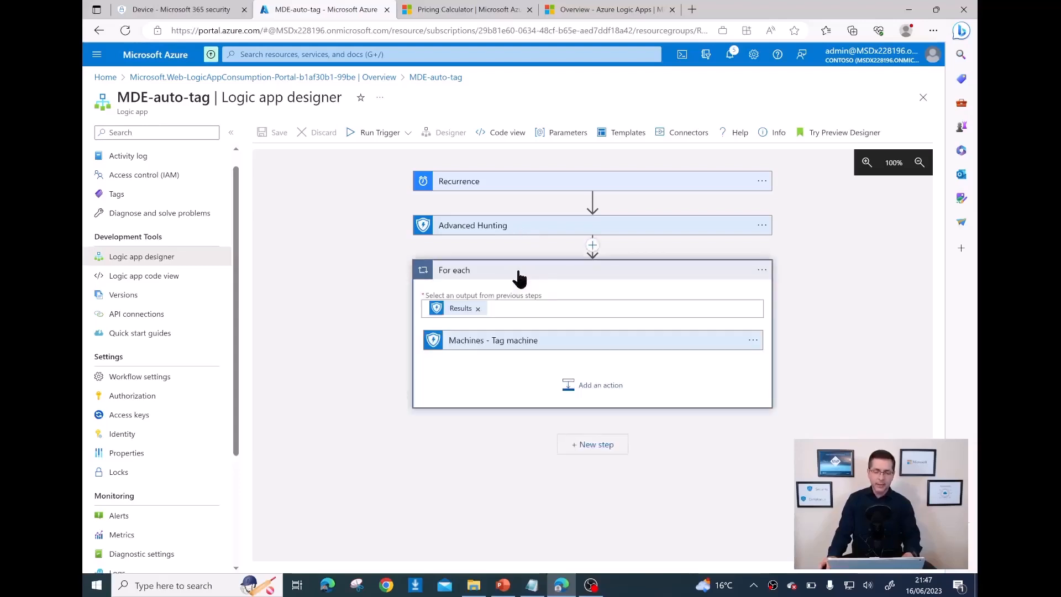
{"action": "left_click", "coordinate": [543, 347]}
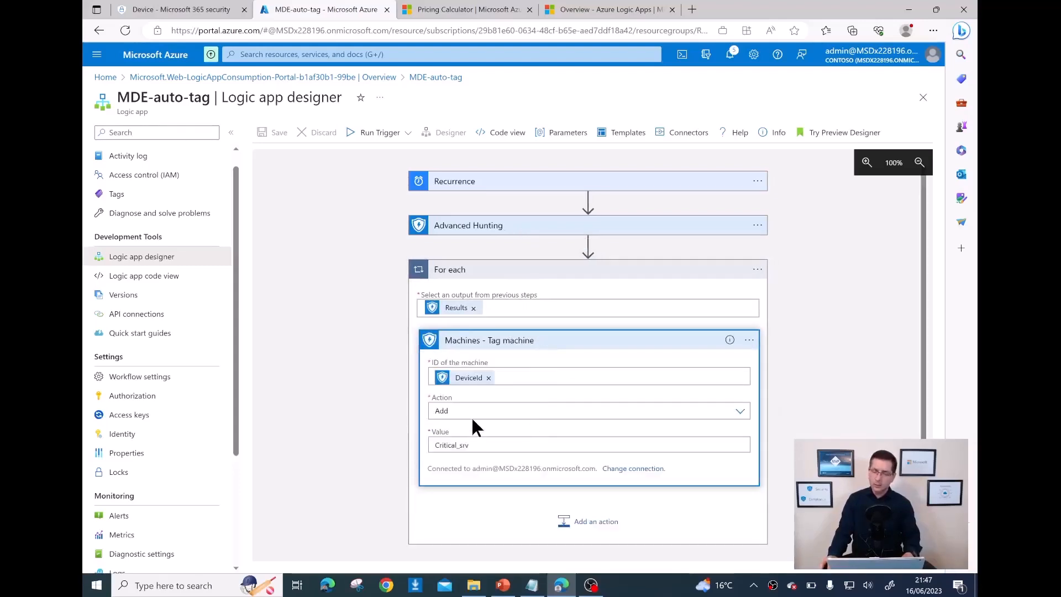
{"action": "left_click", "coordinate": [472, 412]}
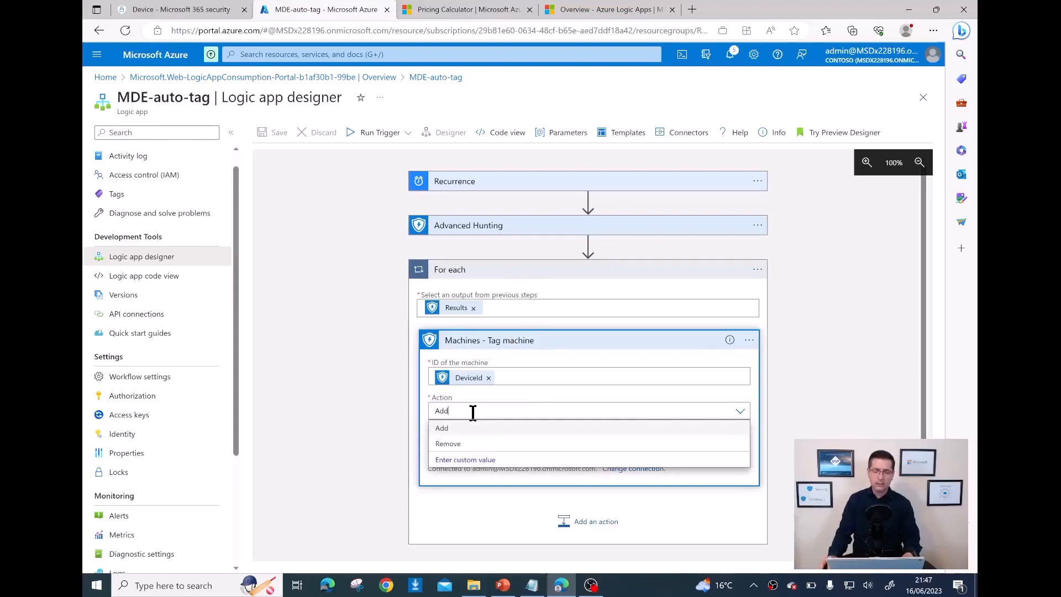
{"action": "left_click", "coordinate": [462, 444]}
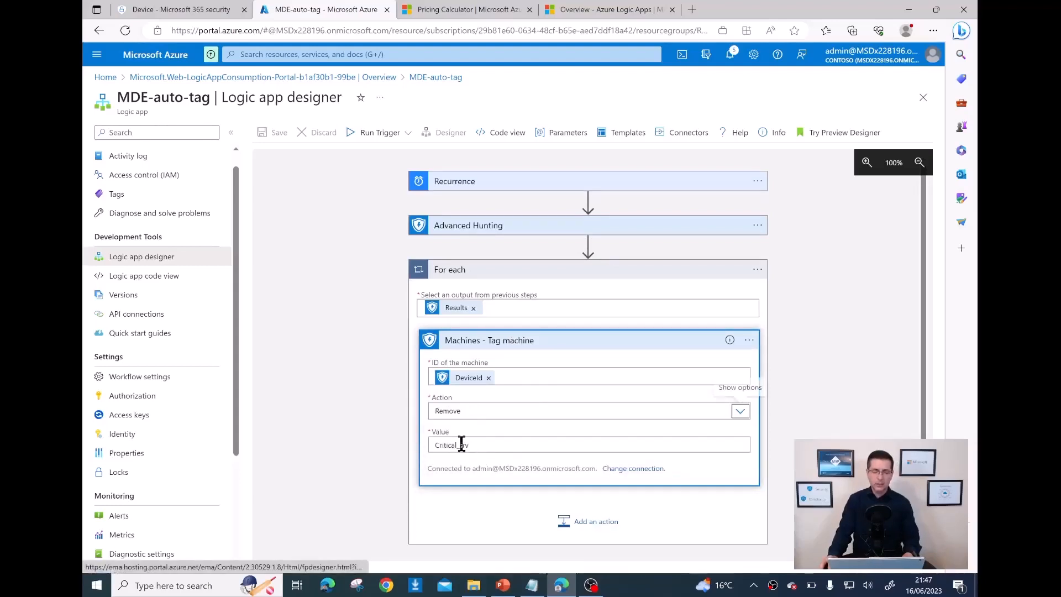
{"action": "left_click", "coordinate": [303, 231]}
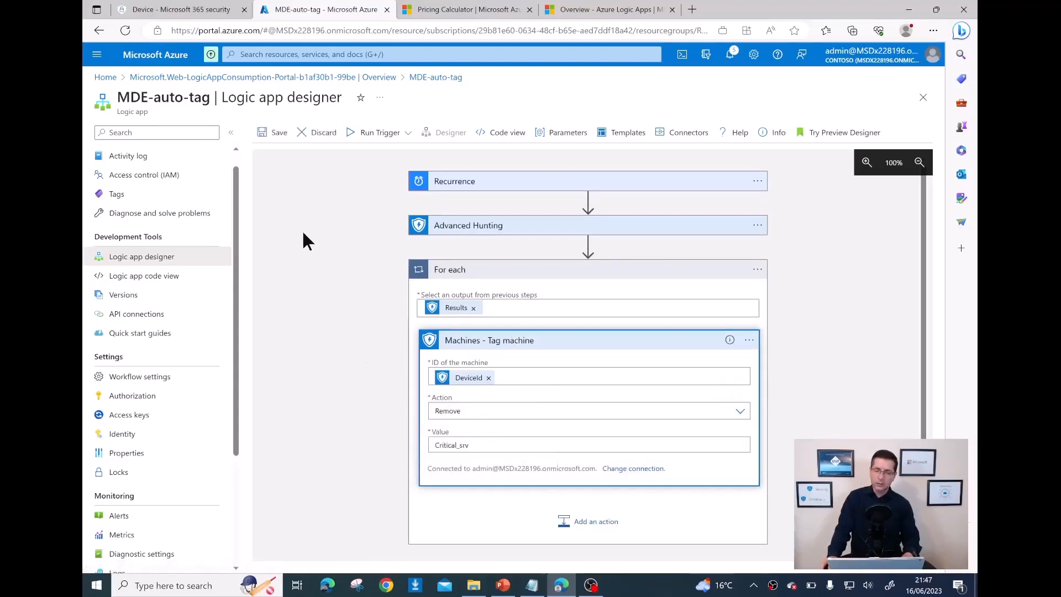
Save the MDE-auto-tag logic app and run its trigger manually to remove the tag.
{"action": "left_click", "coordinate": [275, 138]}
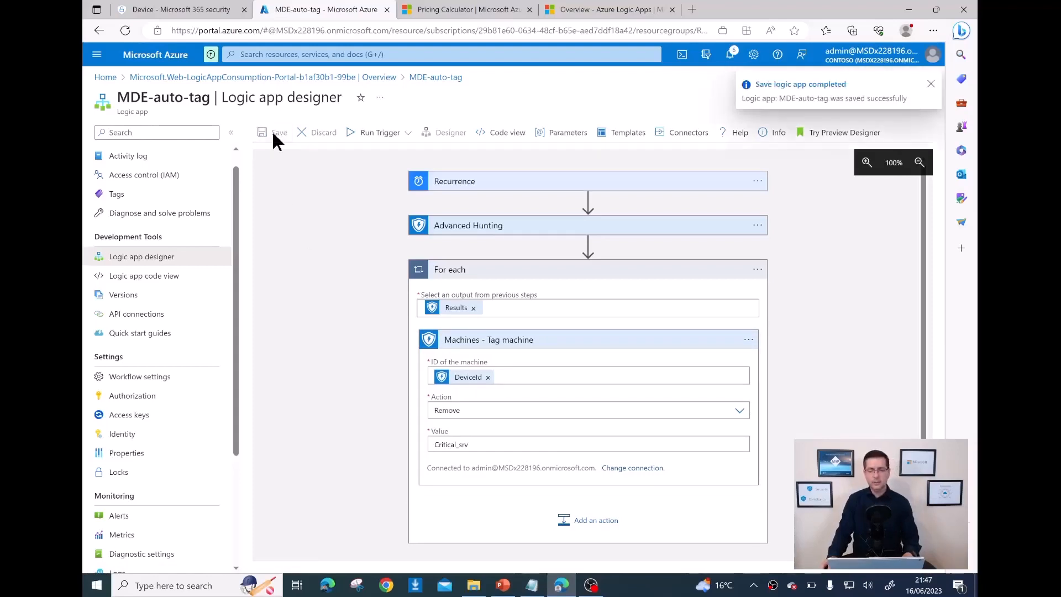
{"action": "left_click", "coordinate": [369, 138]}
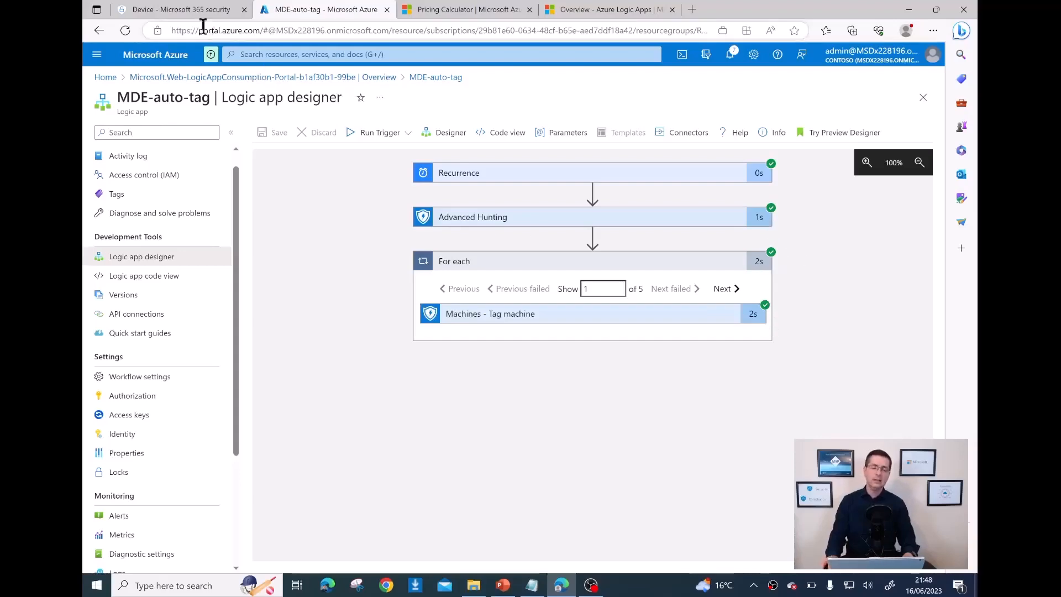
Switch to Microsoft 365 Defender, reload the Device Inventory and check the servers' Tags column for the removal of Critical_srv.
{"action": "left_click", "coordinate": [198, 10]}
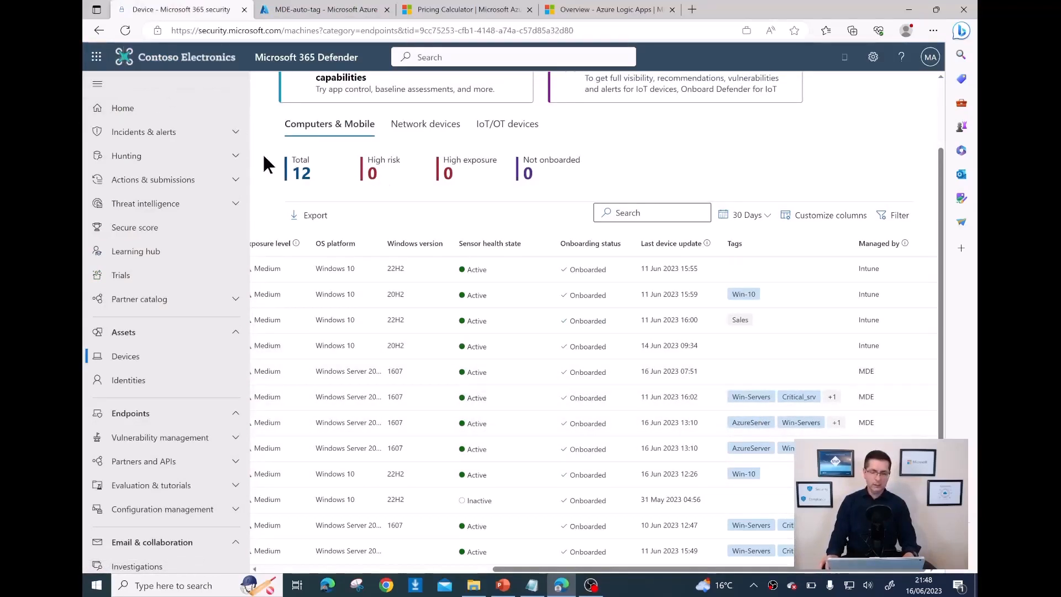
{"action": "key", "text": "F5"}
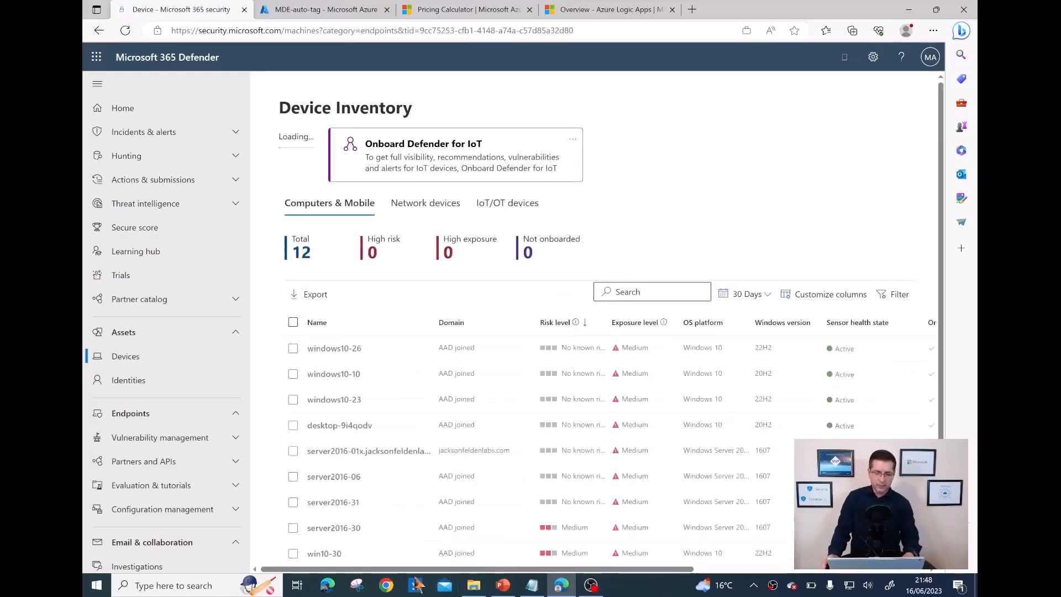
{"action": "left_click_drag", "start_coordinate": [429, 571], "coordinate": [677, 571]}
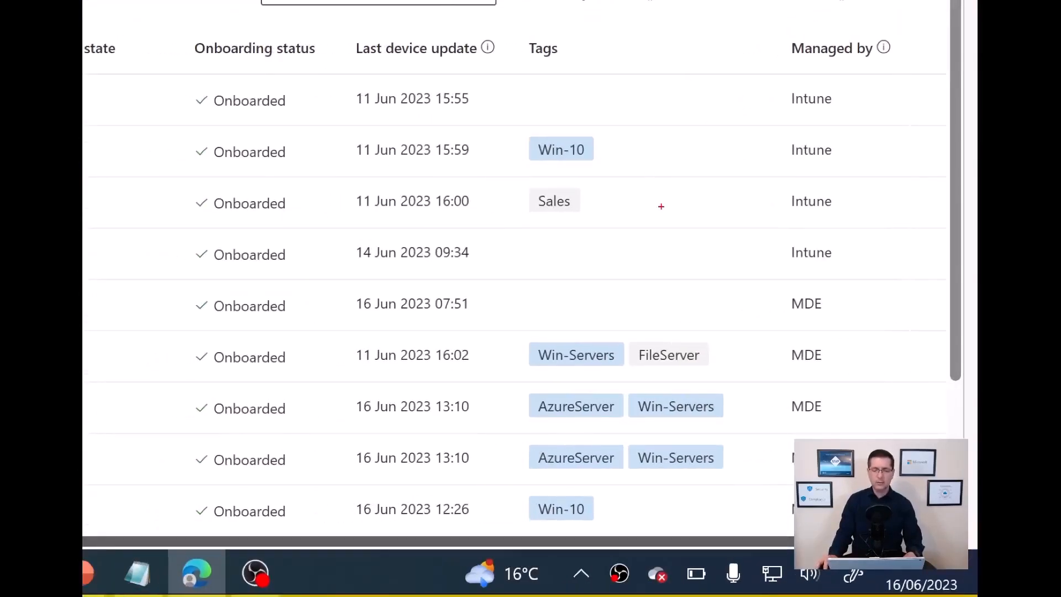
{"action": "left_click_drag", "start_coordinate": [752, 353], "coordinate": [793, 350]}
{"action": "left_click_drag", "start_coordinate": [746, 402], "coordinate": [771, 401]}
{"action": "left_click_drag", "start_coordinate": [737, 458], "coordinate": [761, 461]}
{"action": "left_click_drag", "start_coordinate": [630, 517], "coordinate": [662, 516]}
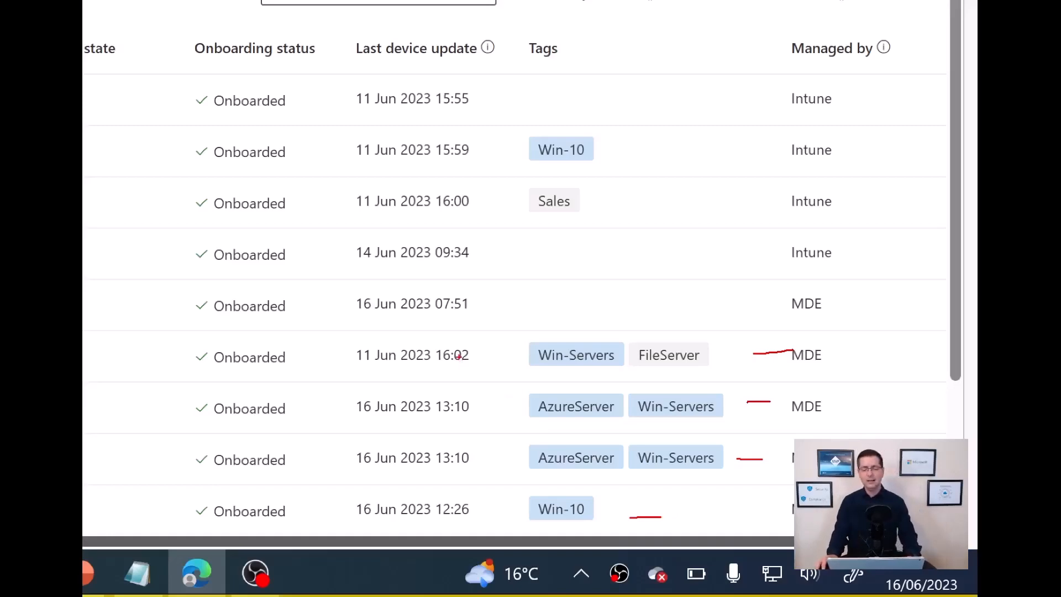
{"action": "key", "text": "Escape"}
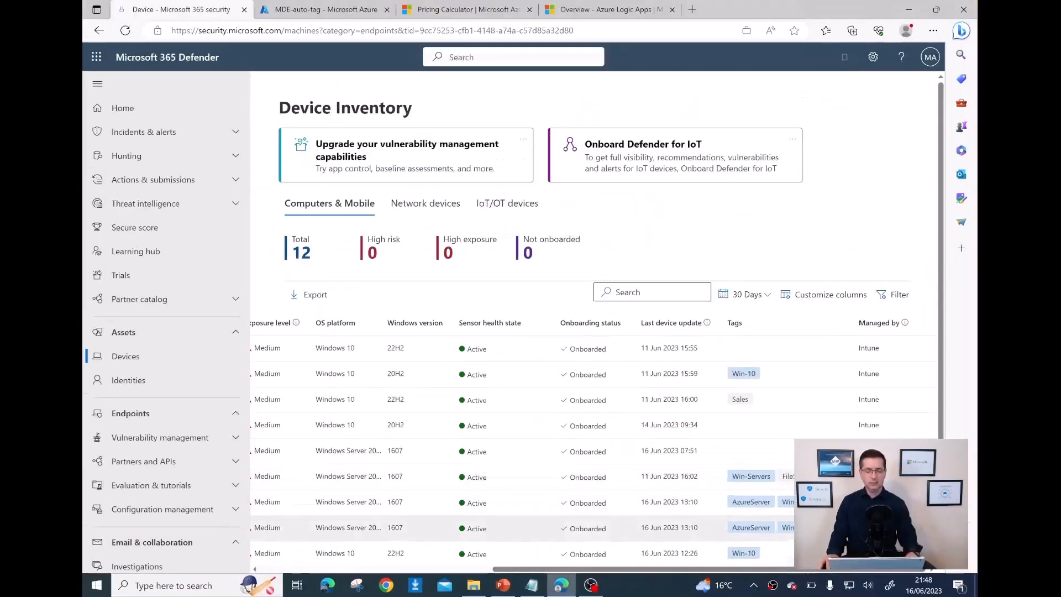
Switch back to the MDE-auto-tag logic app designer in the Azure portal.
{"action": "left_click", "coordinate": [347, 10]}
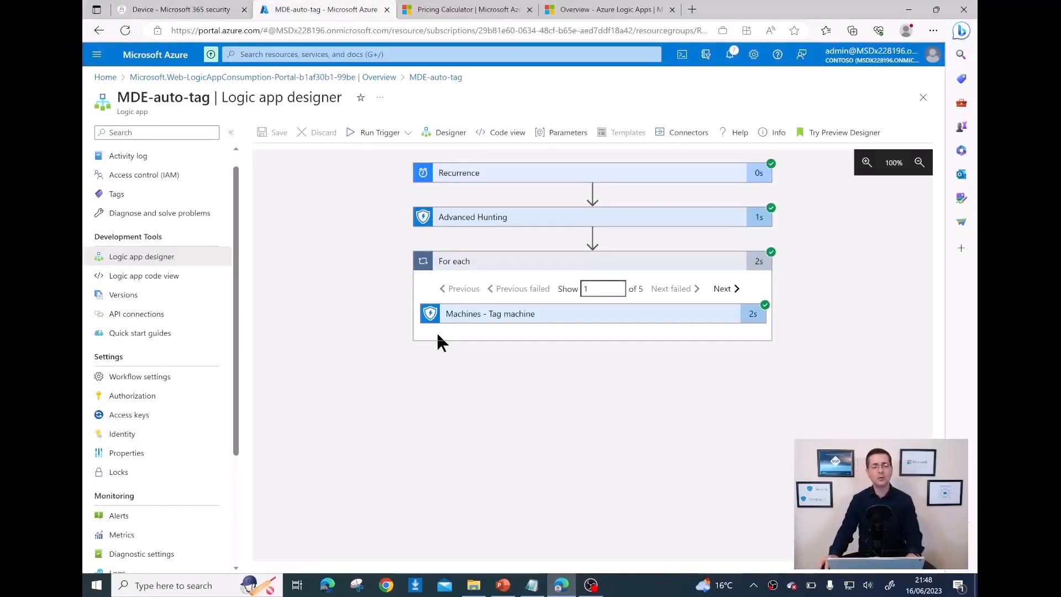